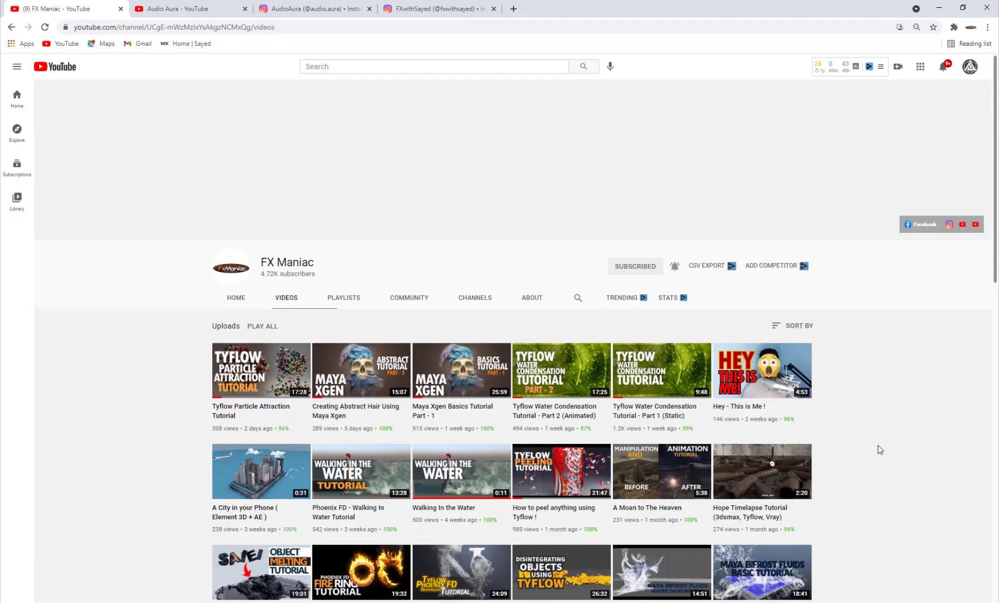
- Look over the FX Maniac channel's uploaded videos and its notification options
scroll(734, 414, down, 5)
scroll(718, 403, up, 3)
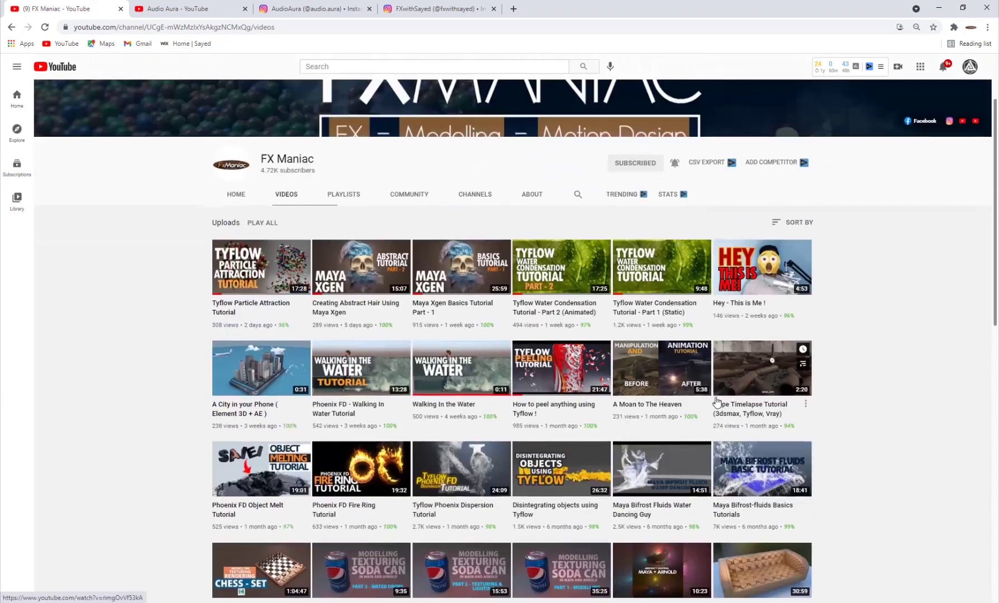
scroll(607, 398, up, 2)
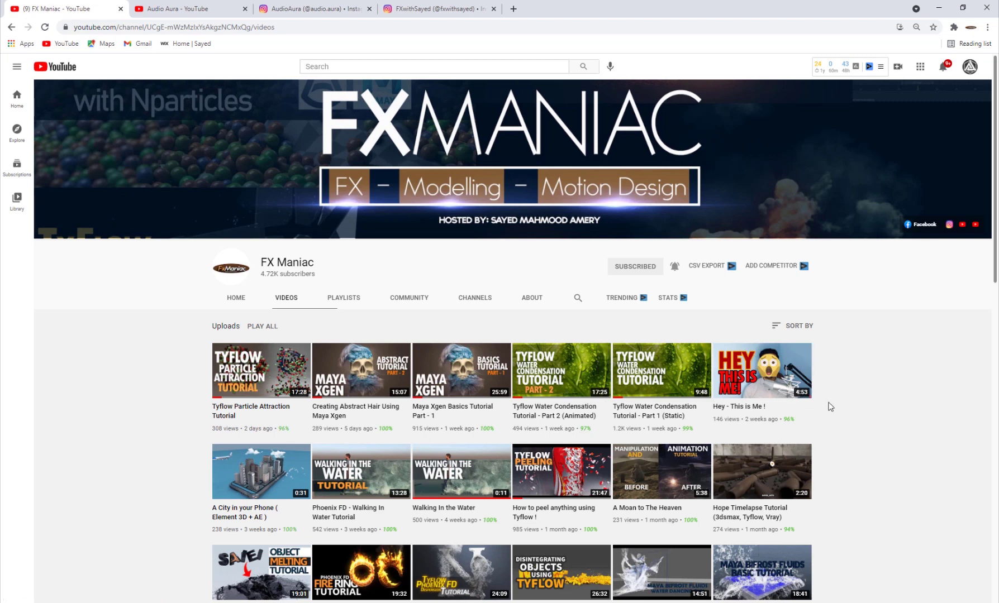
click(675, 268)
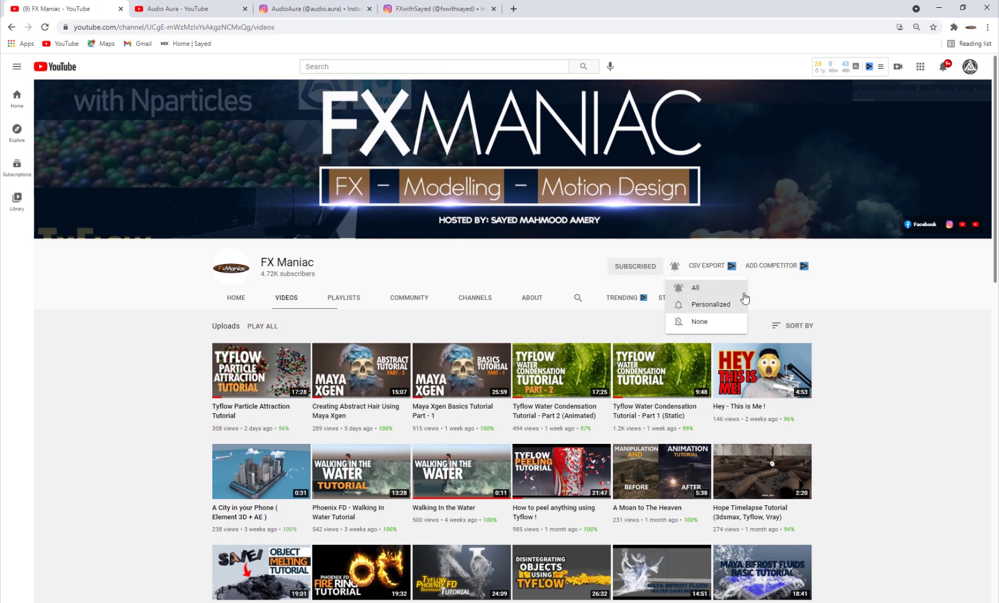
click(712, 295)
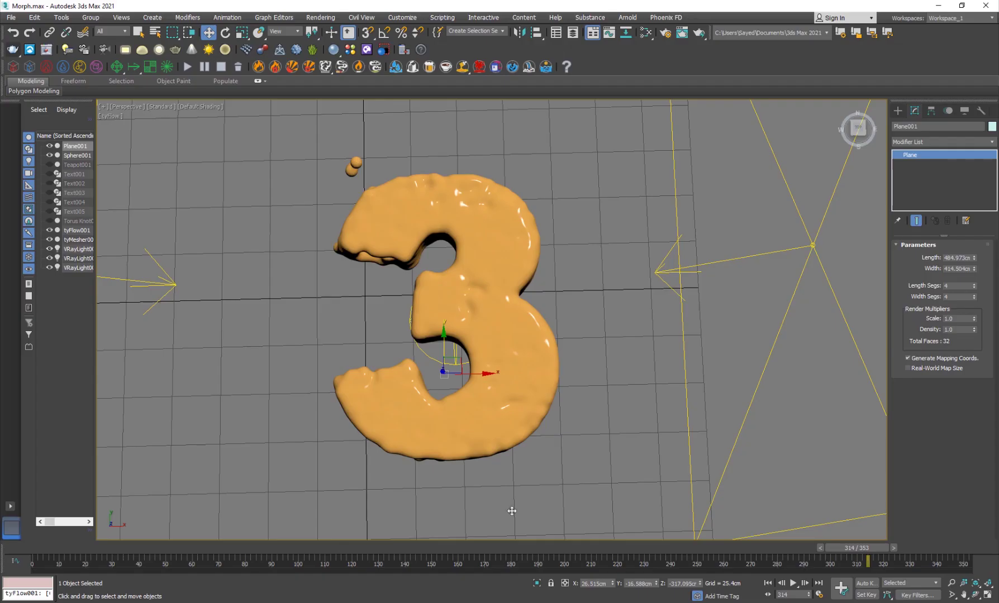
- Switch to 3ds Max and scrub the Morph scene's timeline between frames 309 and 229 to examine the meshed number morph
click(670, 548)
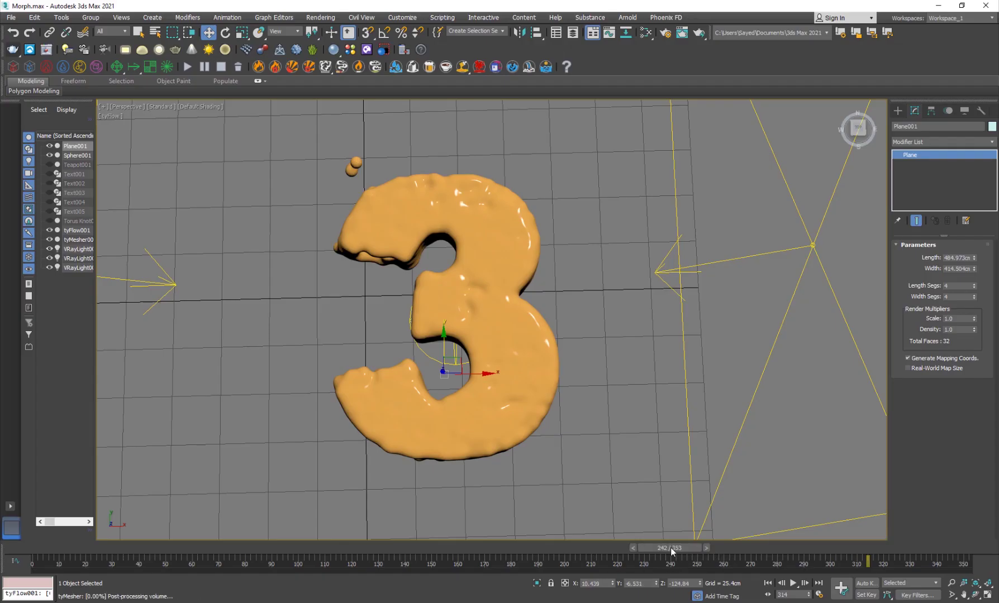
drag(672, 548, 845, 539)
key(w)
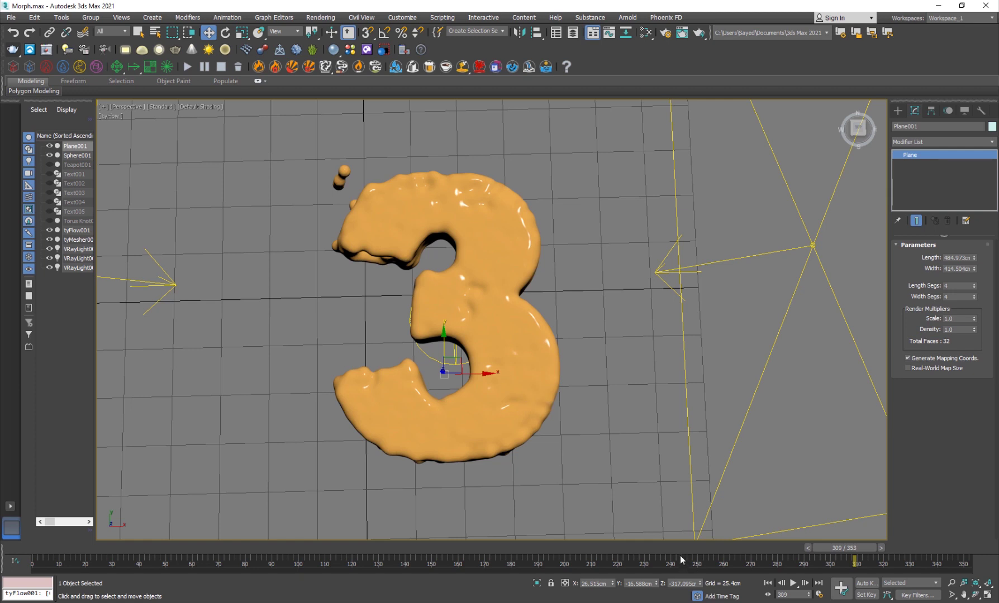
click(643, 548)
drag(644, 548, 643, 548)
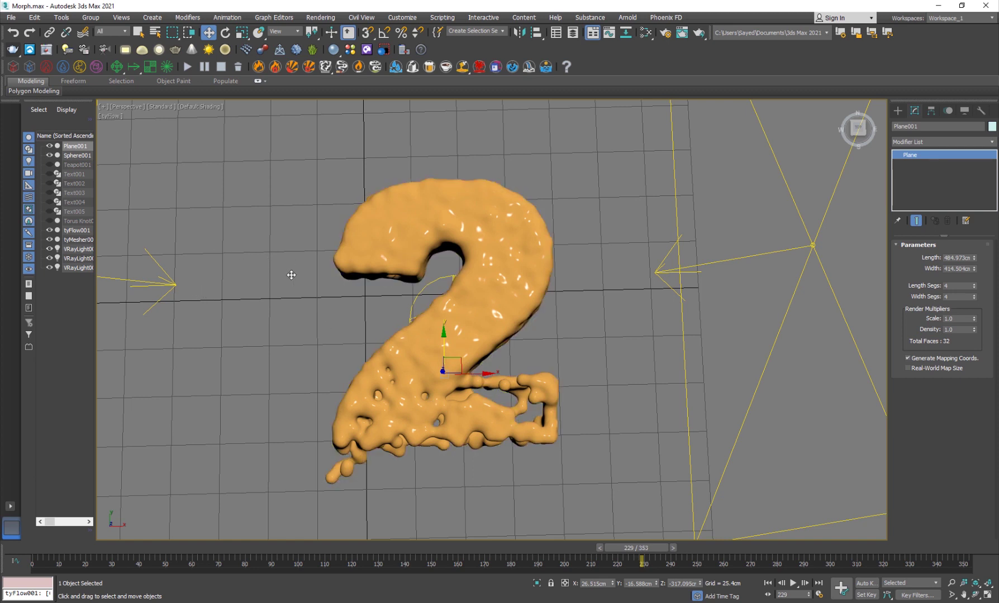
- Delete the tyMesher001 mesh and scrub between frames 309 and 211 to examine the bare particles morphing
click(520, 292)
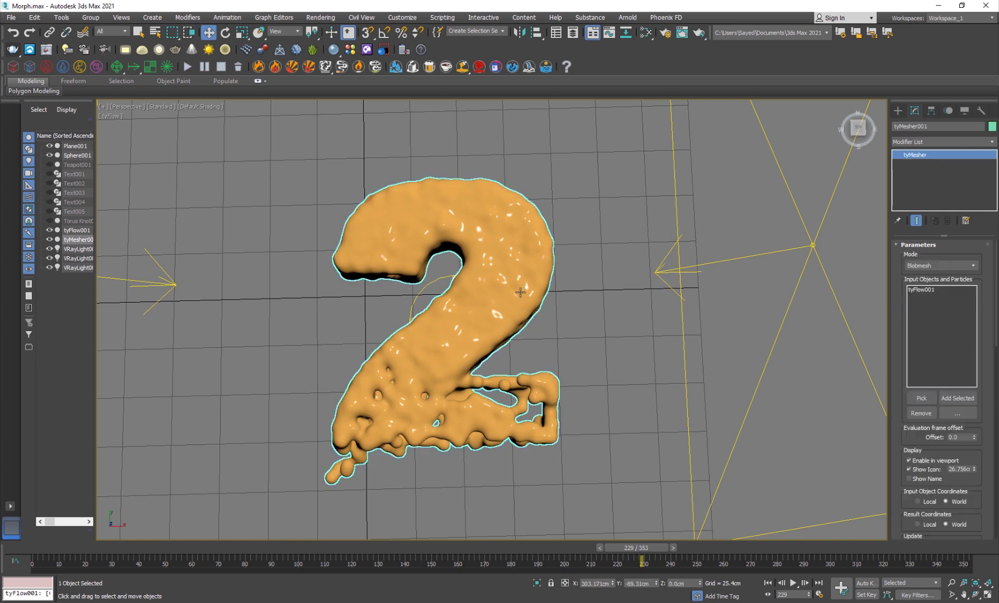
key(Delete)
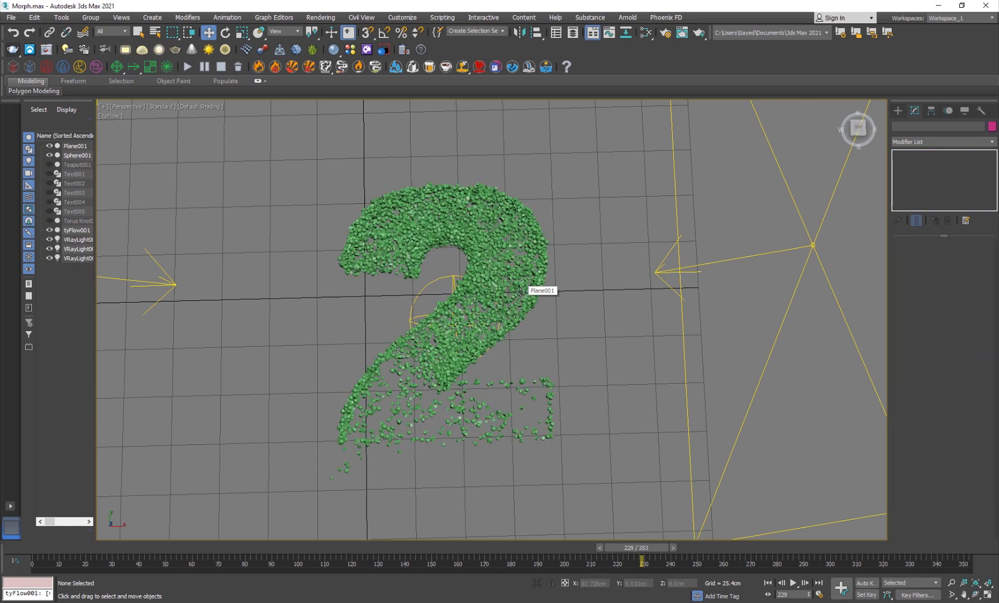
drag(471, 548, 845, 548)
key(w)
scroll(498, 308, up, 3)
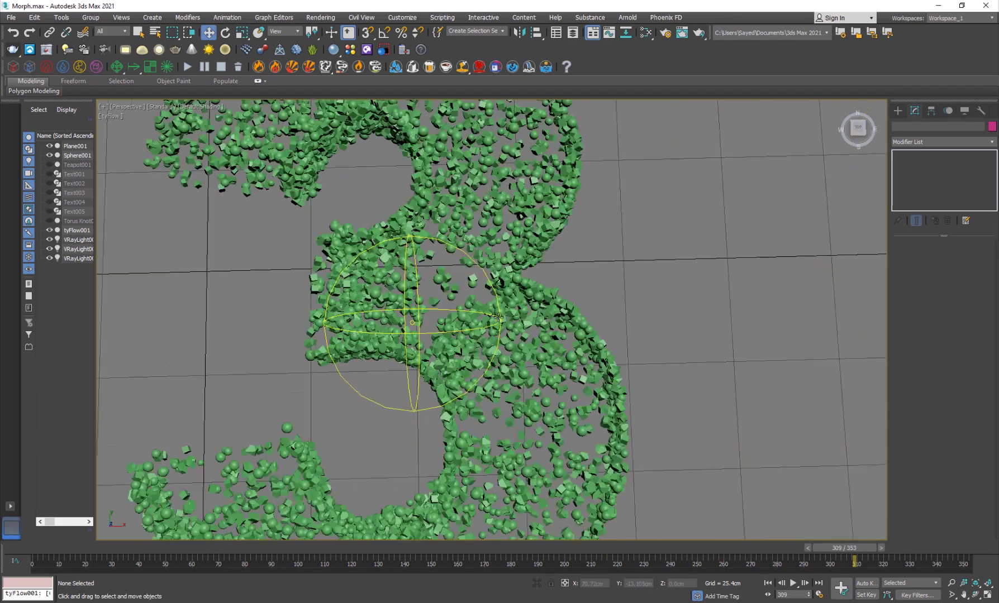
scroll(498, 309, down, 3)
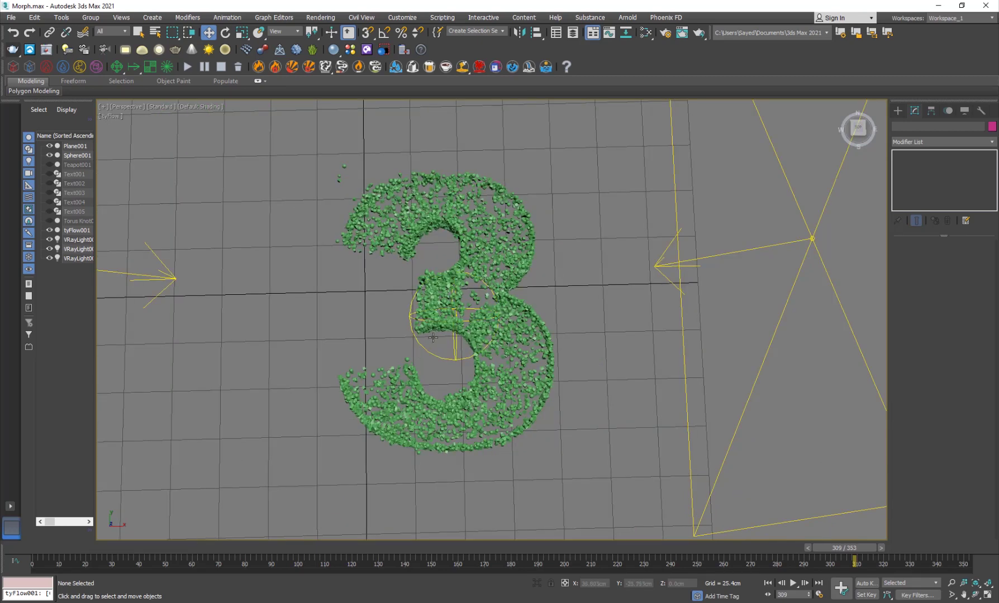
drag(699, 550, 591, 549)
key(w)
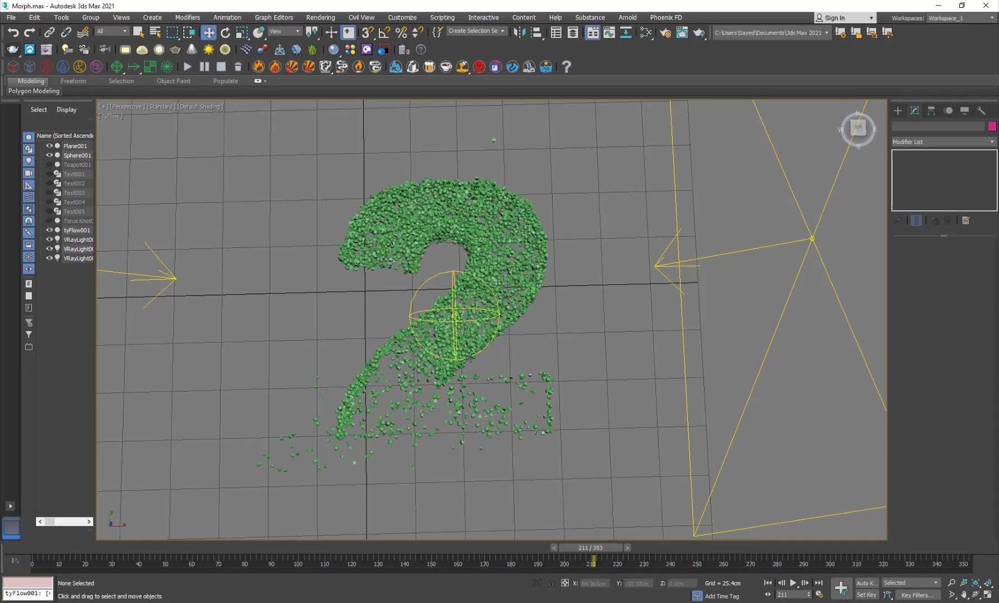
- Reset 3ds Max to a new empty scene, answering the confirmation prompts
click(10, 17)
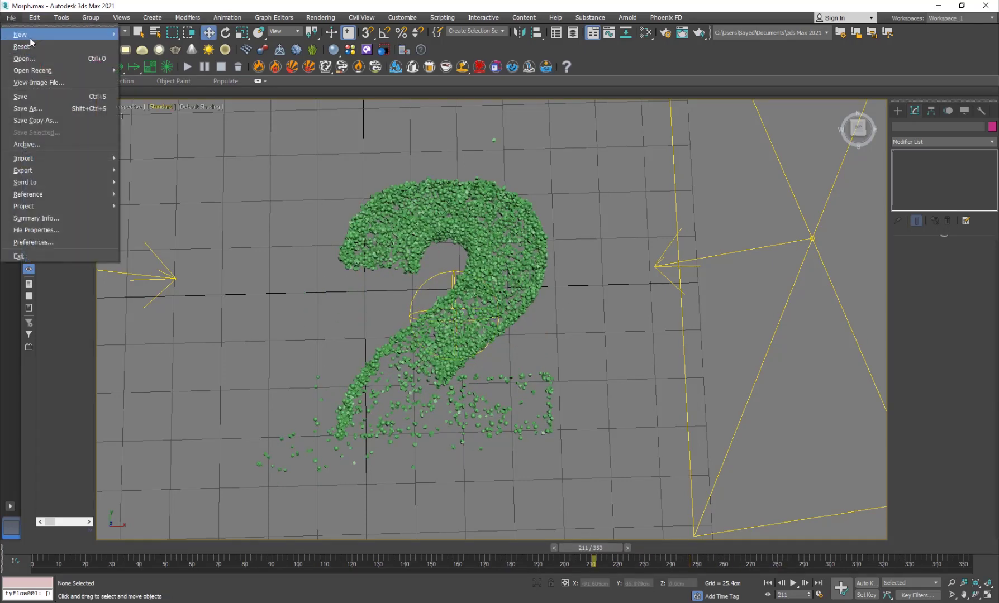
click(29, 53)
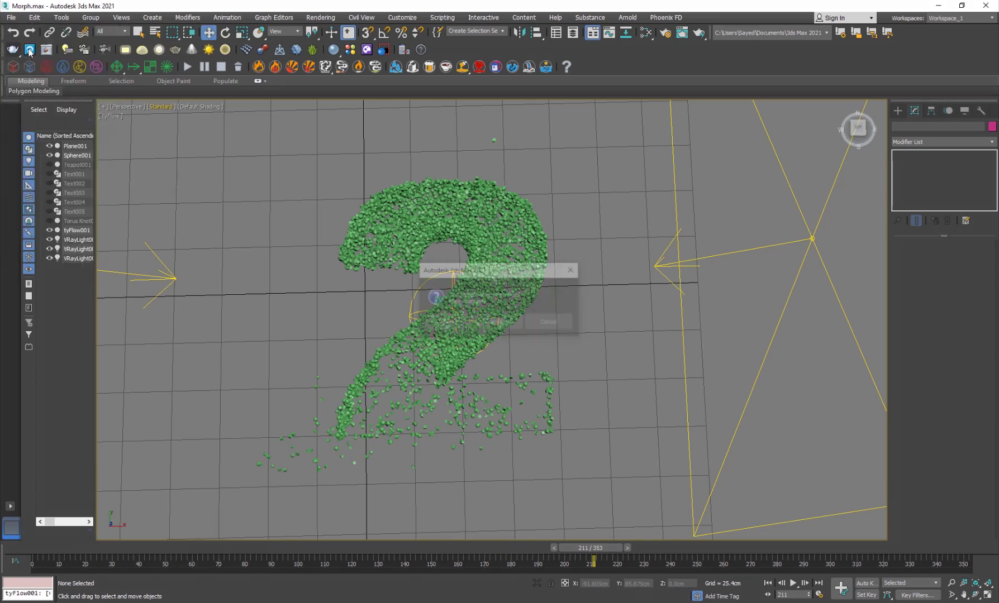
click(484, 325)
click(473, 325)
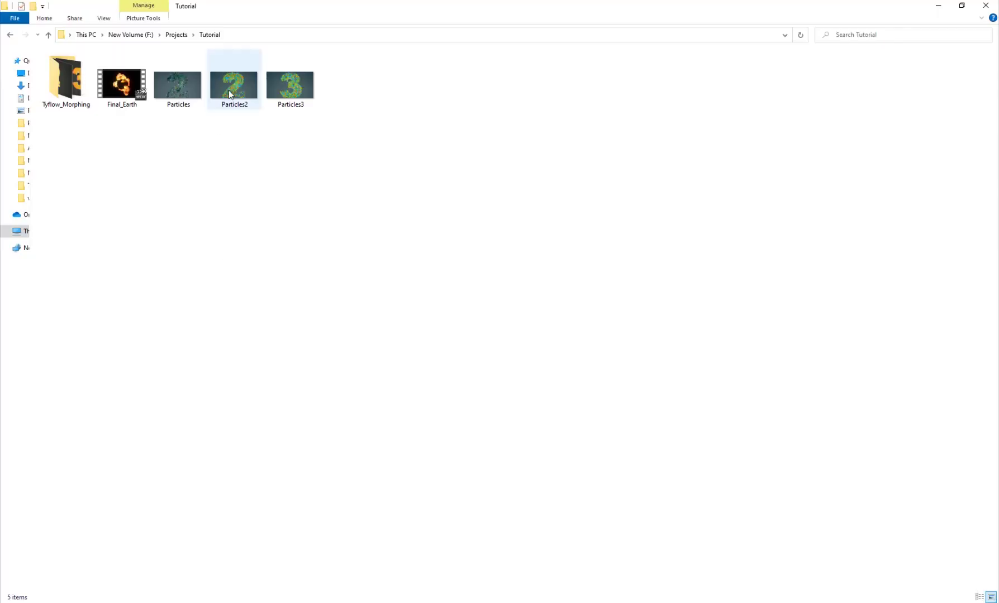
- Open the Particles2 image from the Tutorial folder in Photos, compare it with the adjacent render, and close the viewer
click(228, 87)
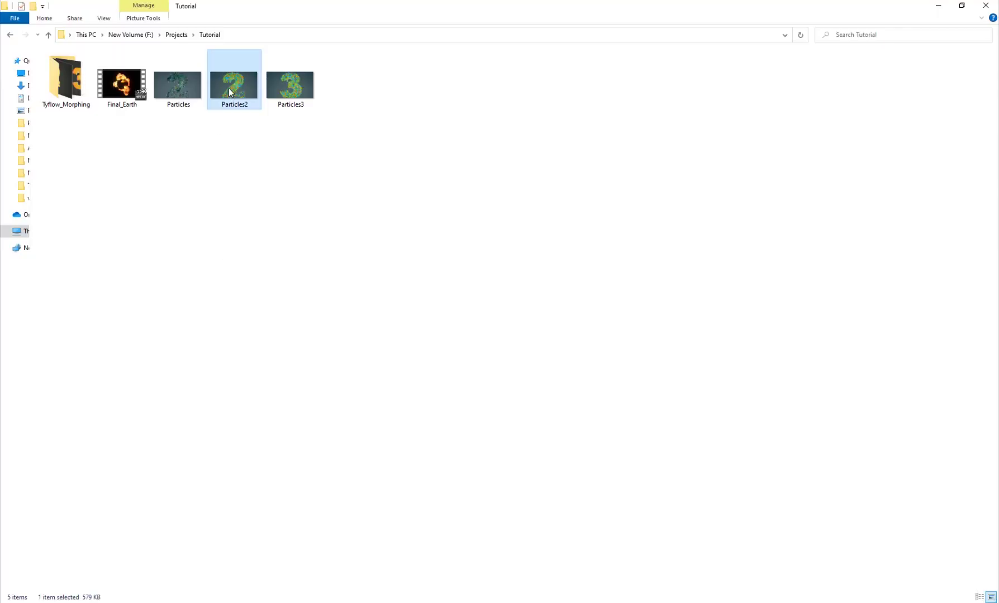
double_click(228, 87)
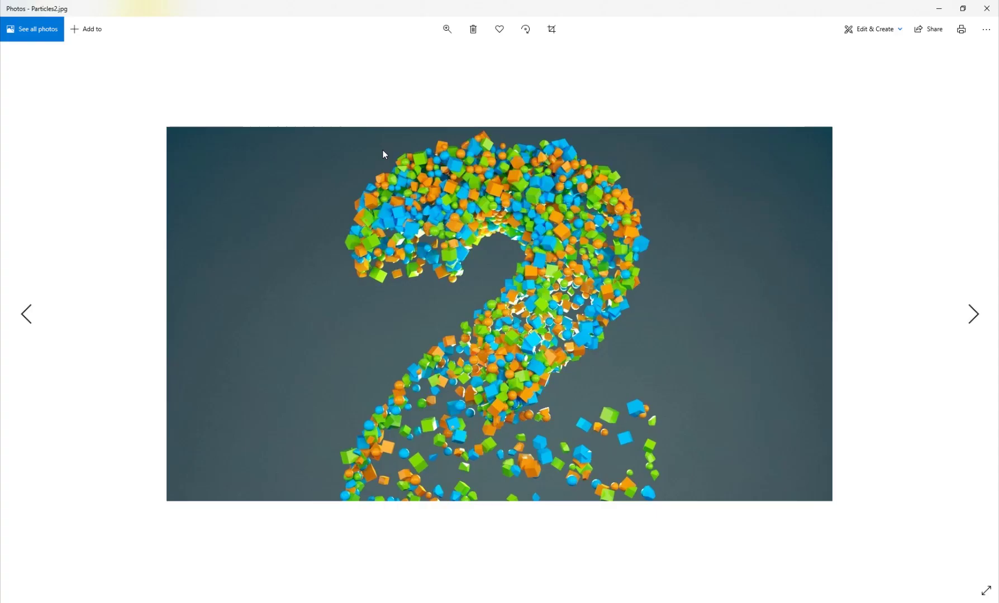
key(Right)
key(Left)
key(Right)
key(Left)
key(Right)
key(Left)
click(987, 9)
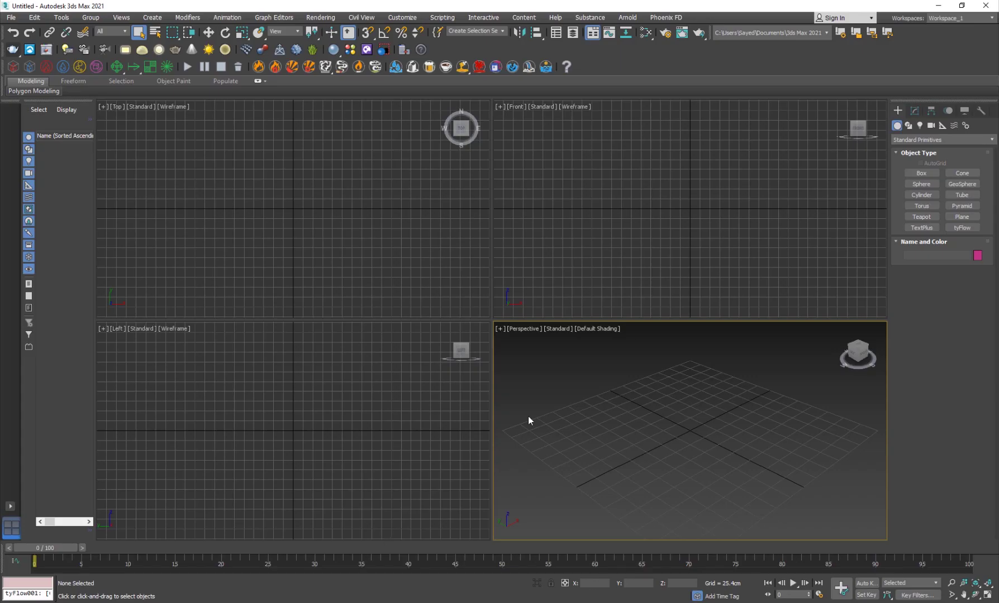
- Maximize the Perspective viewport and create a torus knot at the grid's centre, radius about 45 cm and cross-section radius about 20 cm
key(alt+w)
alt+middle_drag(488, 424, 512, 414)
key(w)
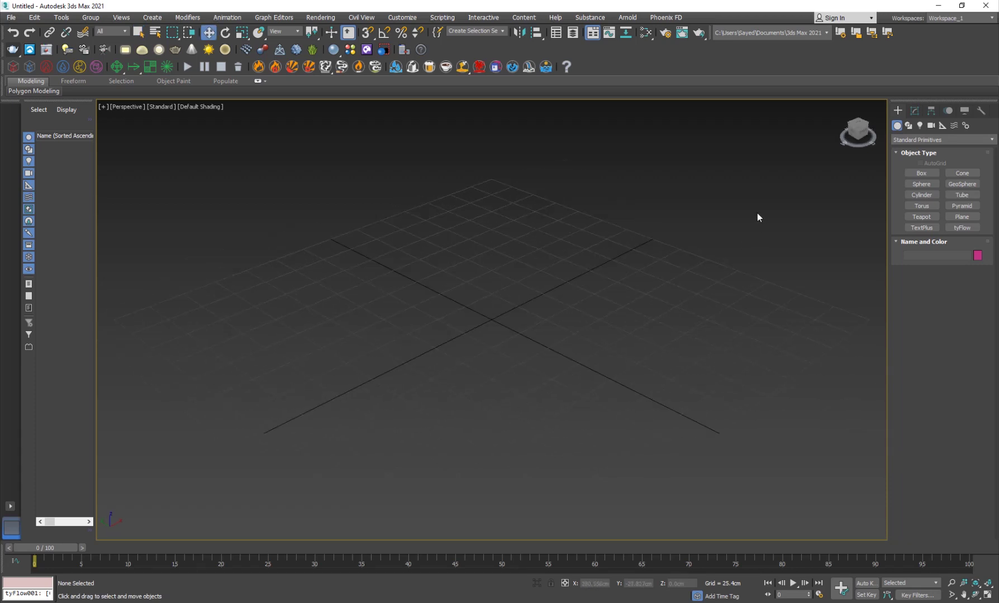
click(908, 139)
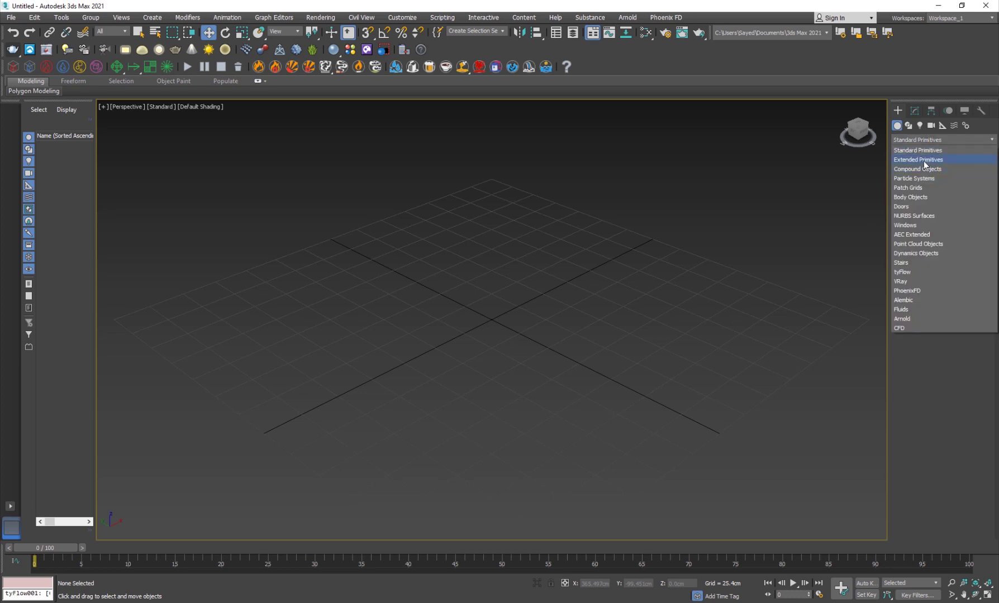
click(924, 161)
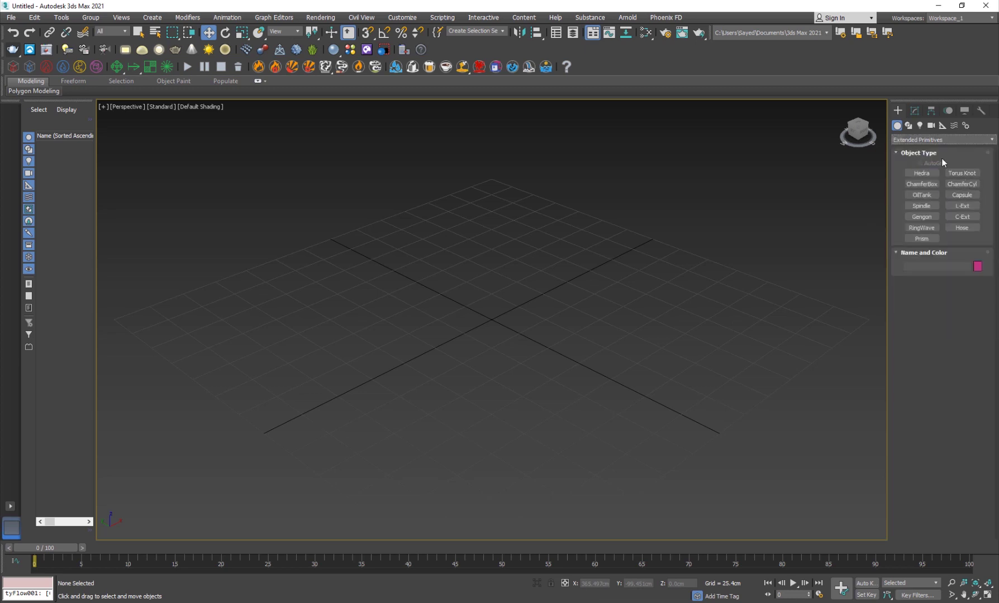
click(971, 175)
drag(495, 319, 576, 351)
click(518, 335)
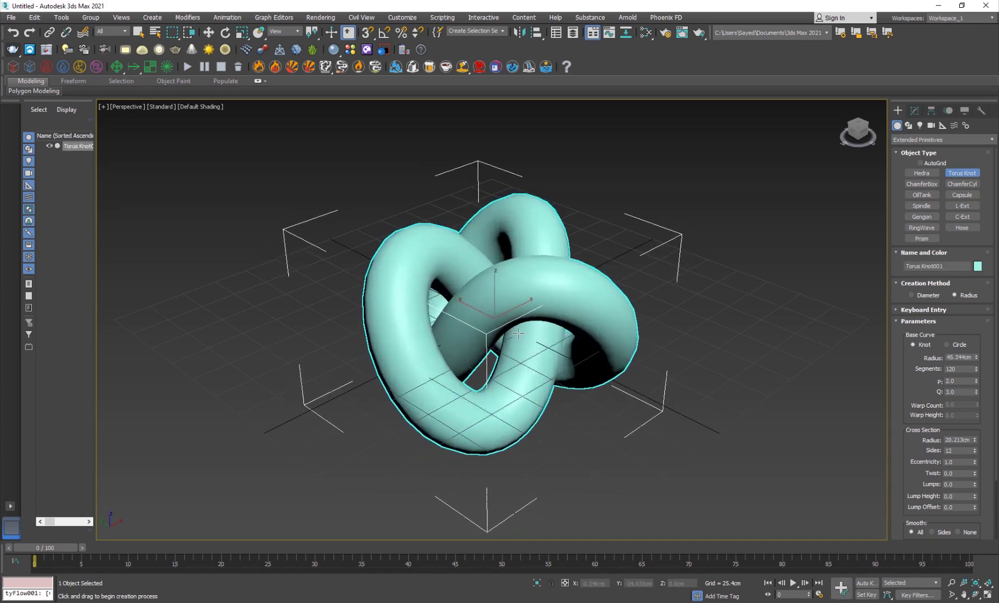
- Raise the torus knot to a height of about 65 cm above the grid and hide its selection brackets
right_click(491, 303)
drag(491, 303, 492, 223)
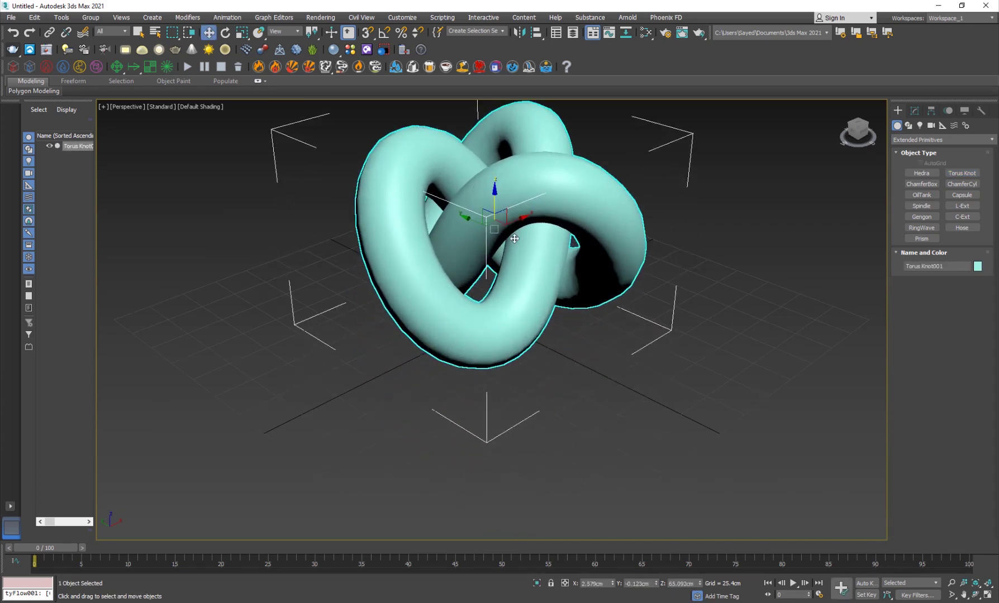
right_click(511, 236)
click(634, 210)
middle_drag(589, 275, 545, 328)
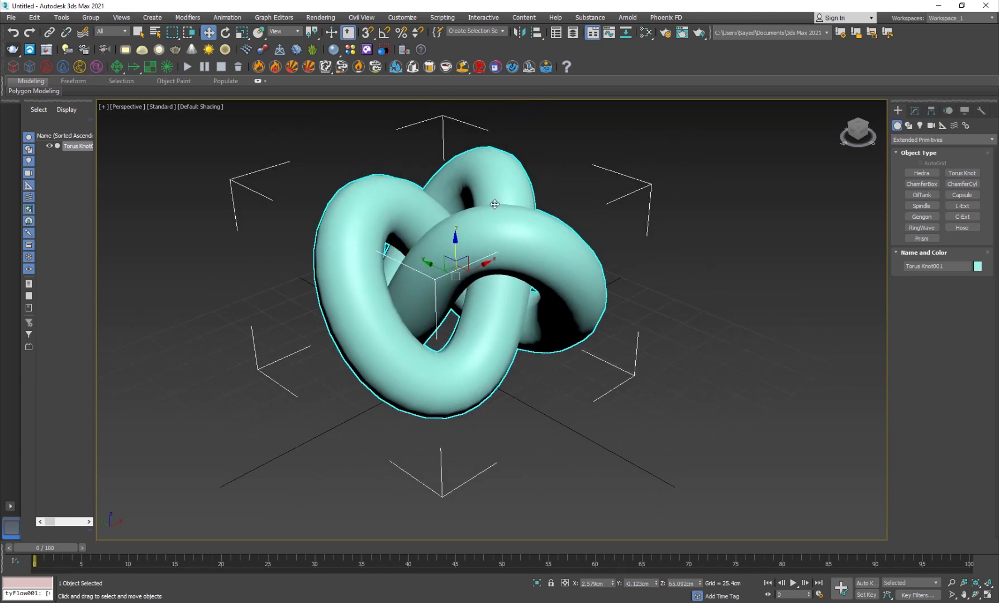
key(j)
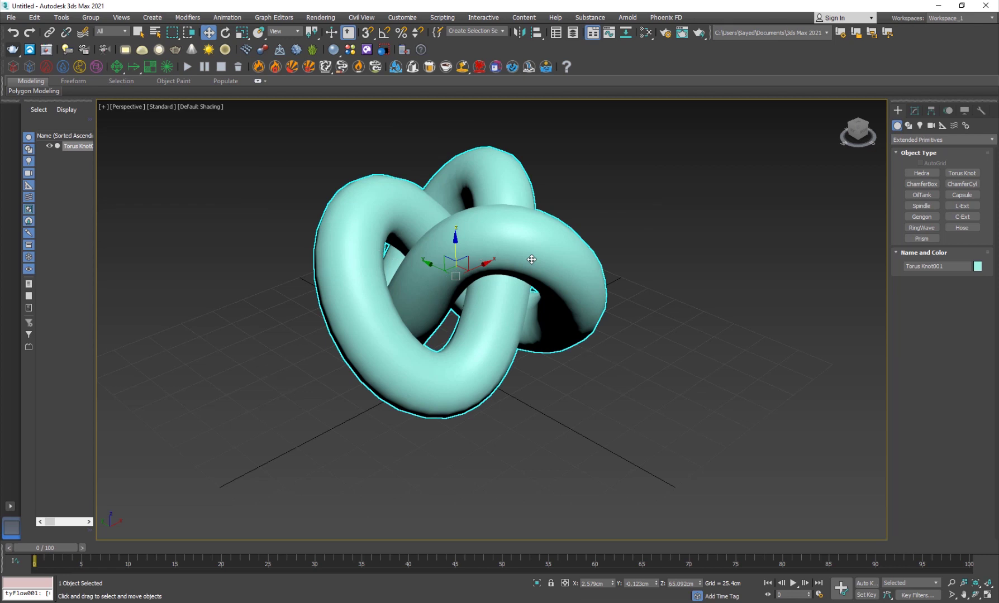
alt+middle_drag(529, 263, 420, 408)
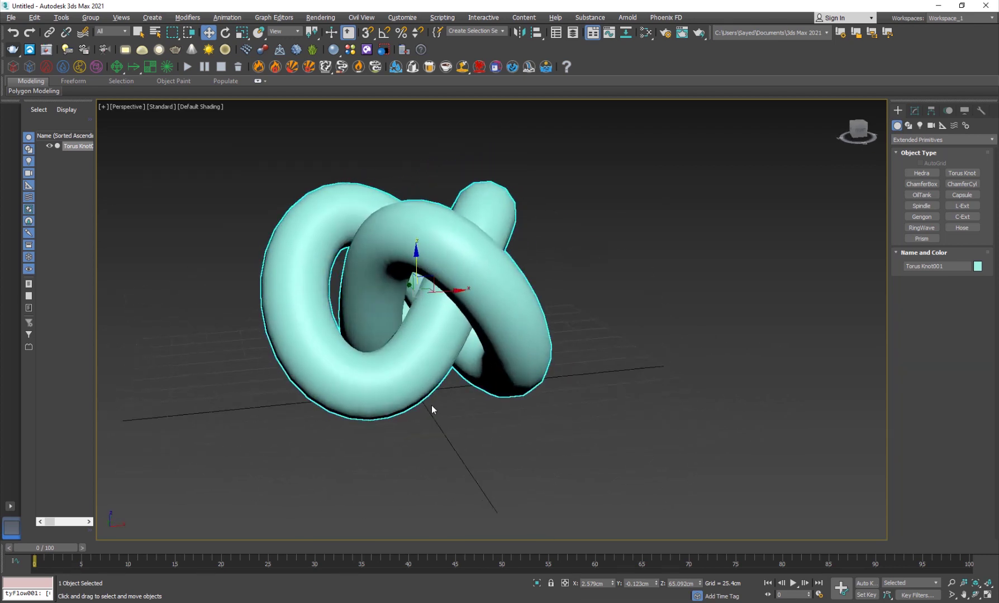
- Create a standard teapot primitive on the grid beside the torus knot
click(902, 139)
click(911, 150)
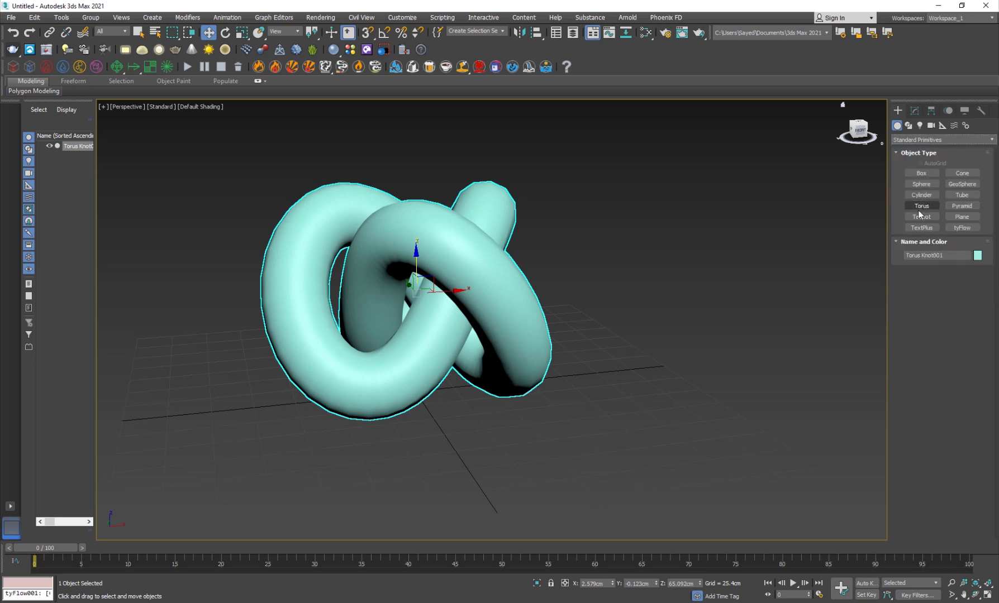
click(921, 217)
drag(640, 398, 731, 428)
key(w)
- Move the teapot to X 0, Y 0 and Z about 24 cm so it overlaps the torus knot, and deselect it
alt+middle_drag(424, 268, 495, 321)
scroll(455, 284, down, 3)
drag(615, 311, 467, 313)
alt+middle_drag(414, 290, 450, 289)
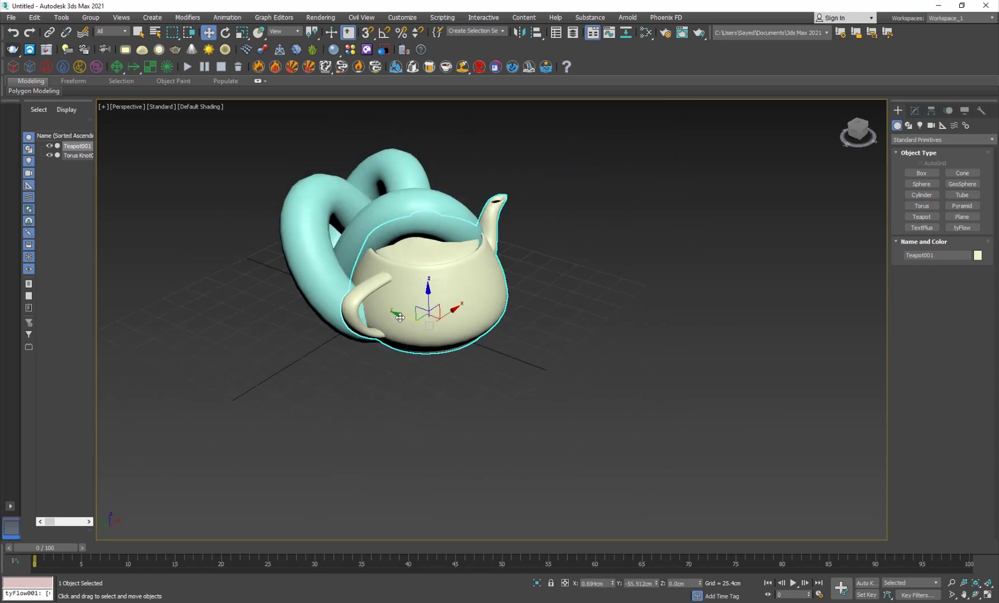
drag(398, 315, 376, 253)
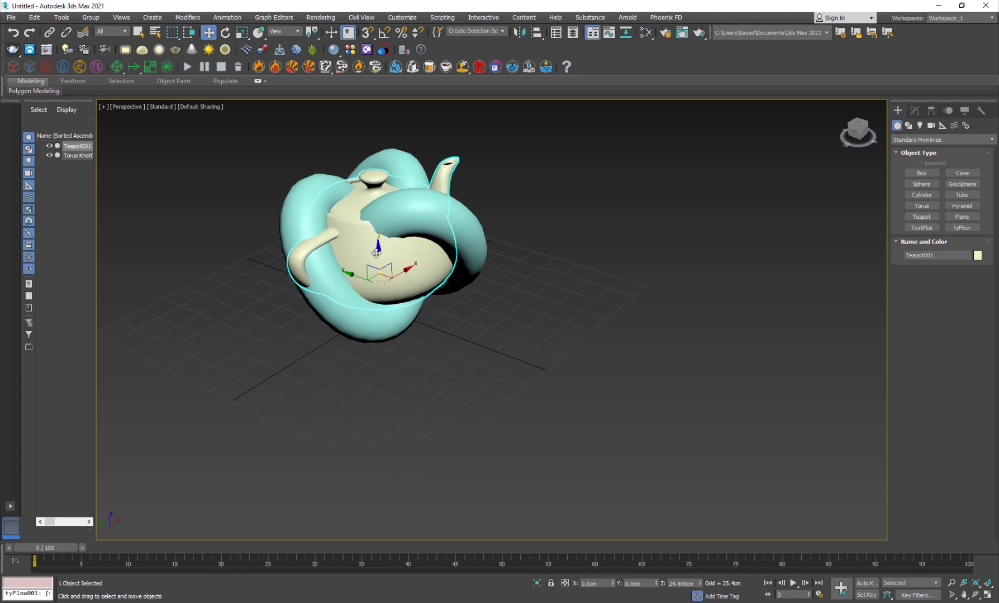
alt+middle_drag(483, 332, 407, 365)
click(480, 391)
- Create a sphere well away from the teapot and torus knot
scroll(491, 387, down, 3)
click(925, 186)
middle_drag(622, 327, 548, 319)
drag(748, 413, 788, 428)
right_click(787, 427)
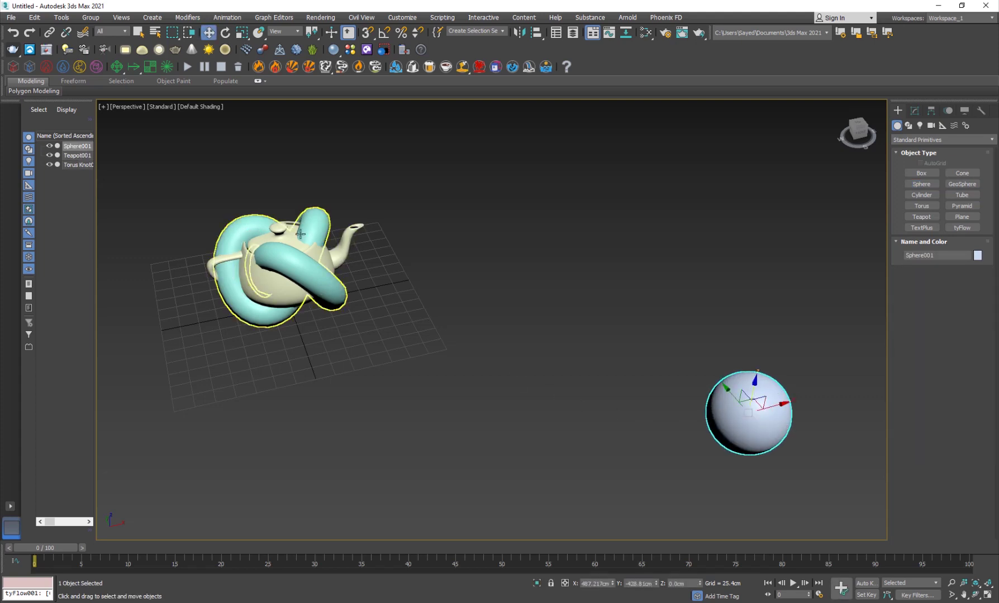
- Create a tyFlow object in the empty space between the teapot and the sphere
alt+middle_drag(550, 433, 458, 391)
scroll(432, 404, down, 5)
scroll(403, 387, up, 5)
click(961, 228)
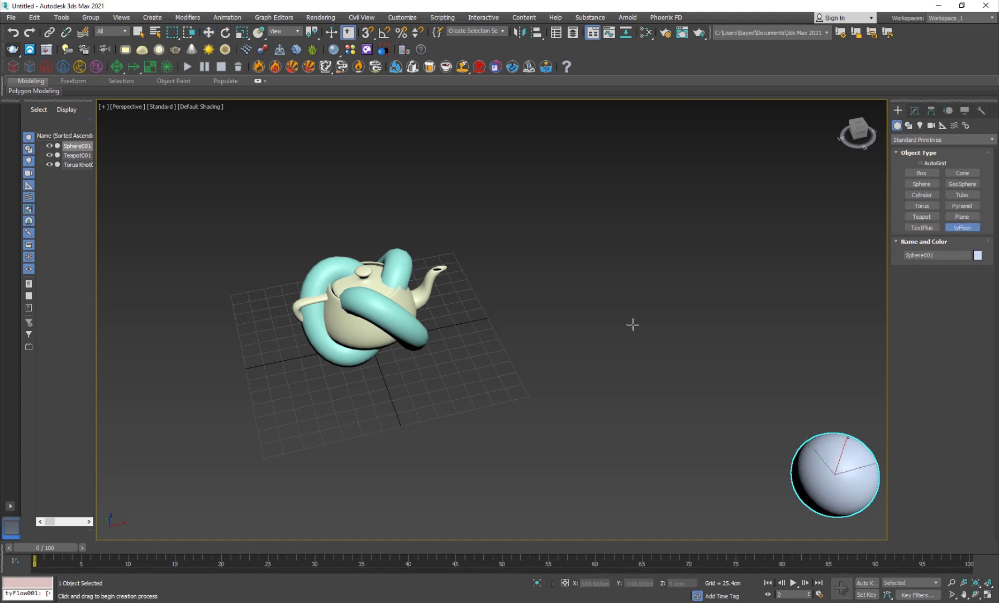
drag(631, 308, 664, 331)
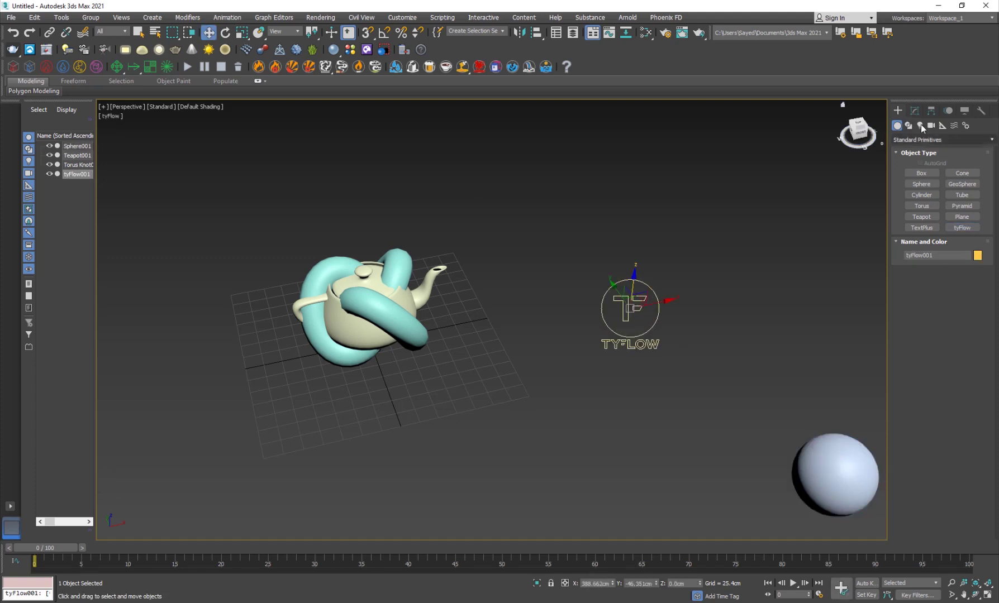
- Open the tyFlow object's editor and move its window clear of the teapot and torus knot
click(914, 111)
click(934, 270)
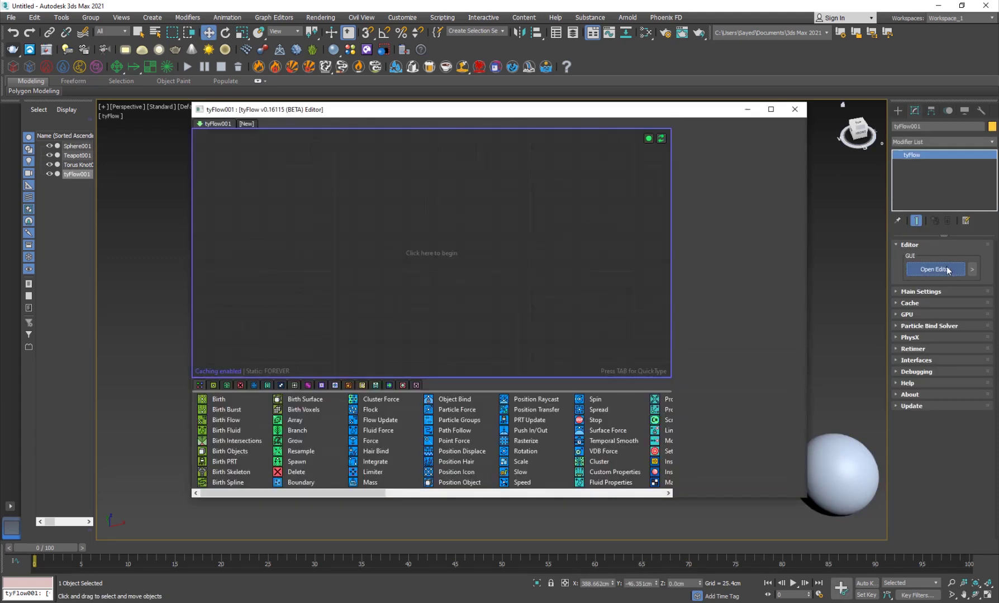
drag(192, 171, 334, 187)
drag(445, 113, 676, 95)
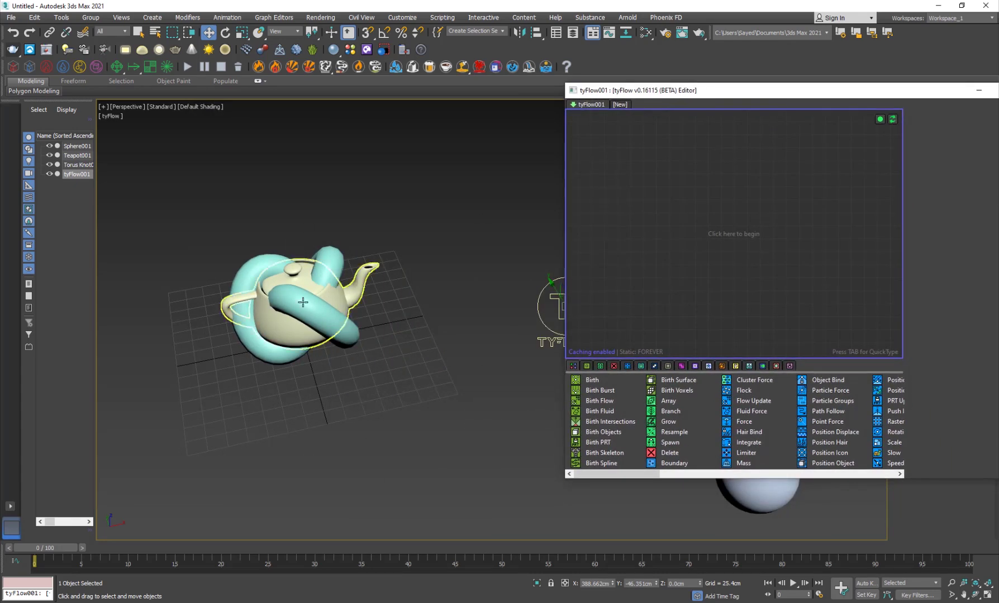
drag(612, 93, 463, 82)
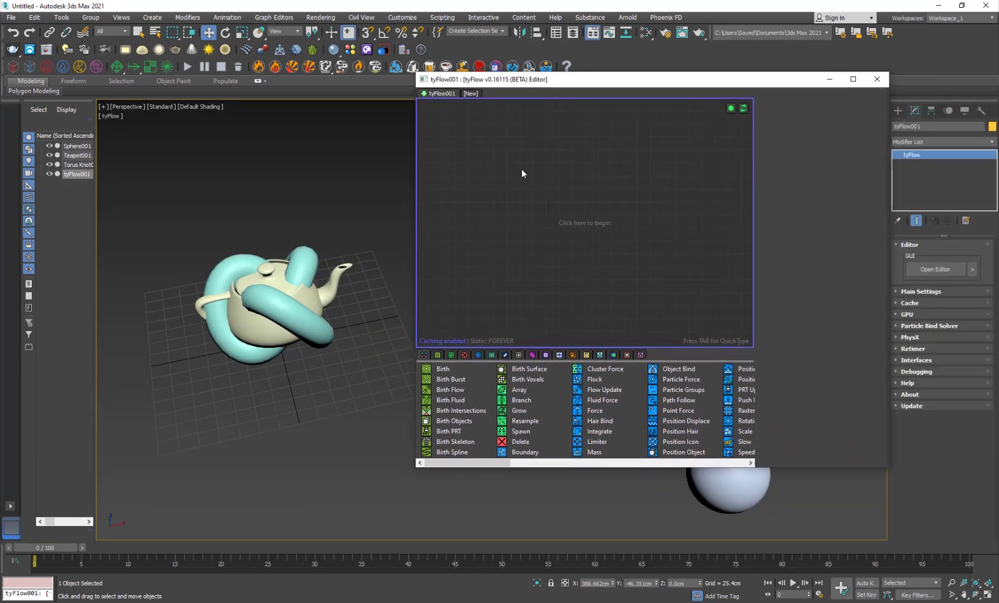
- Start the flow with a Birth operator in a new event and set its birth end frame to 0
drag(441, 369, 512, 212)
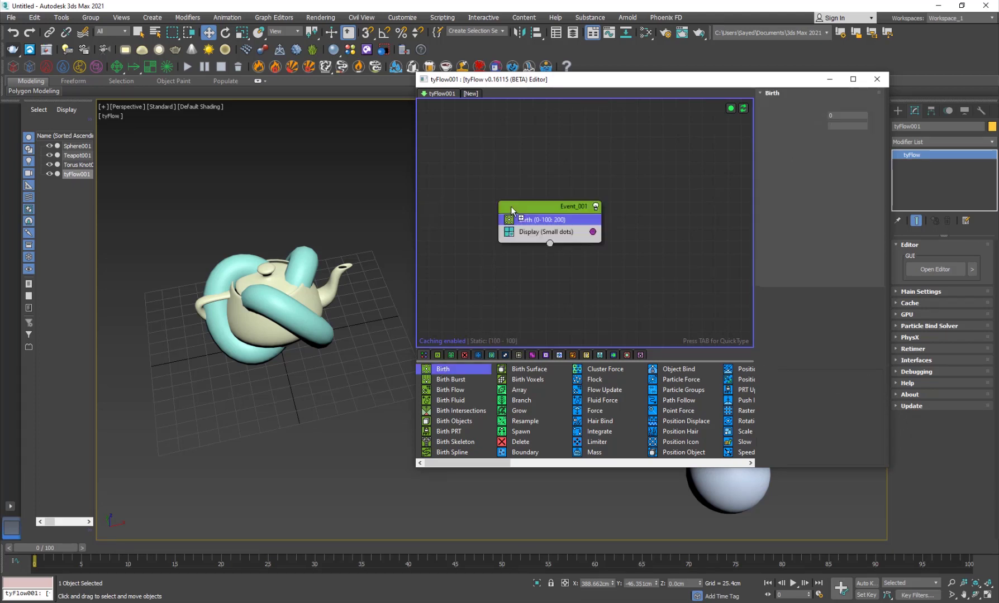
middle_drag(506, 262, 478, 231)
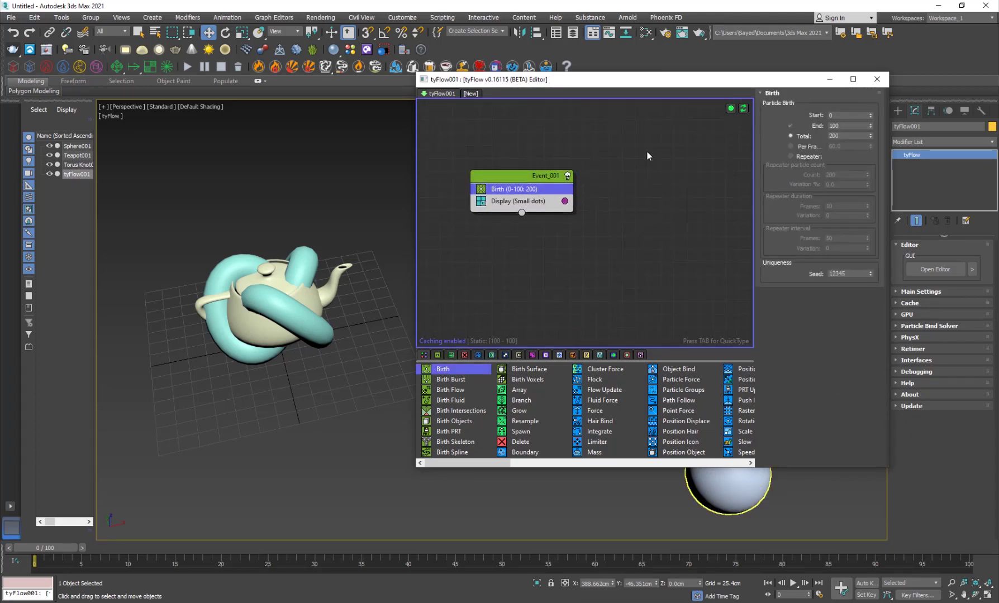
drag(552, 83, 469, 37)
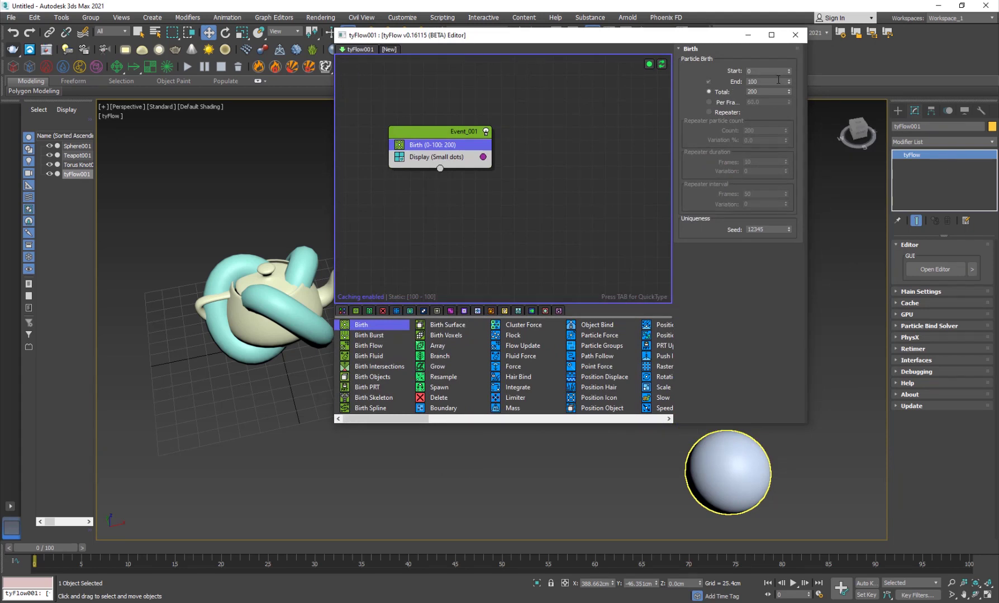
right_click(791, 84)
- Add a Position Object operator to the event and pick the sphere as its emitter object
key(Tab)
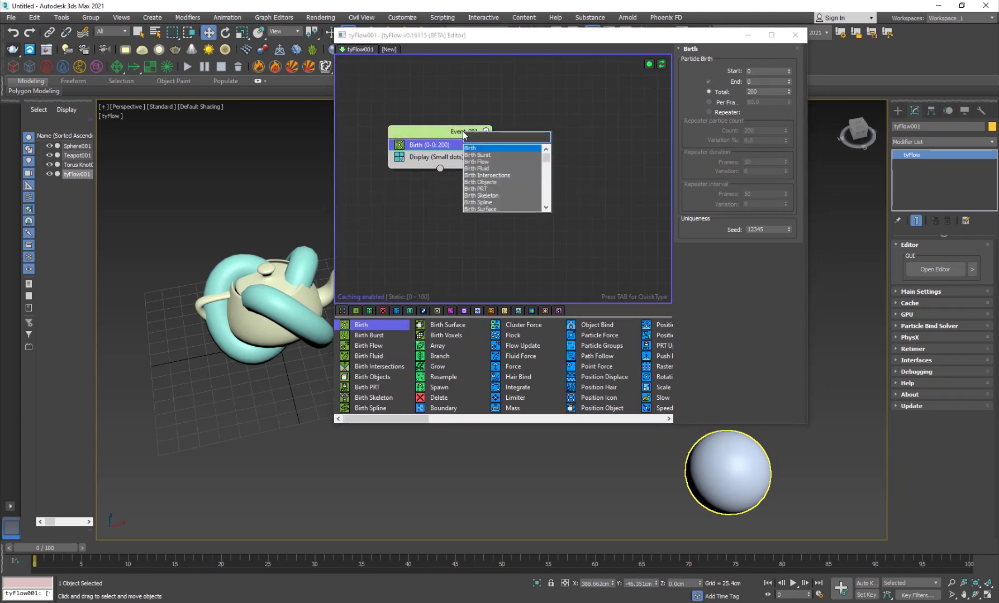
text(pos)
key(Down)
key(Down)
key(Down)
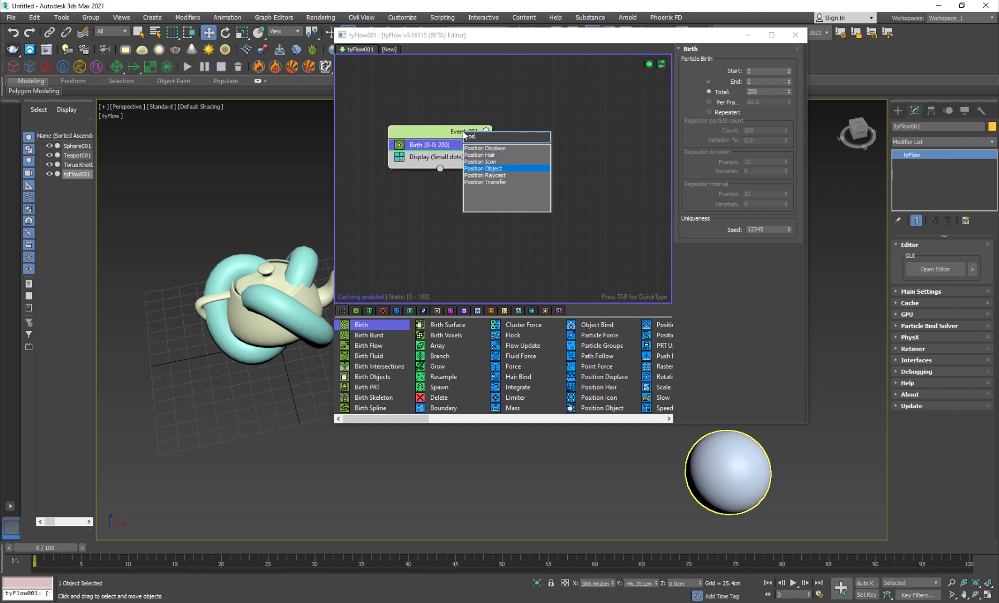
key(Return)
click(716, 165)
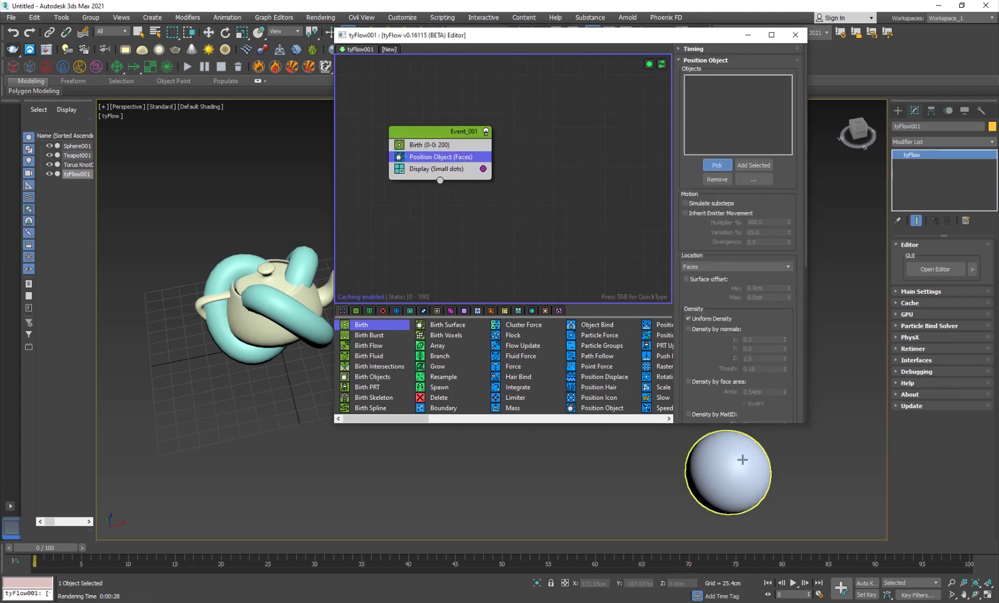
click(732, 475)
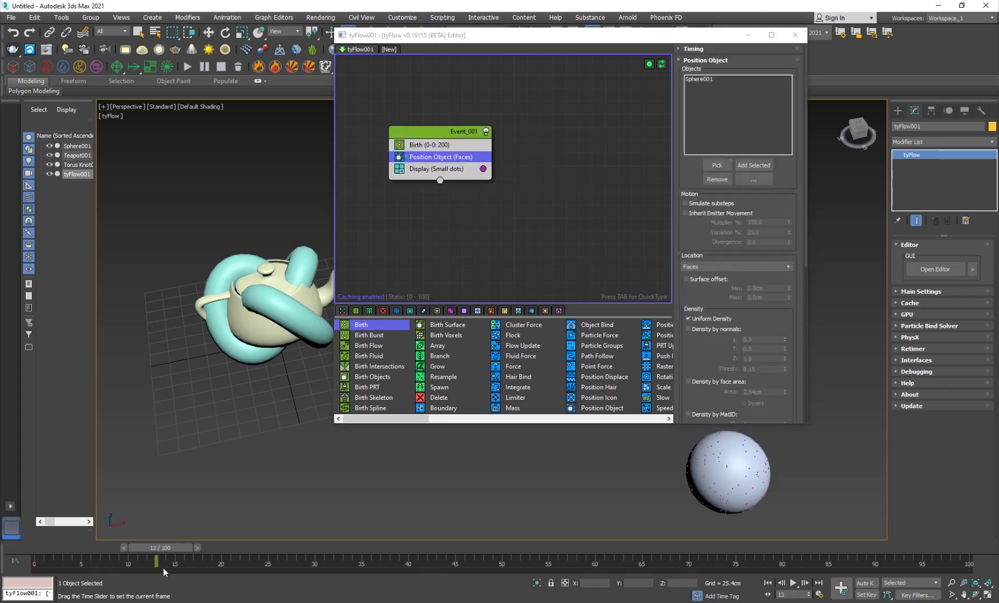
- Set the Birth operator's total particle count to 2000
click(429, 145)
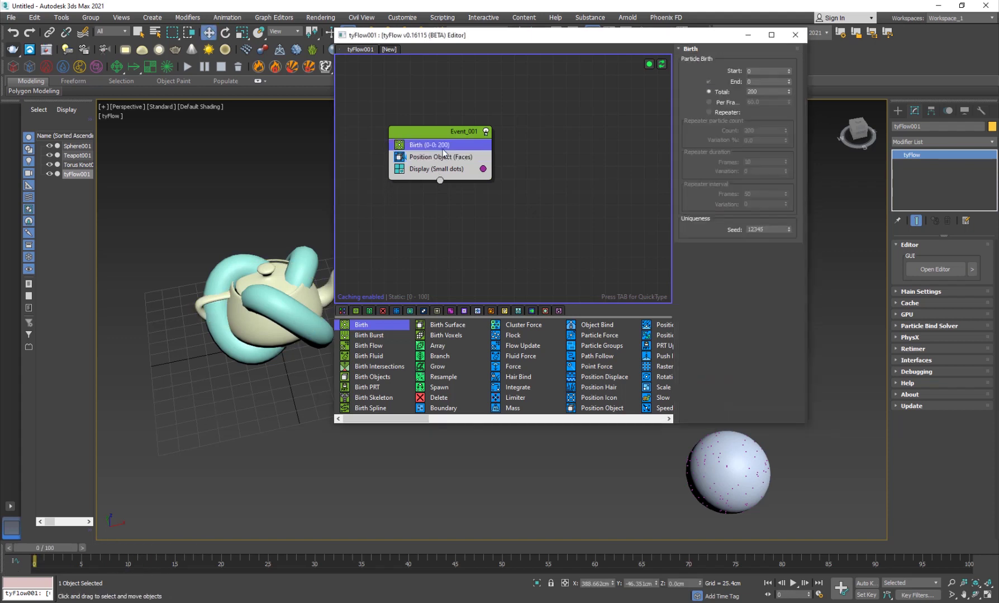
click(763, 91)
text(0)
key(Return)
click(519, 189)
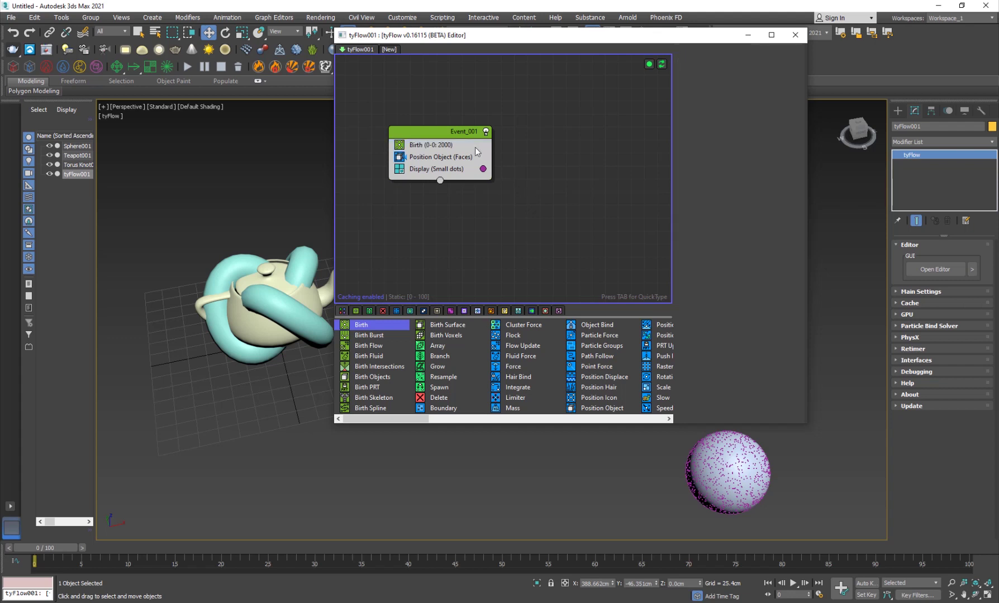
- Add a Shape operator to the event and set its mesh to the 3D Cube type
click(455, 137)
key(Tab)
text(shape)
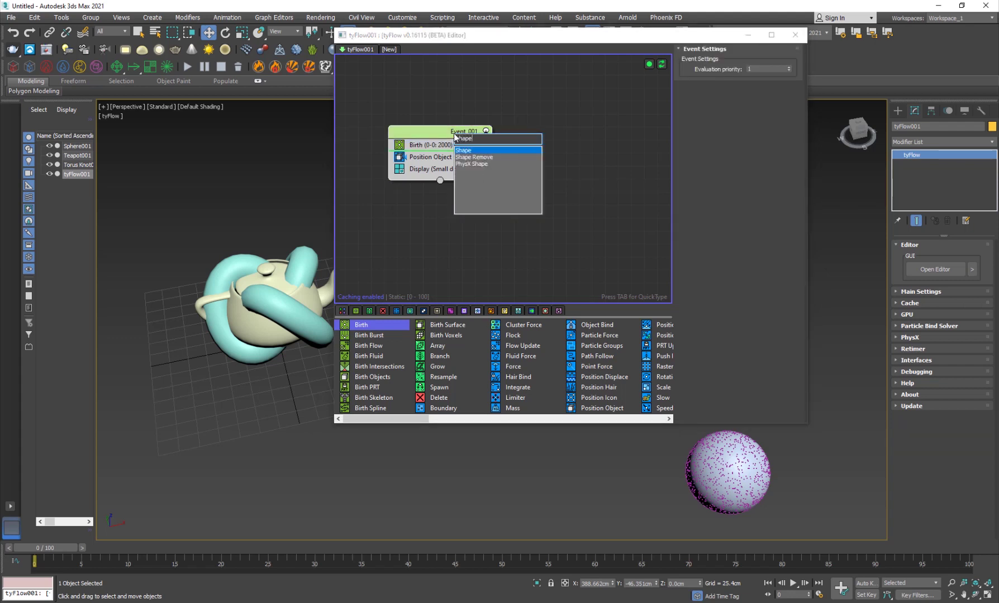
key(Return)
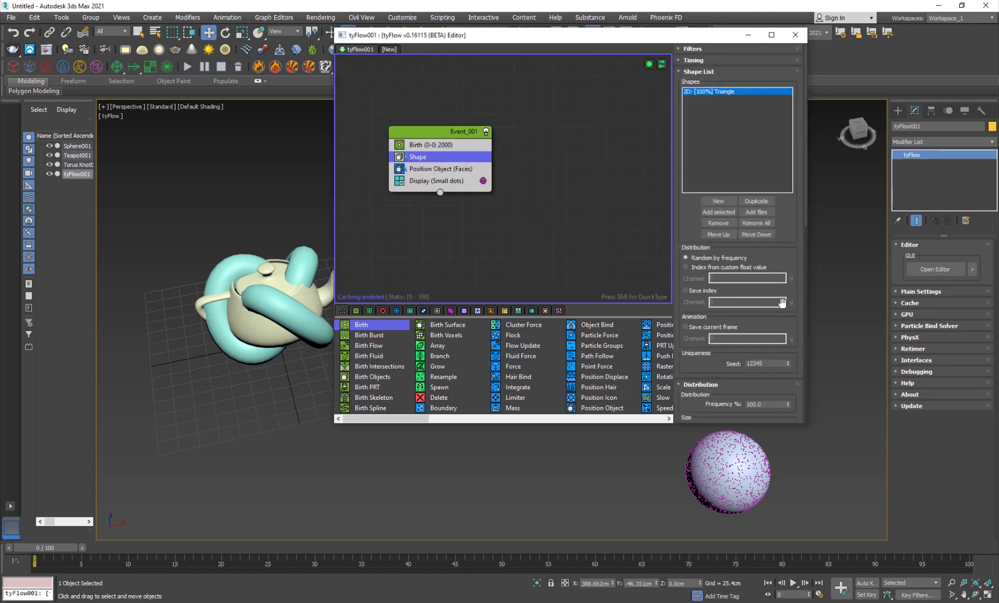
scroll(694, 356, down, 5)
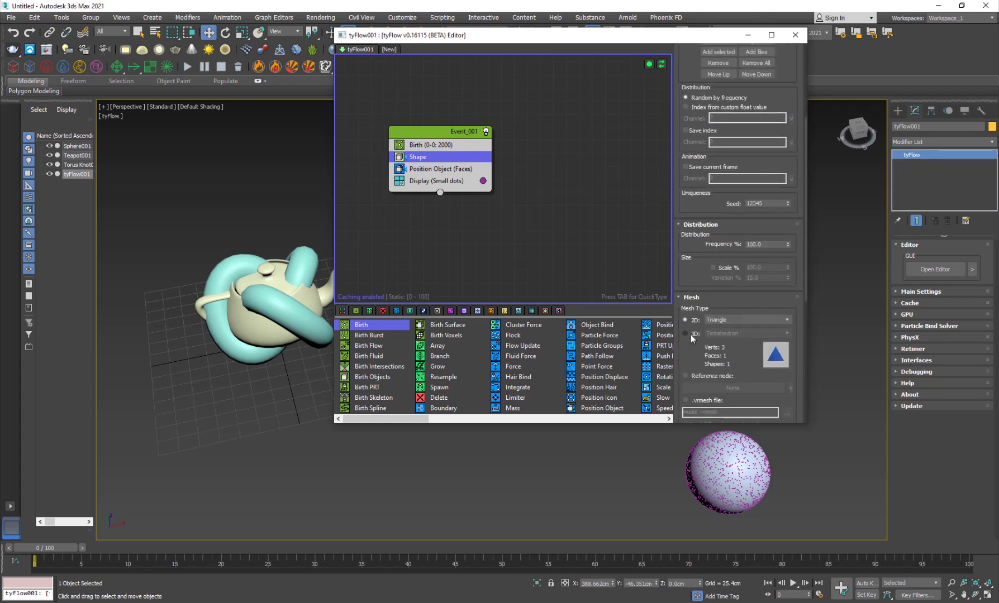
click(685, 333)
click(719, 334)
click(719, 53)
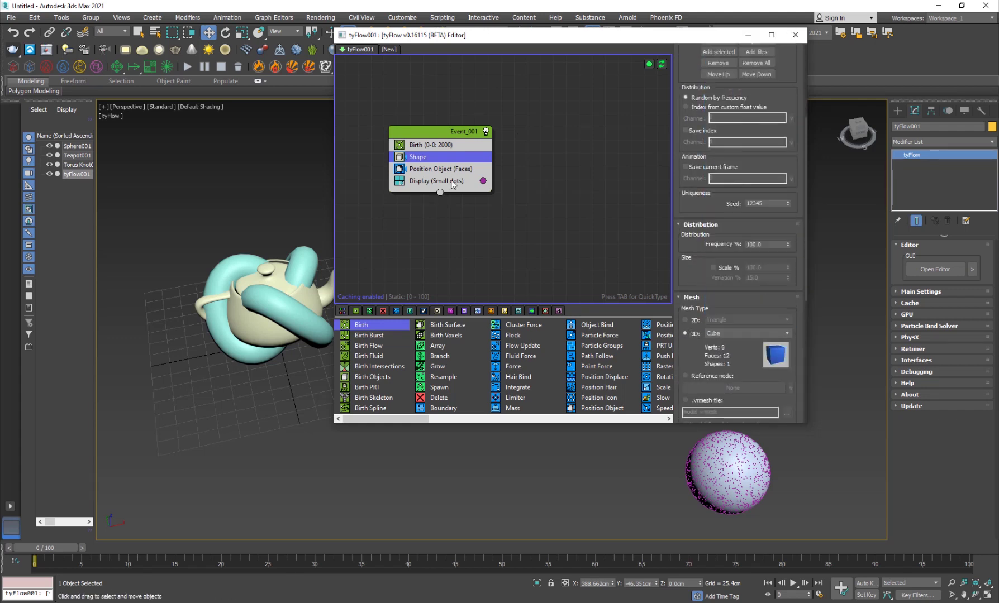
- Set the event's Display operator type to Geometry
click(455, 180)
click(732, 70)
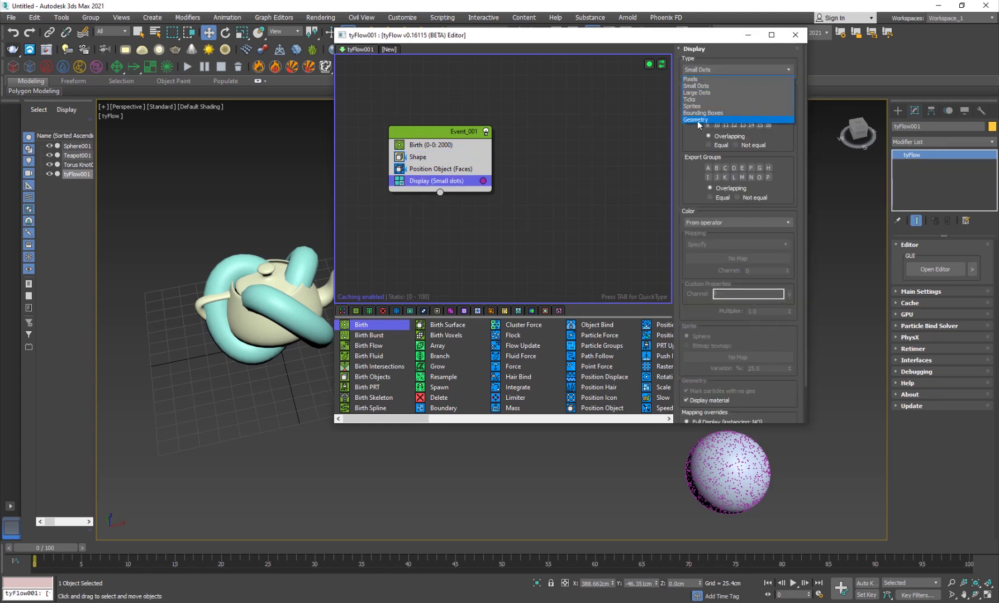
click(698, 120)
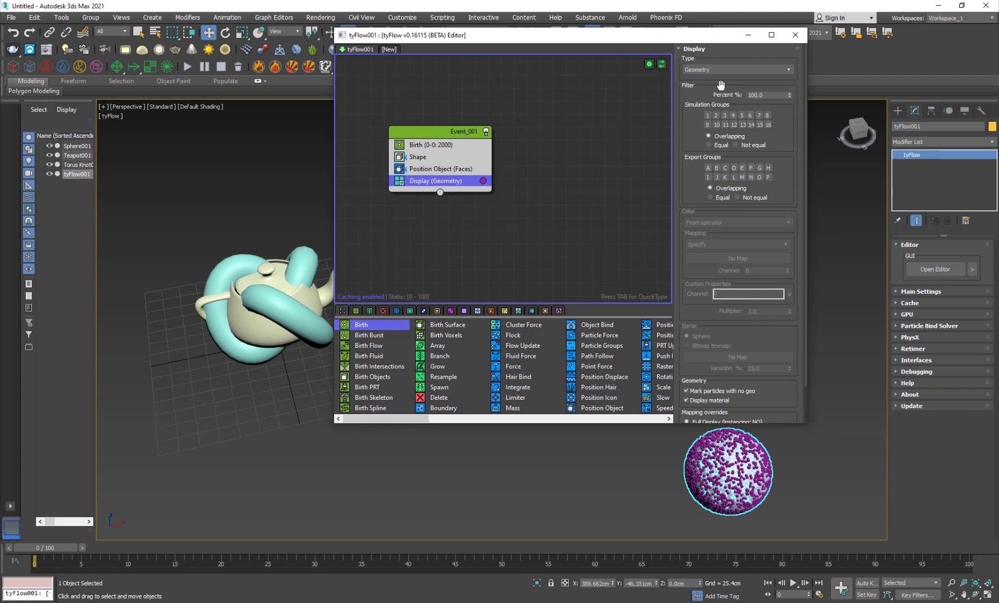
click(556, 223)
- Add a second entry to the Shape operator's list and set it to the 3D Chunks (Round) mesh
click(437, 158)
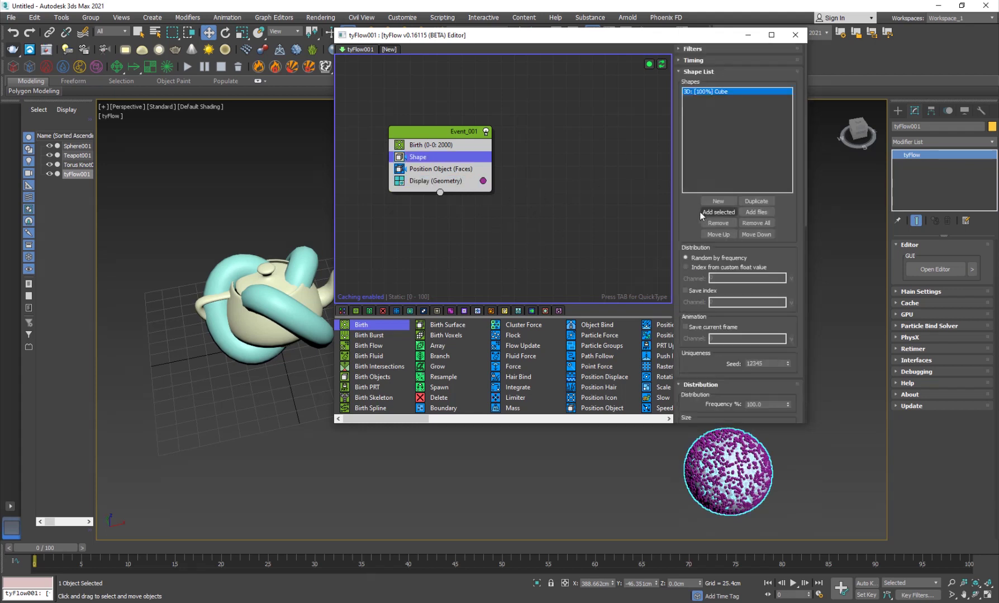
click(715, 210)
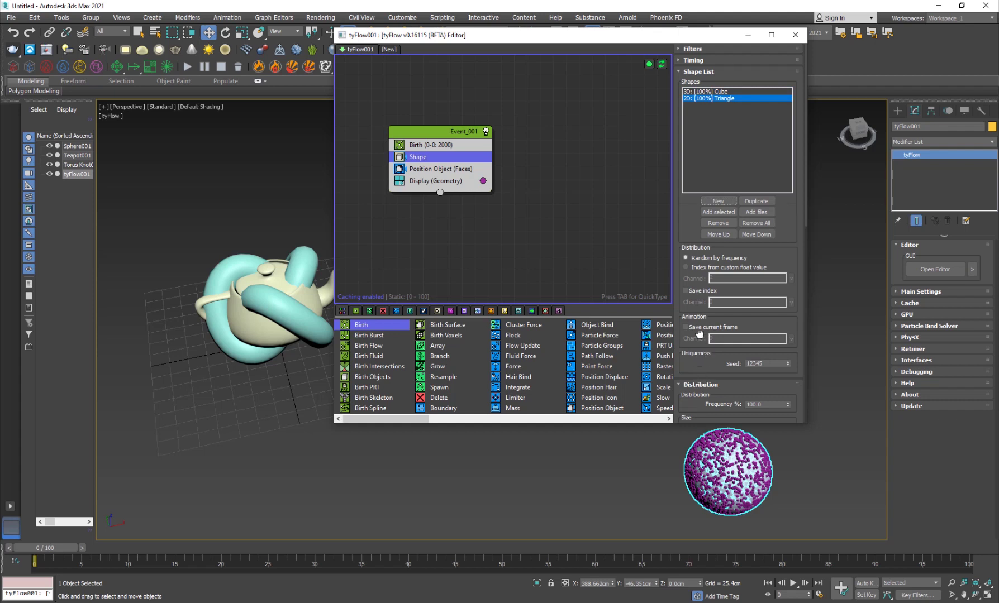
scroll(699, 341, down, 3)
click(696, 371)
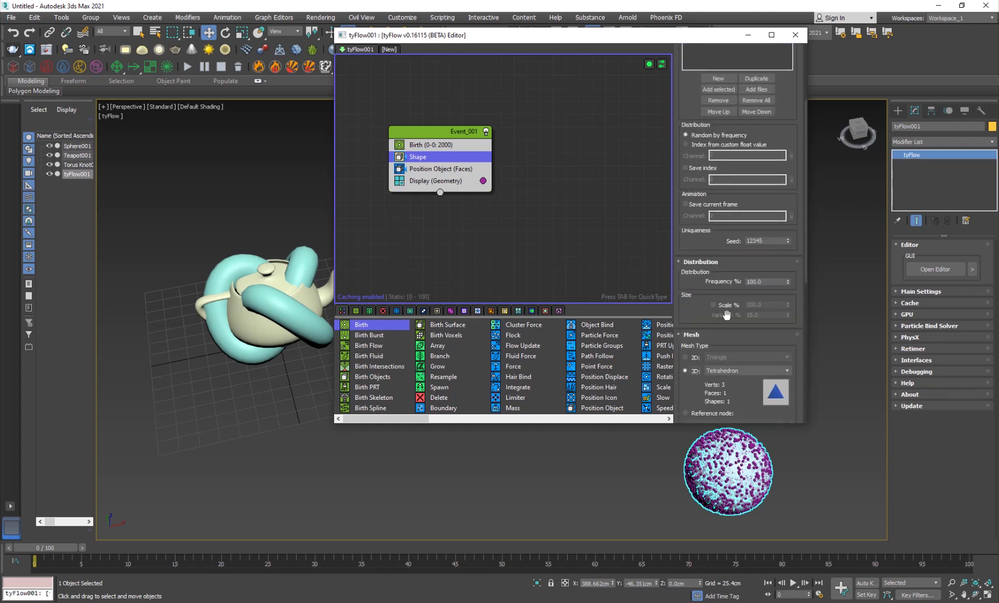
click(724, 372)
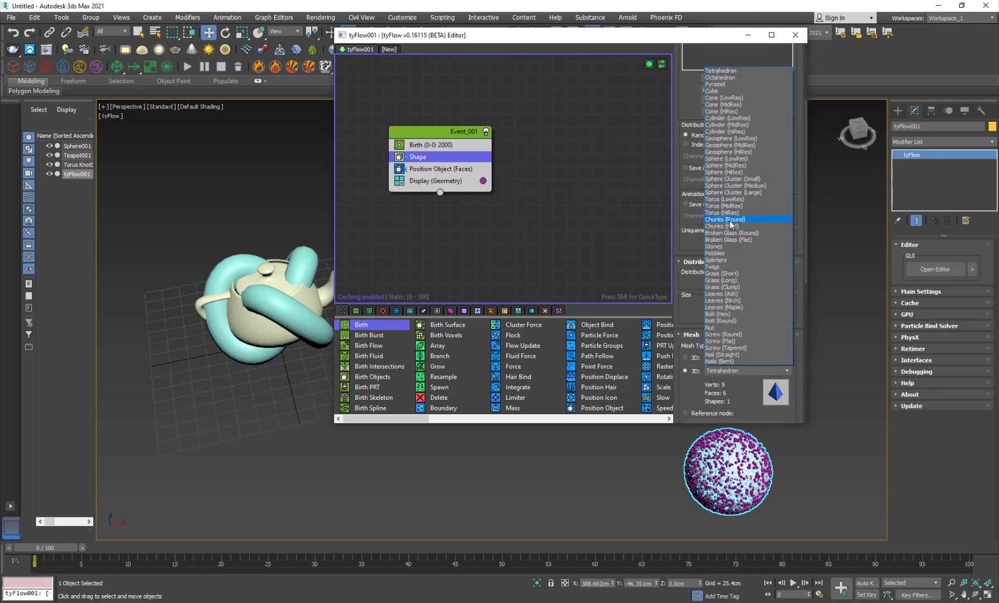
click(737, 220)
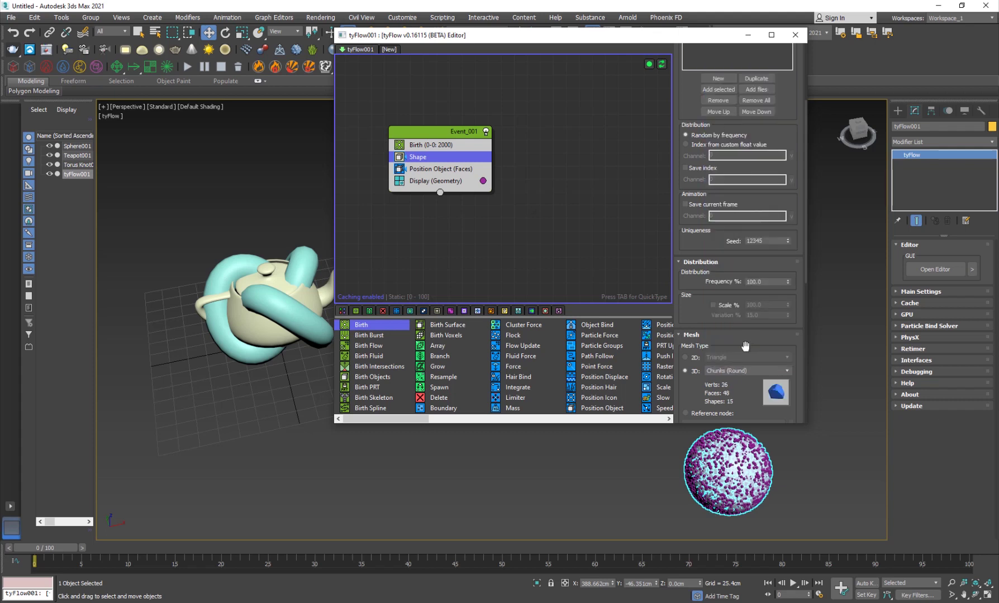
- Add a third entry to the Shape operator's list using the 3D Geosphere (MidRes) mesh, and deselect the operator
scroll(693, 93, up, 5)
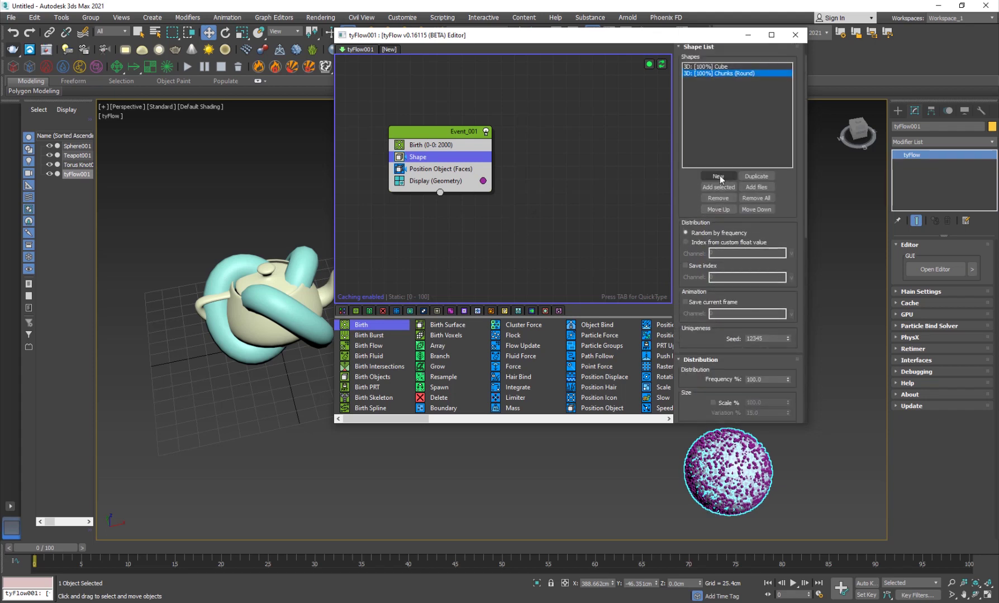
click(719, 177)
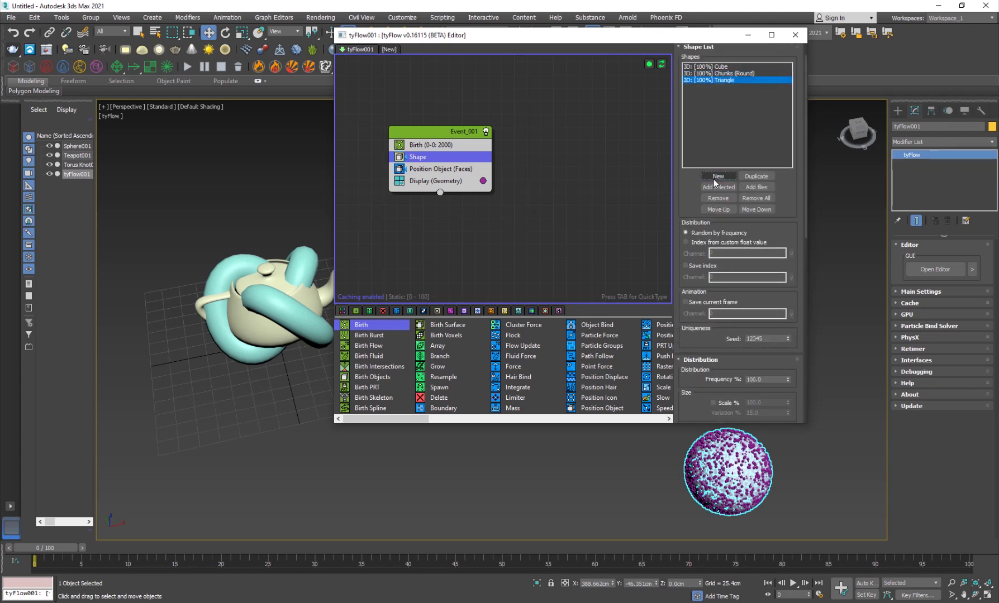
scroll(699, 363, down, 8)
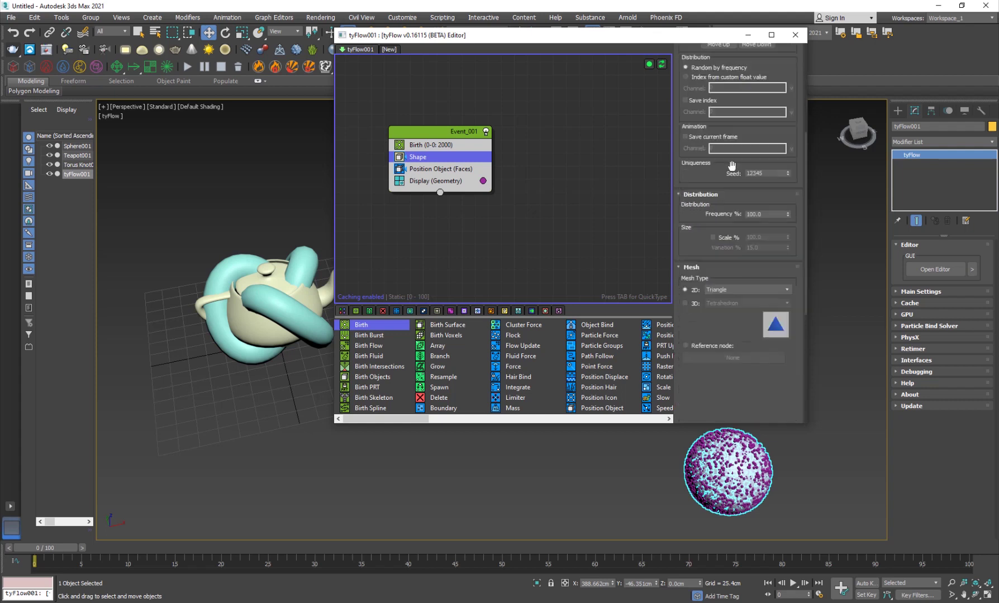
click(695, 303)
click(727, 303)
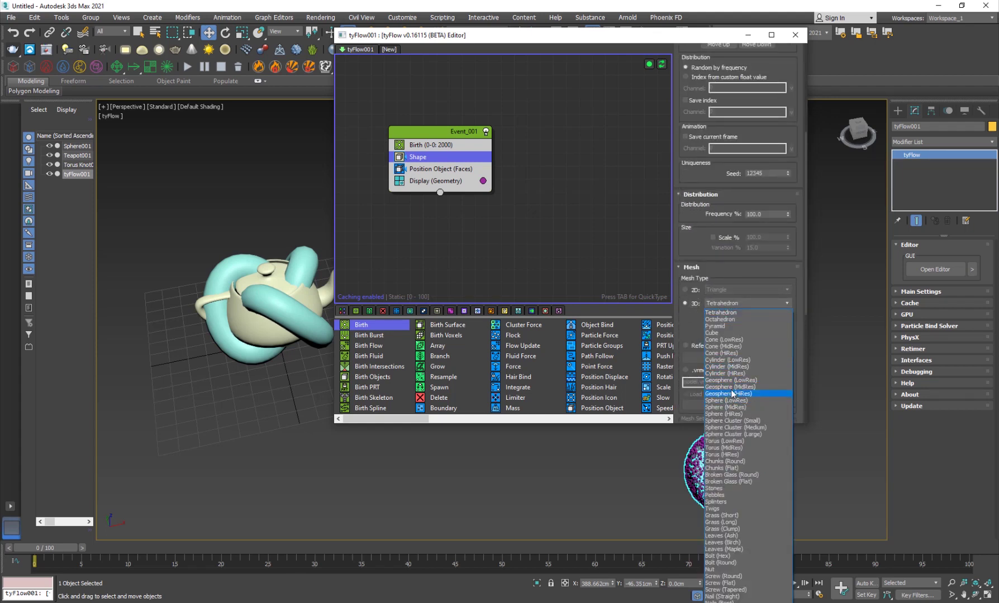
click(731, 386)
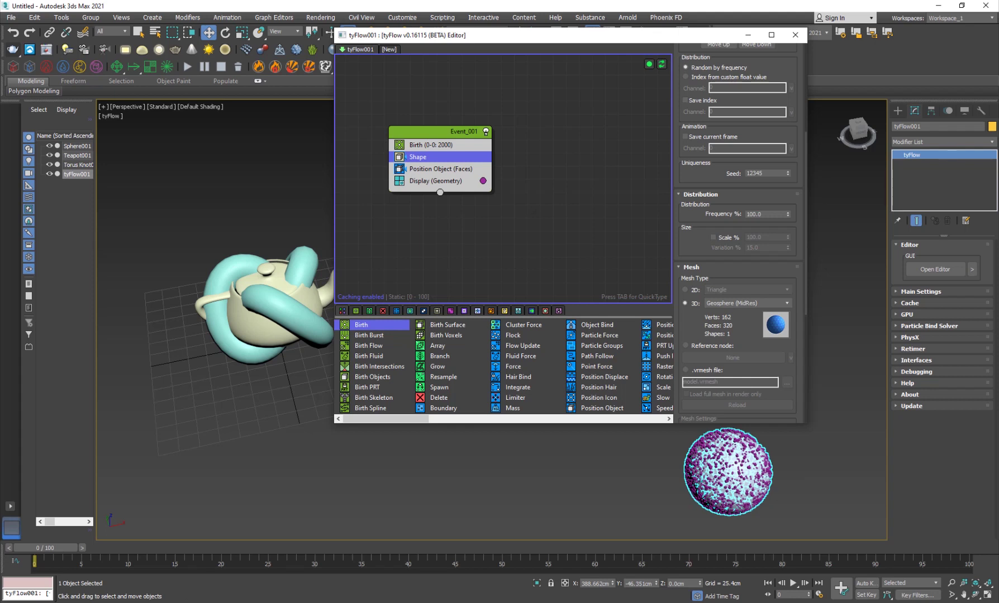
click(492, 213)
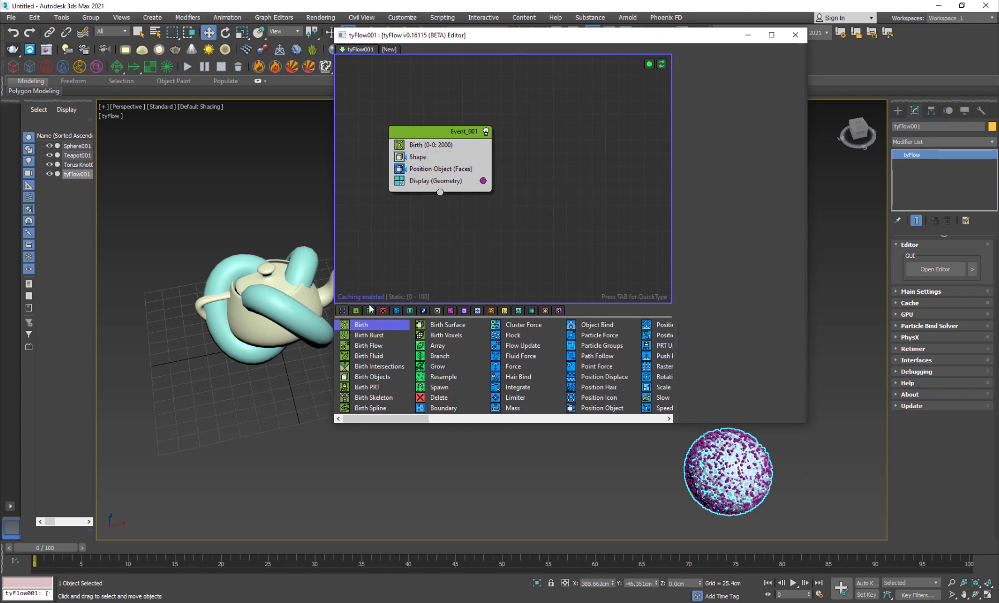
- Add a Find Target operator to the event and pick the torus knot as its target object
middle_drag(422, 268, 439, 274)
click(461, 136)
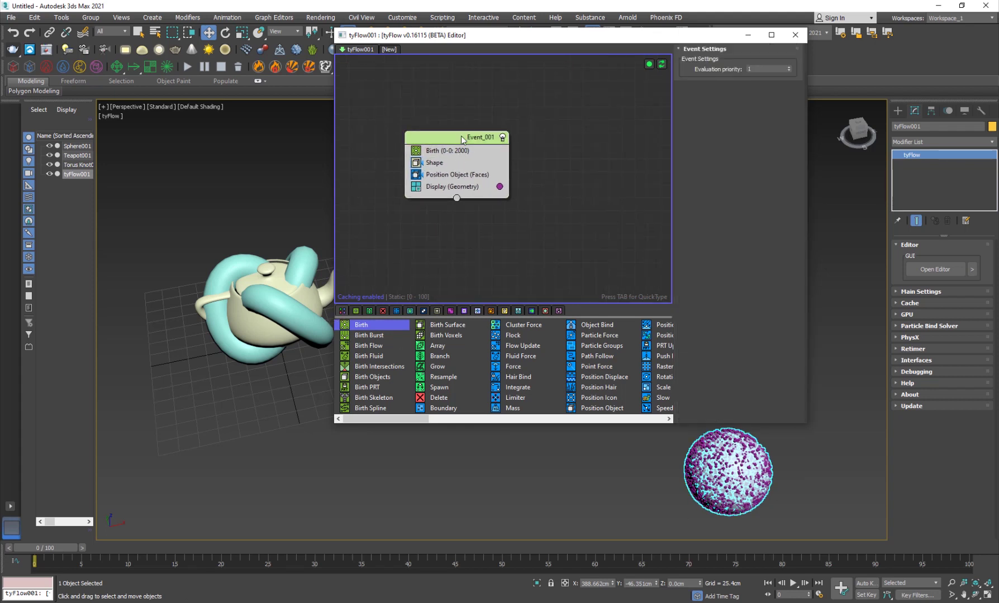
key(Tab)
text(find)
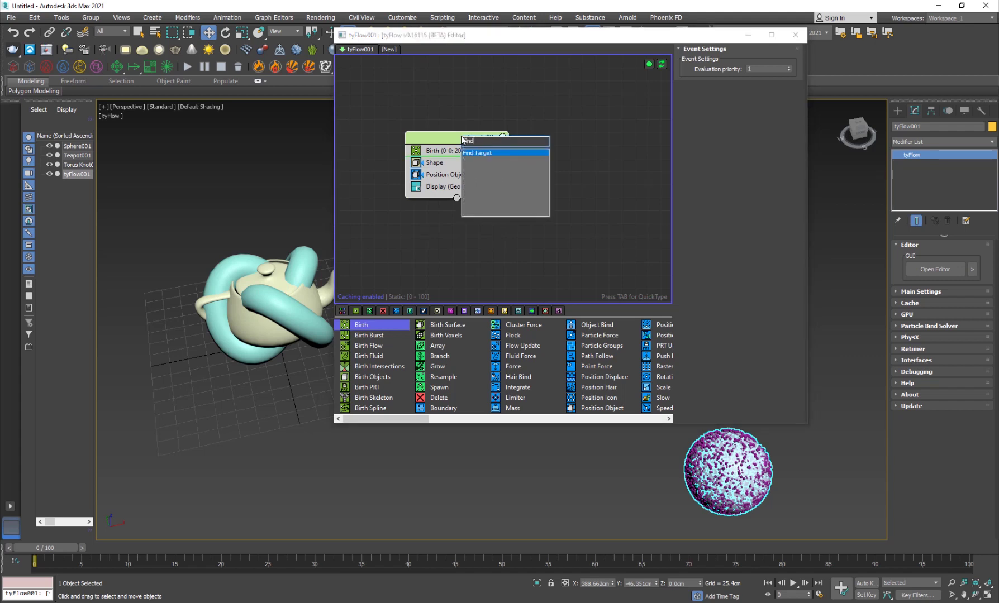
key(Return)
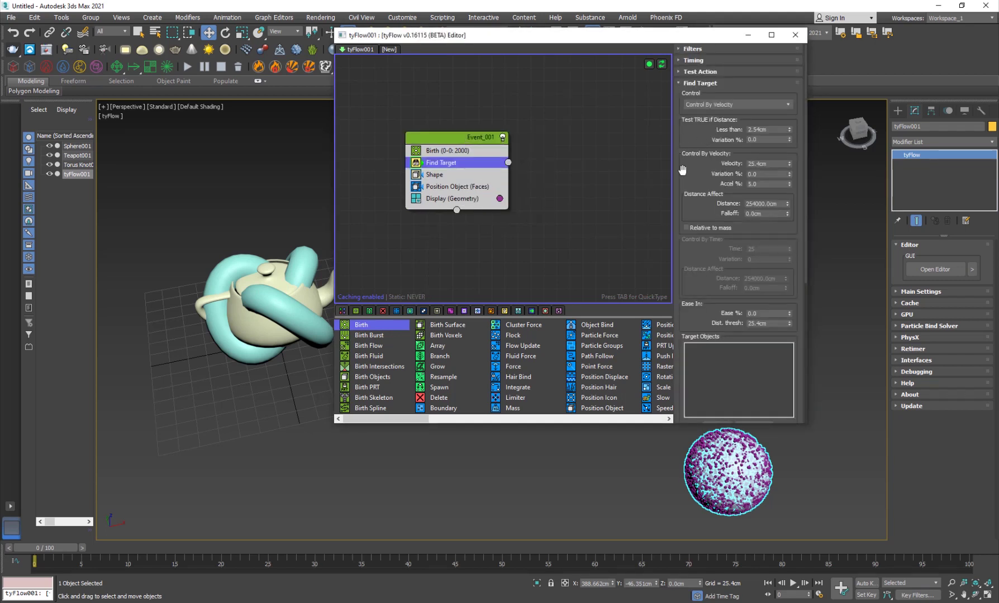
drag(695, 178, 695, 112)
click(717, 302)
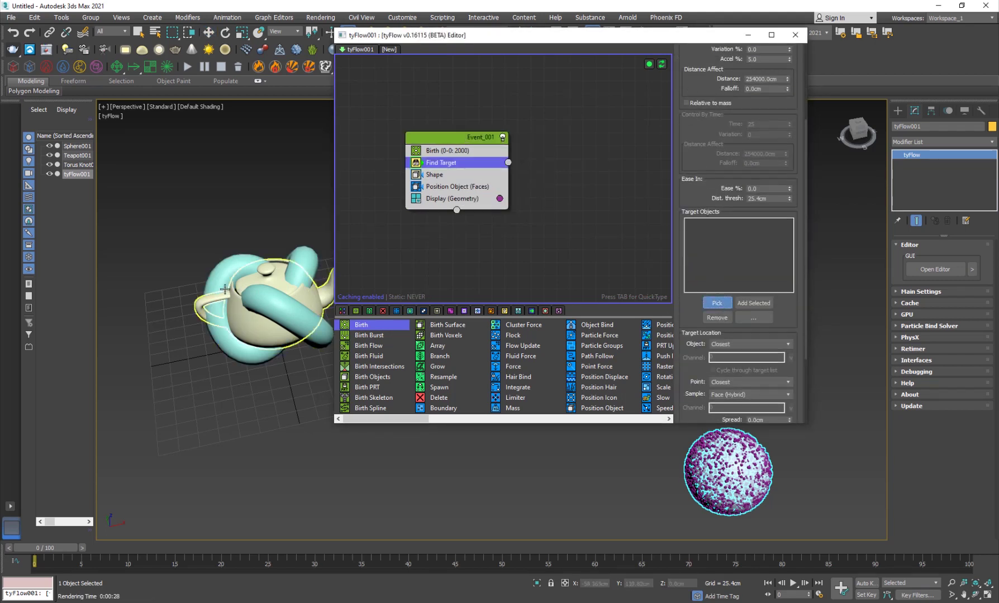
click(305, 264)
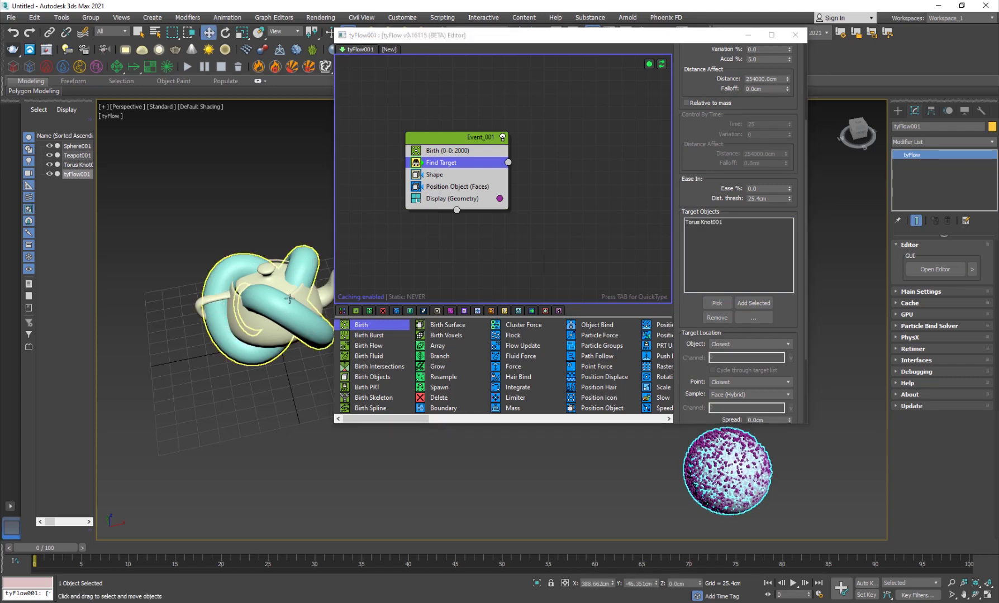
- Advance the animation to frame 59 and hide the teapot
drag(73, 549, 588, 462)
click(246, 302)
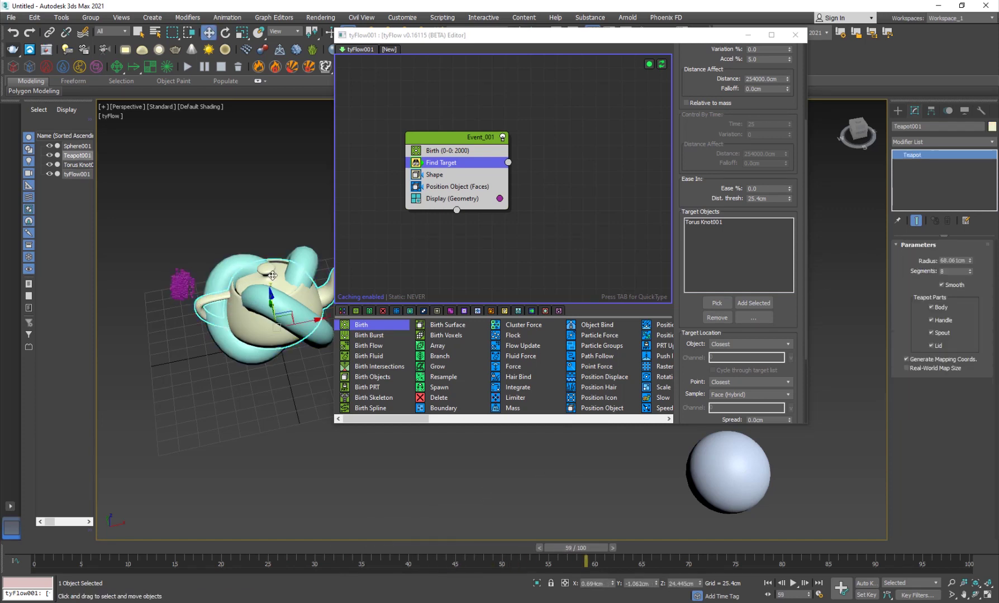
right_click(315, 319)
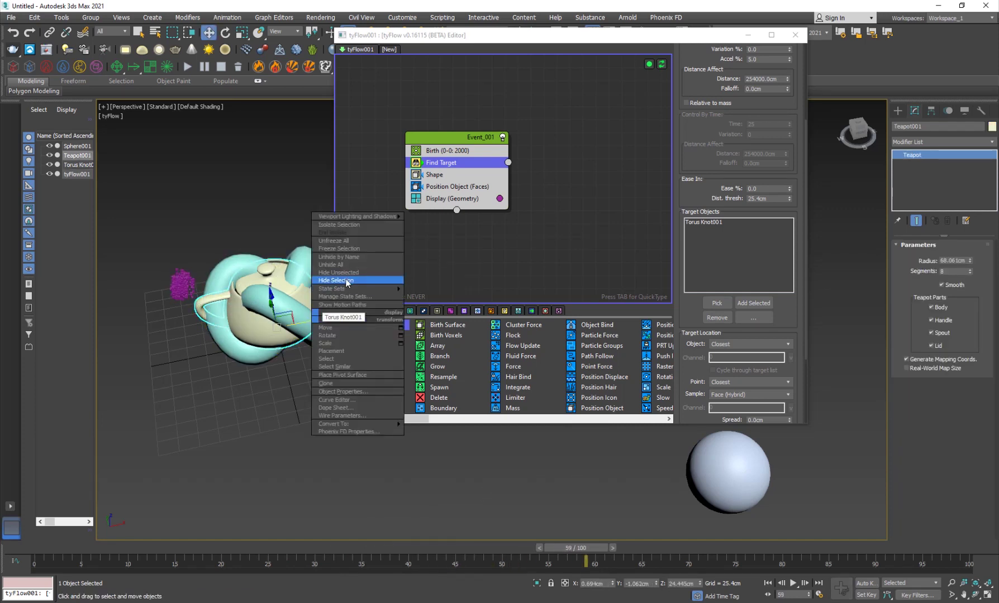
click(347, 281)
- Scrub the animation to frame 68 and examine up close where the particles land on the torus knot
middle_drag(338, 442, 359, 466)
drag(354, 557, 674, 543)
alt+middle_drag(267, 440, 212, 393)
middle_drag(260, 335, 220, 429)
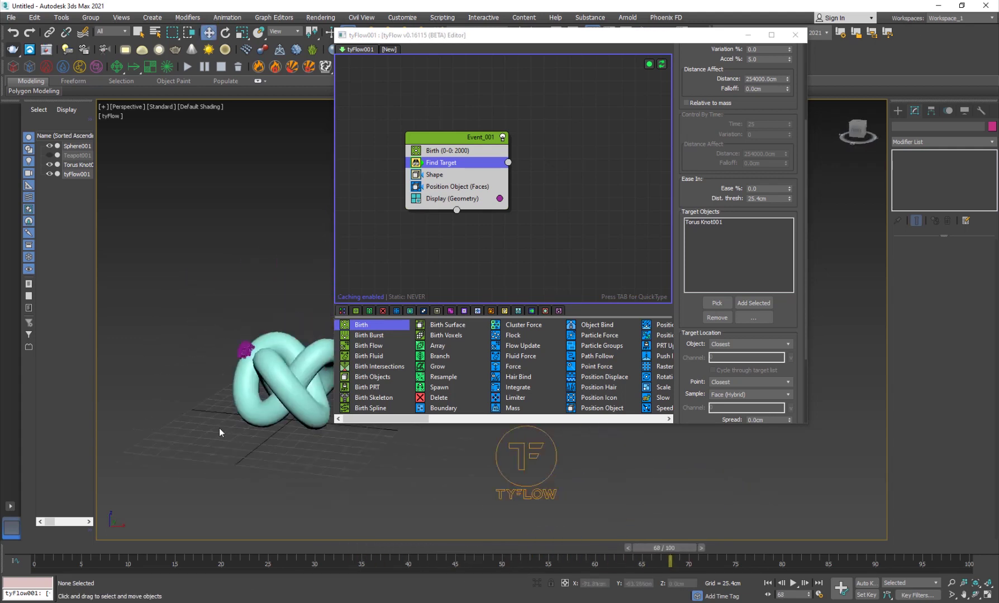
scroll(219, 429, up, 3)
scroll(262, 389, down, 1)
middle_drag(248, 333, 220, 365)
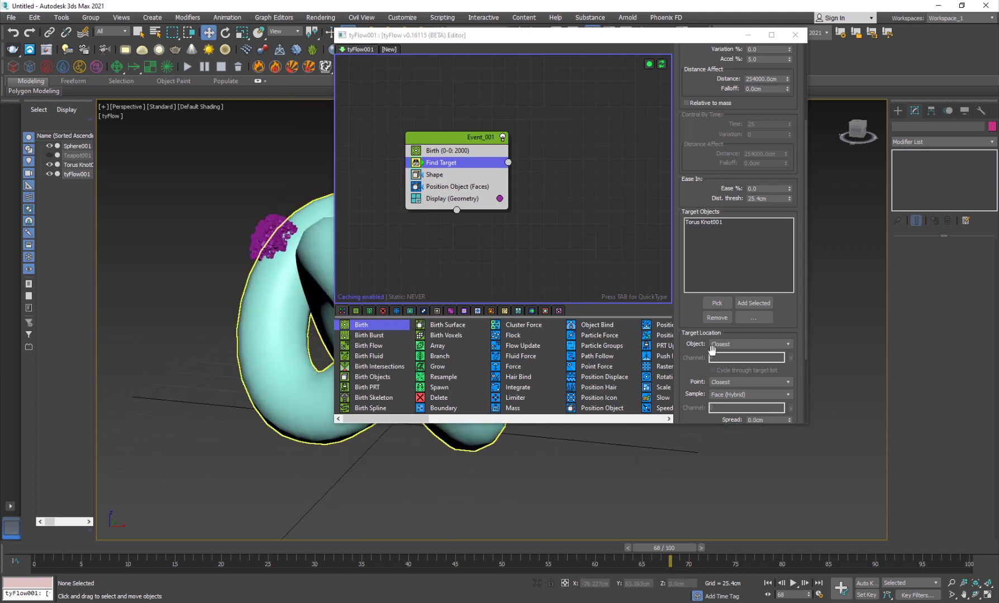
- Set both the target object and the target point of the Find Target operator to Random
drag(690, 358, 686, 315)
drag(461, 32, 564, 50)
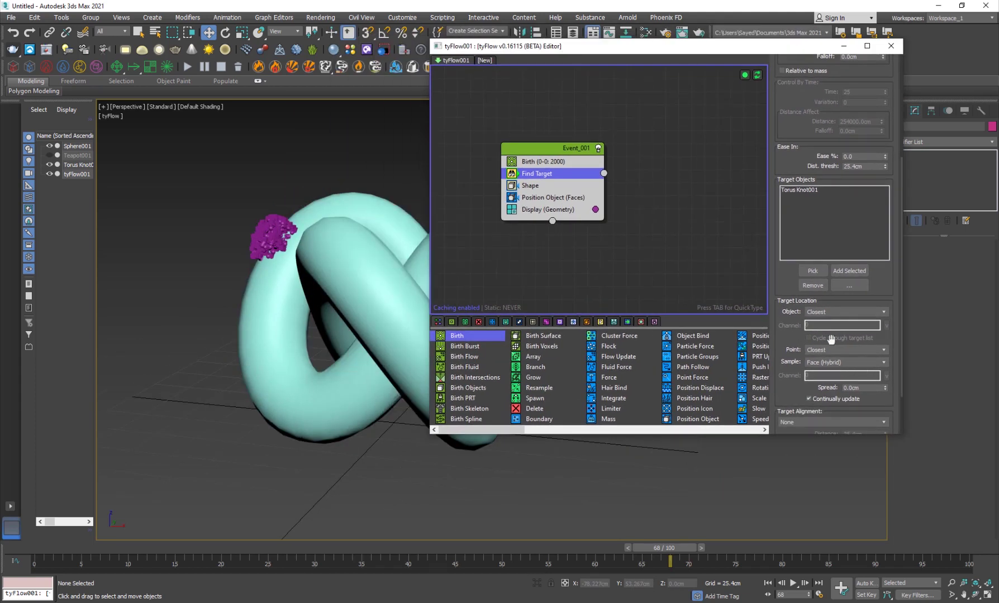
click(823, 314)
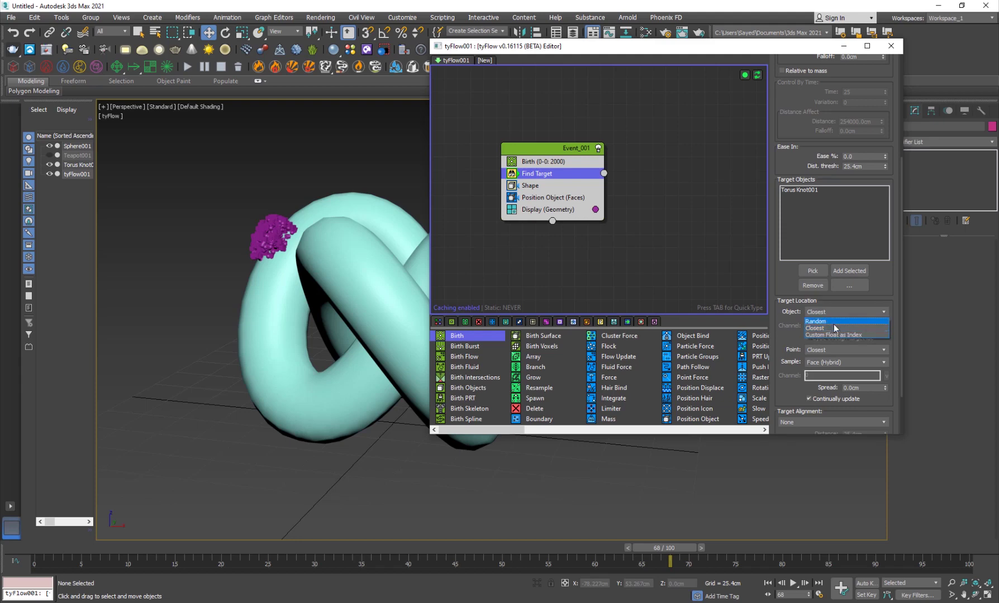
click(832, 321)
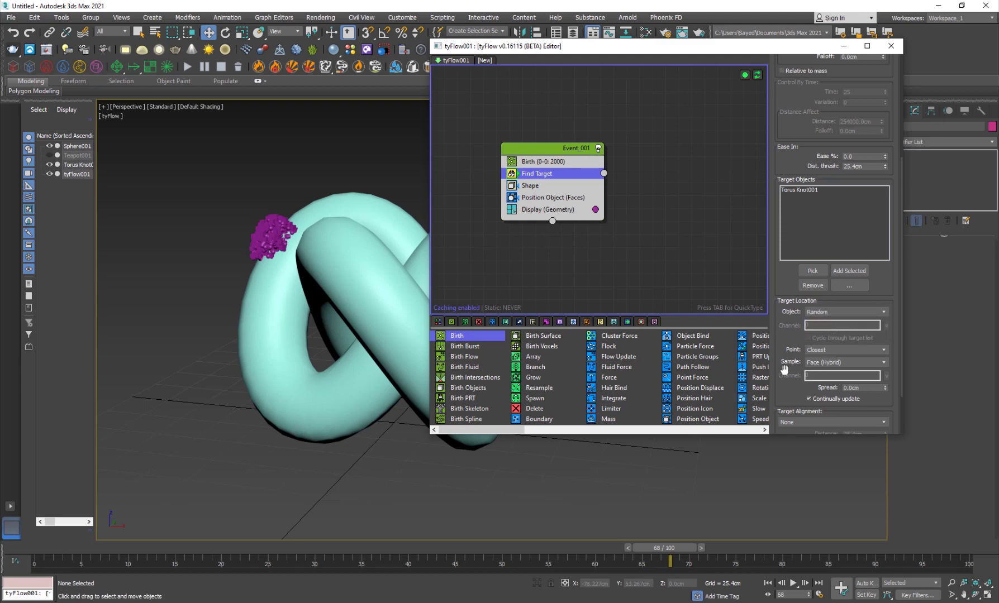
click(813, 351)
click(818, 360)
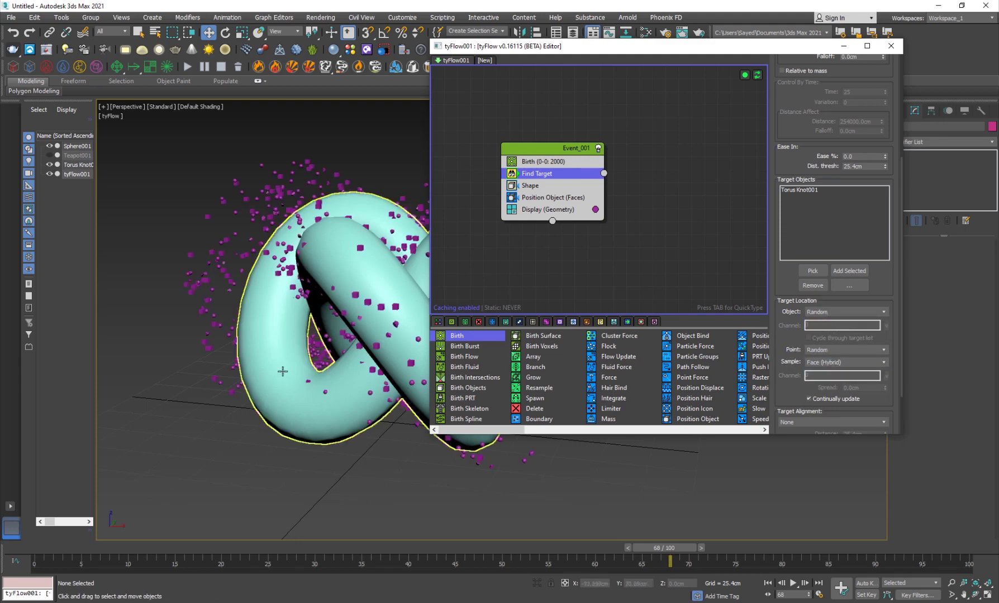
- Scrub the animation to frame 76 and examine how the particles spread over the torus knot
scroll(319, 401, up, 5)
scroll(391, 442, down, 4)
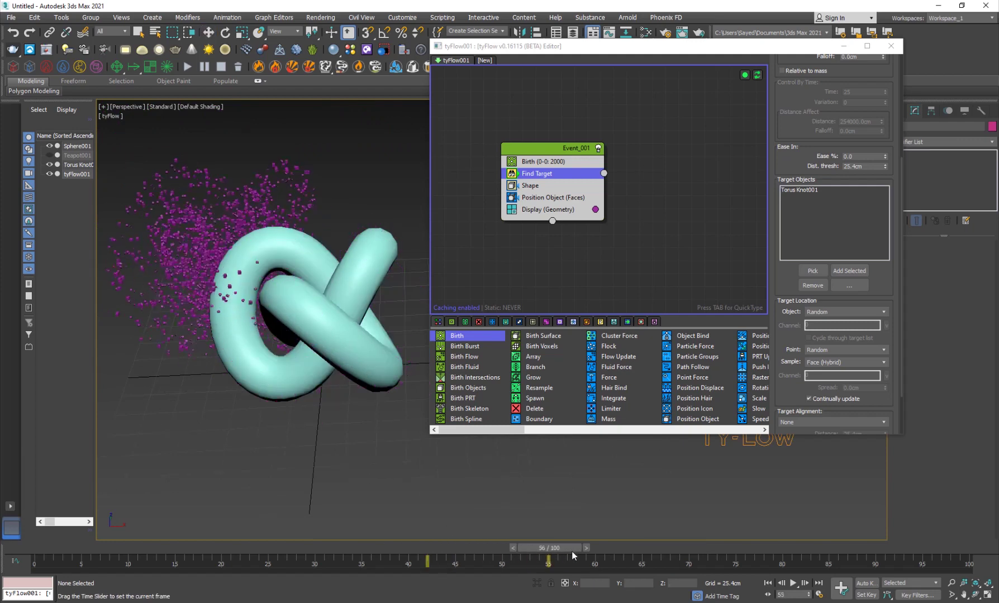
drag(669, 548, 717, 548)
scroll(297, 306, up, 5)
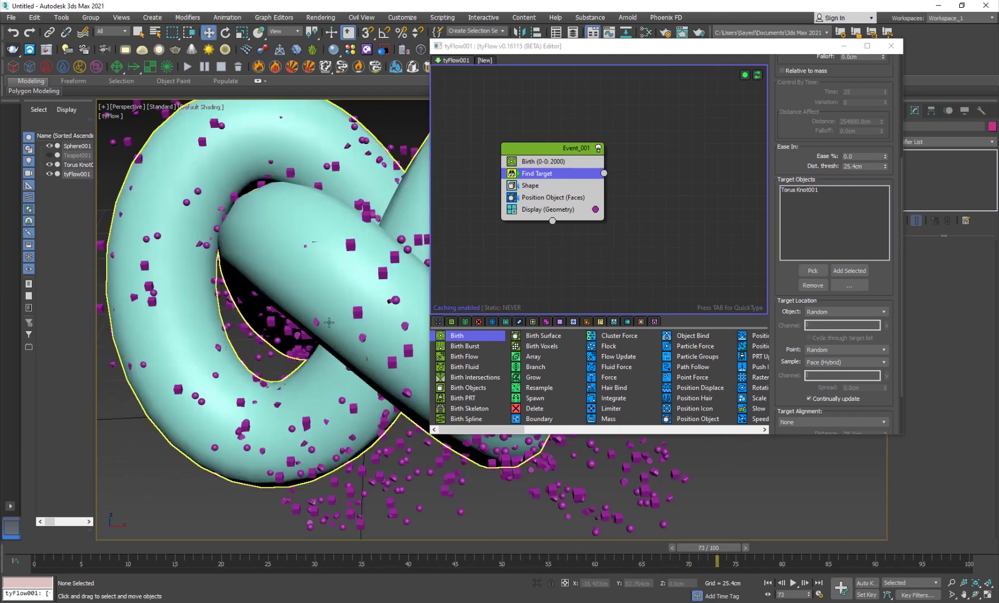
scroll(329, 322, down, 3)
drag(586, 550, 756, 551)
middle_drag(338, 417, 307, 406)
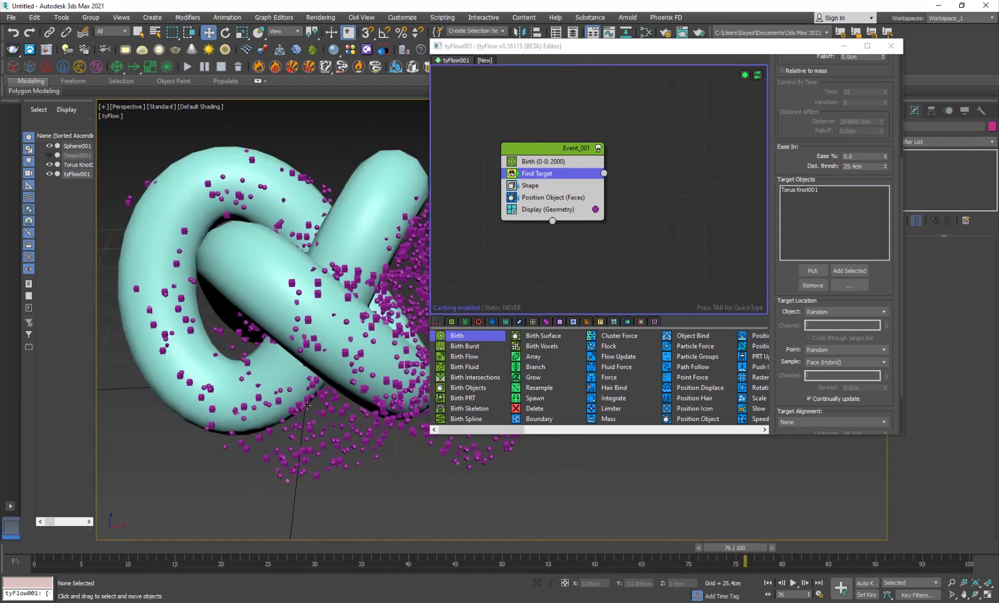
- Add a Collision operator to the event directly below Find Target, and move the animation to frame 57
click(523, 284)
click(552, 149)
key(Tab)
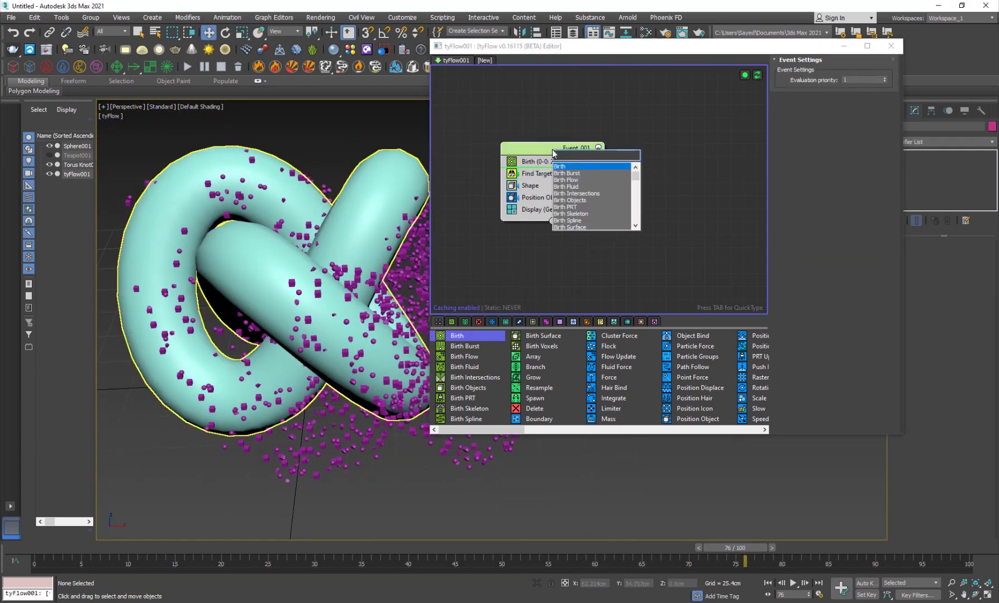
text(co)
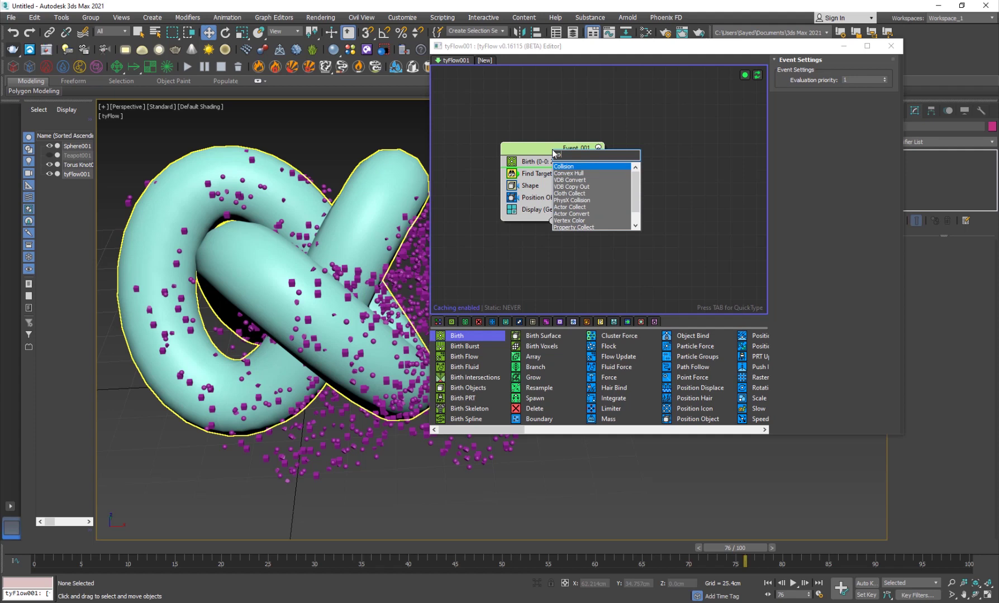
key(Return)
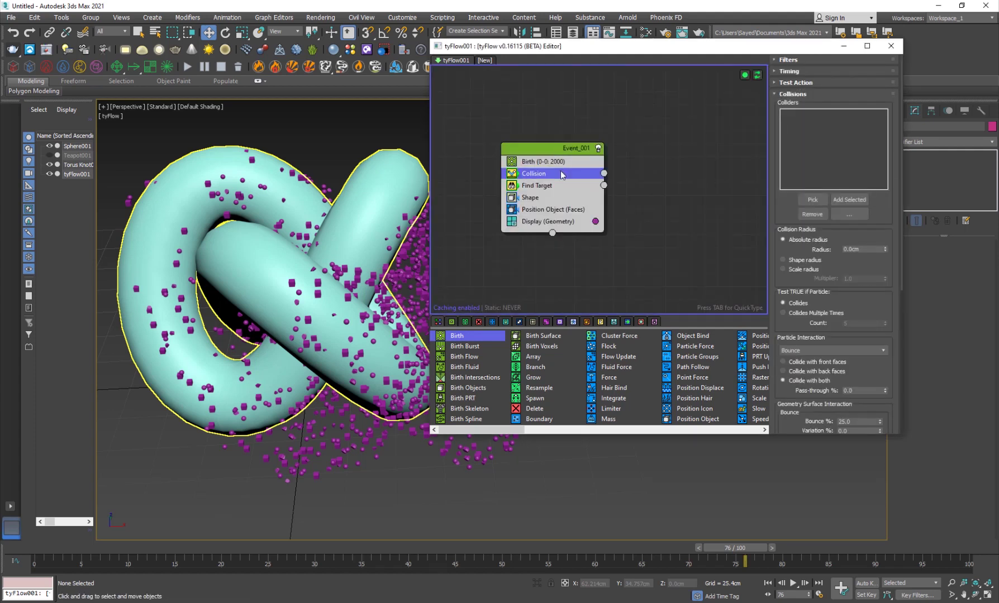
drag(550, 176, 556, 191)
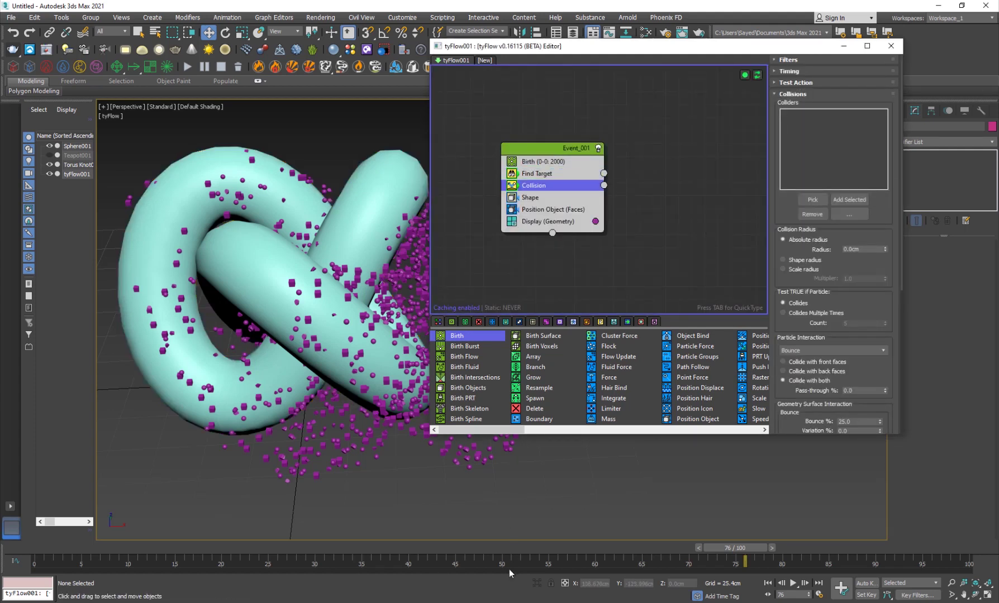
drag(478, 545, 558, 548)
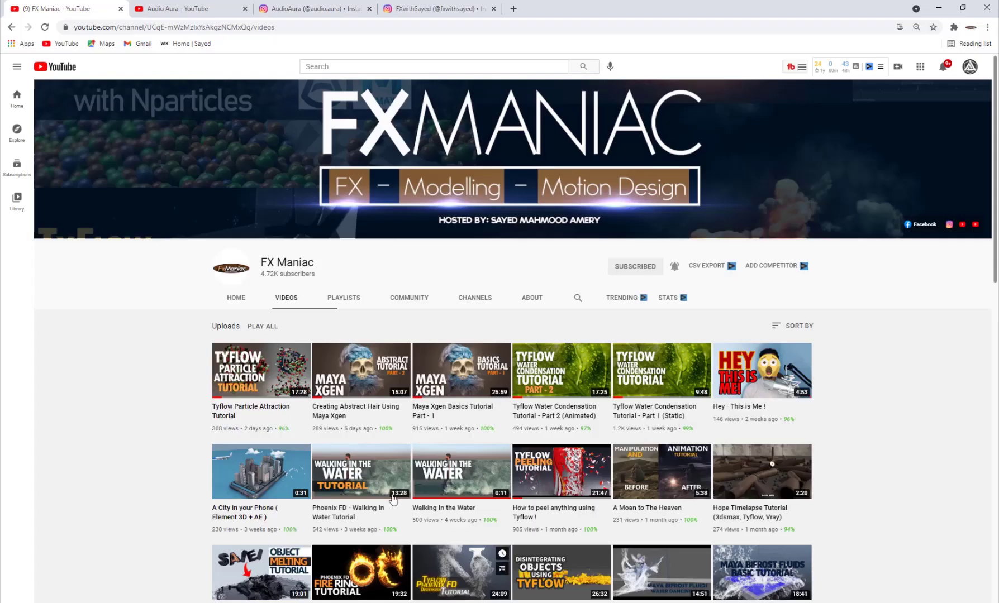
scroll(252, 313, down, 2)
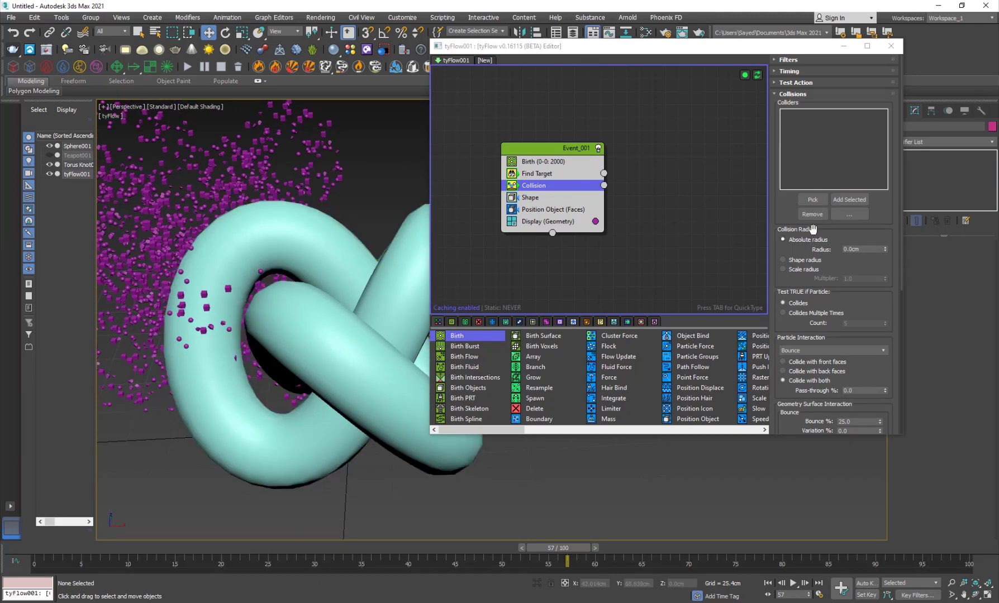
- Pick the torus knot as the Collision operator's collider and set the collision radius to Shape radius
click(813, 200)
click(319, 257)
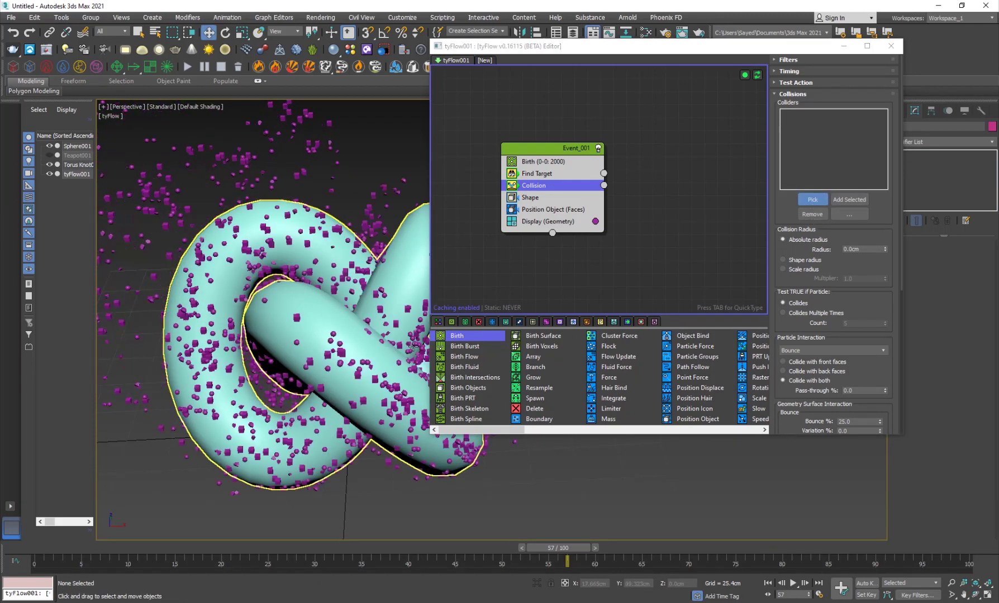
drag(556, 549, 678, 550)
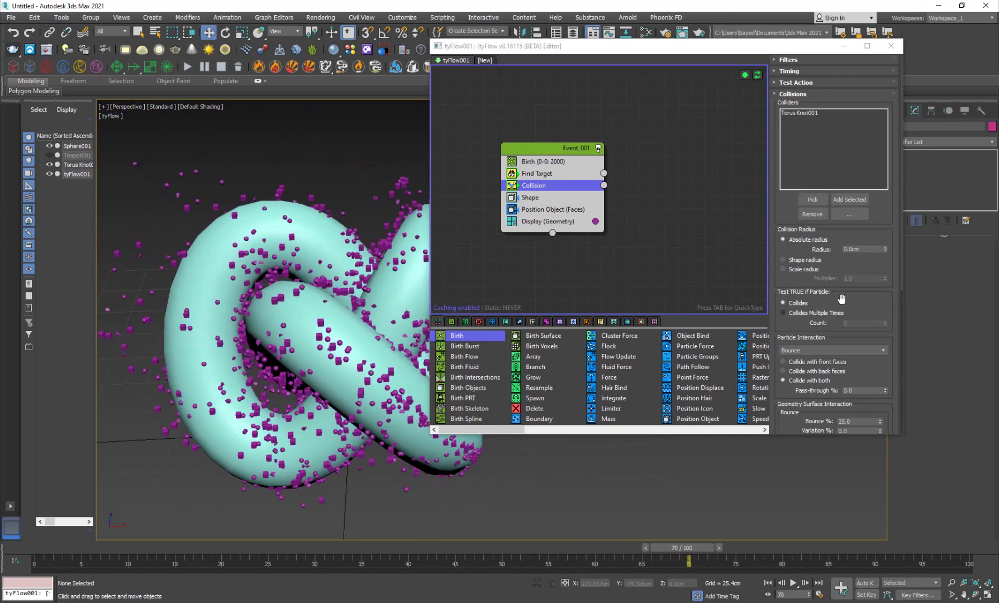
click(804, 260)
- Play back the animation to review how the particles collide with the torus knot
key(/)
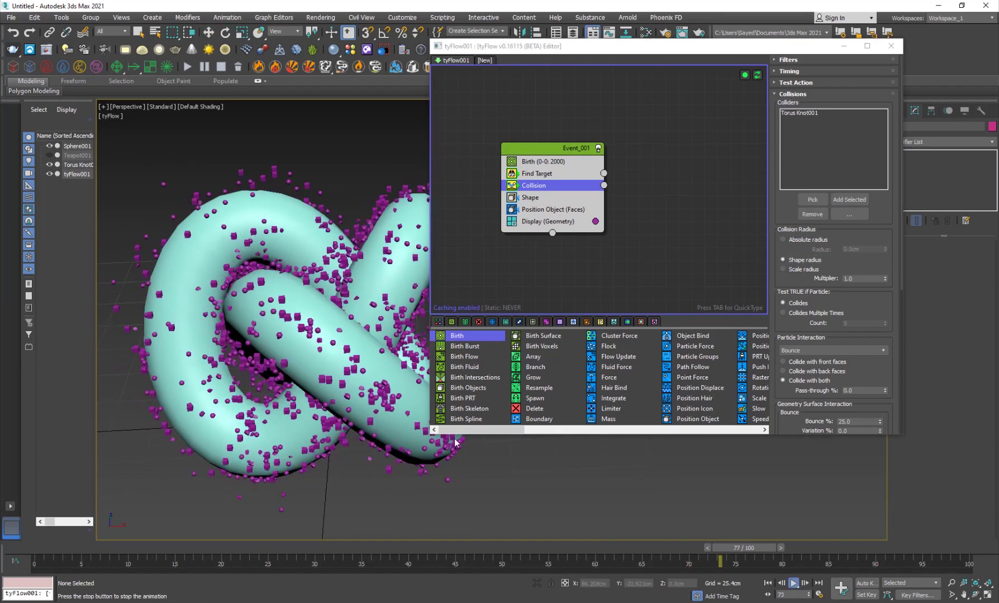
key(/)
key(w)
key(/)
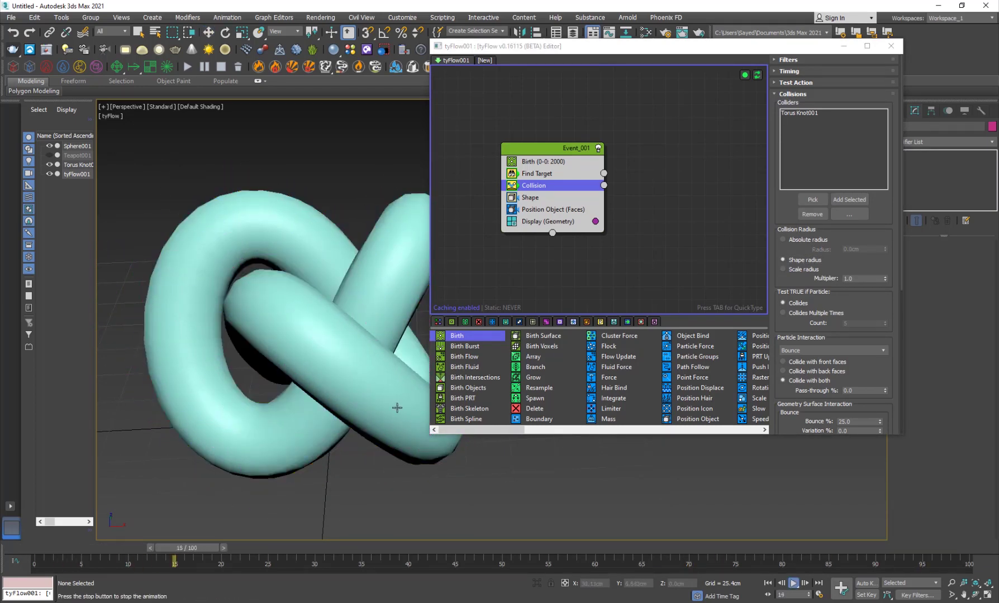
key(/)
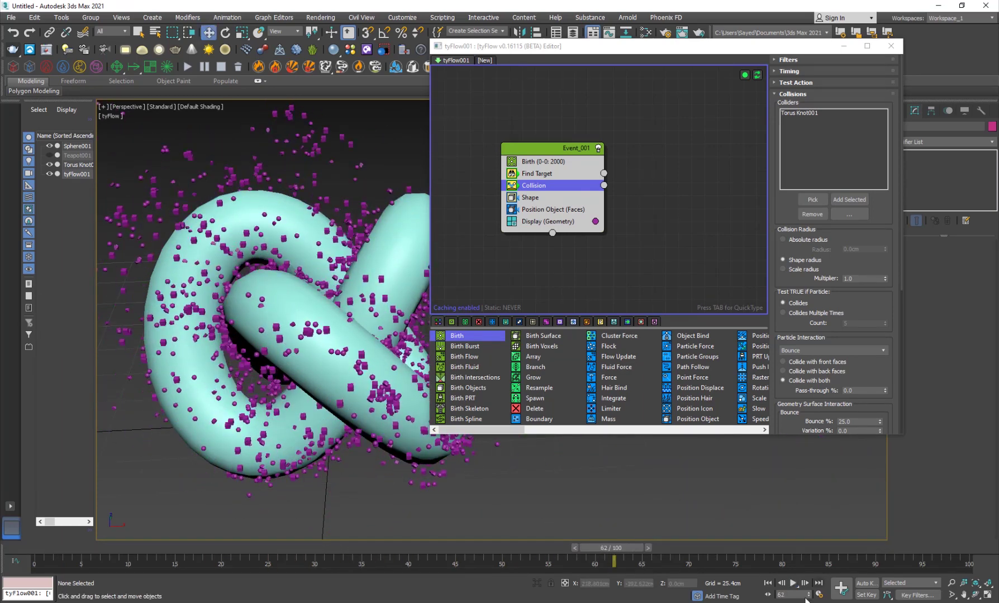
- Turn off real-time playback and set the animation length to 500 frames in the time configuration
click(819, 595)
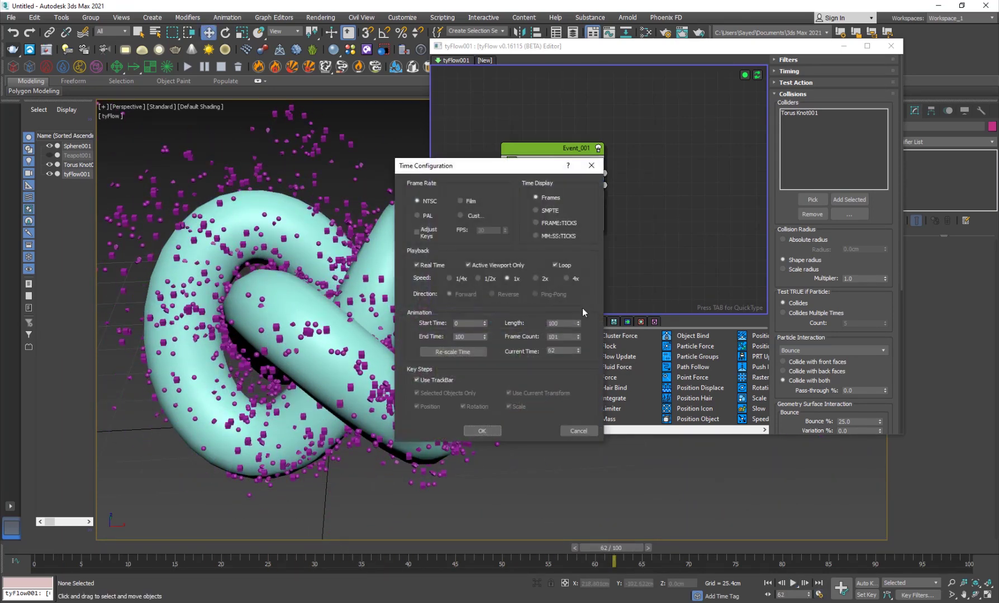
click(416, 265)
double_click(563, 324)
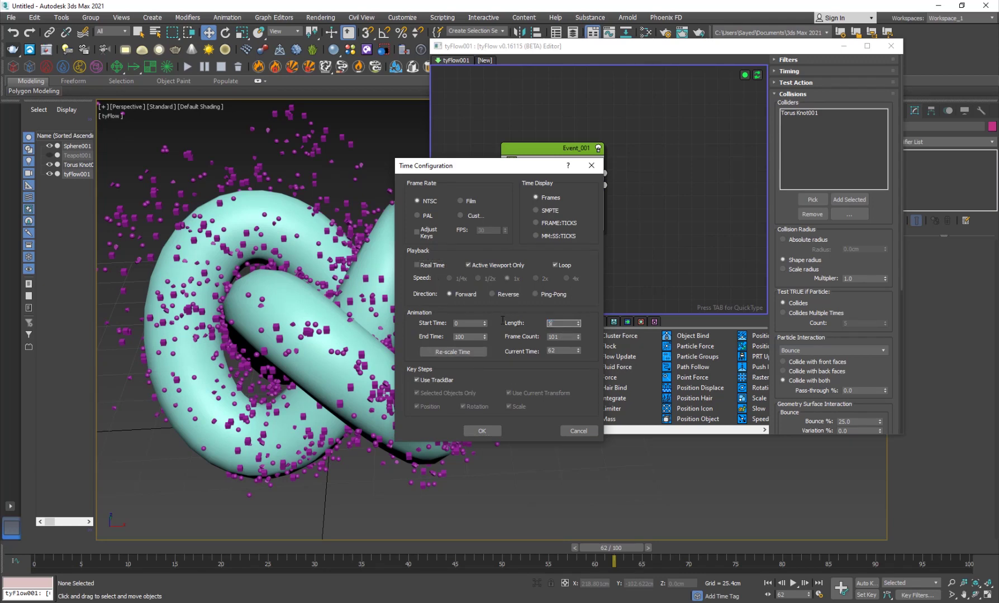
key(Return)
click(482, 430)
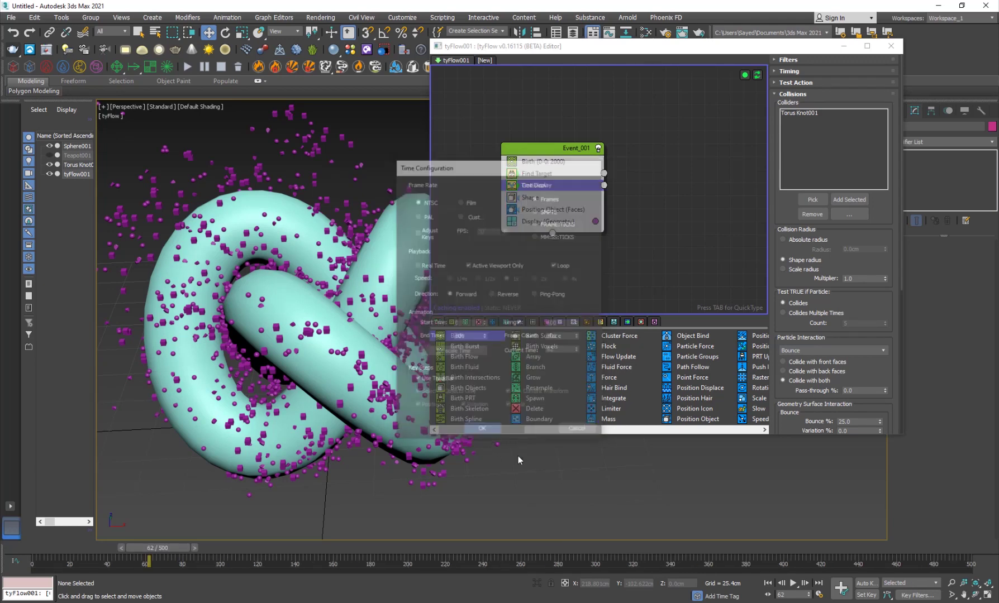
- Play the animation to frame 103 and inspect up close how the particles settle on the torus knot's surface
key(/)
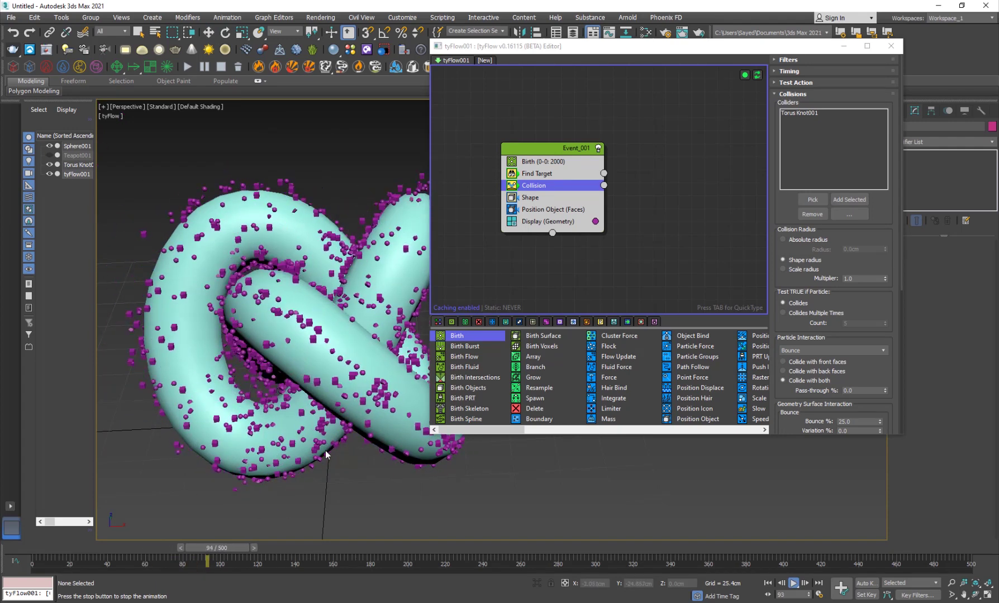
key(/)
scroll(328, 455, down, 4)
alt+middle_drag(290, 442, 353, 401)
scroll(344, 394, up, 4)
scroll(311, 406, down, 2)
click(531, 301)
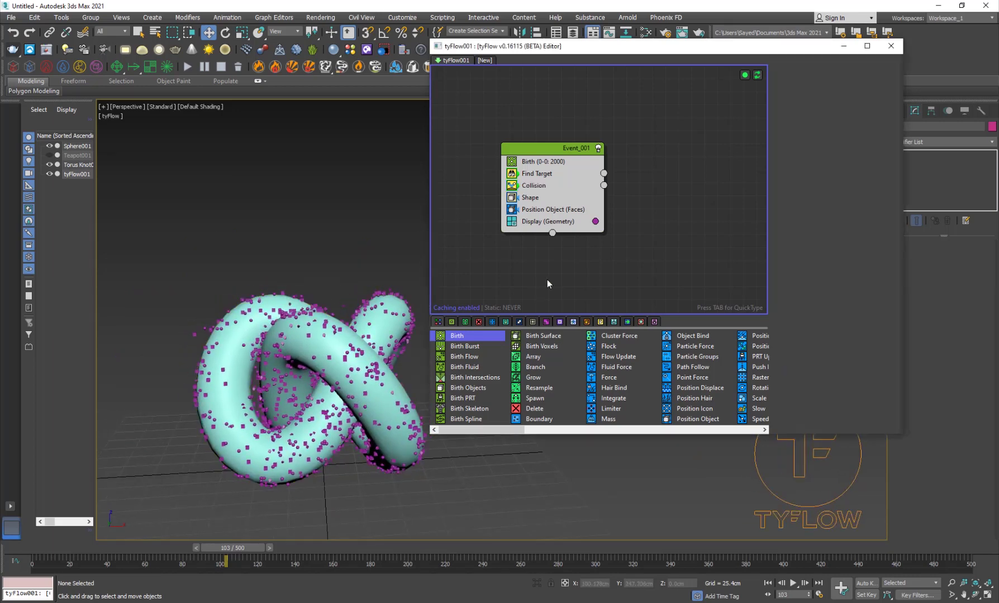
scroll(352, 355, up, 5)
scroll(348, 359, down, 3)
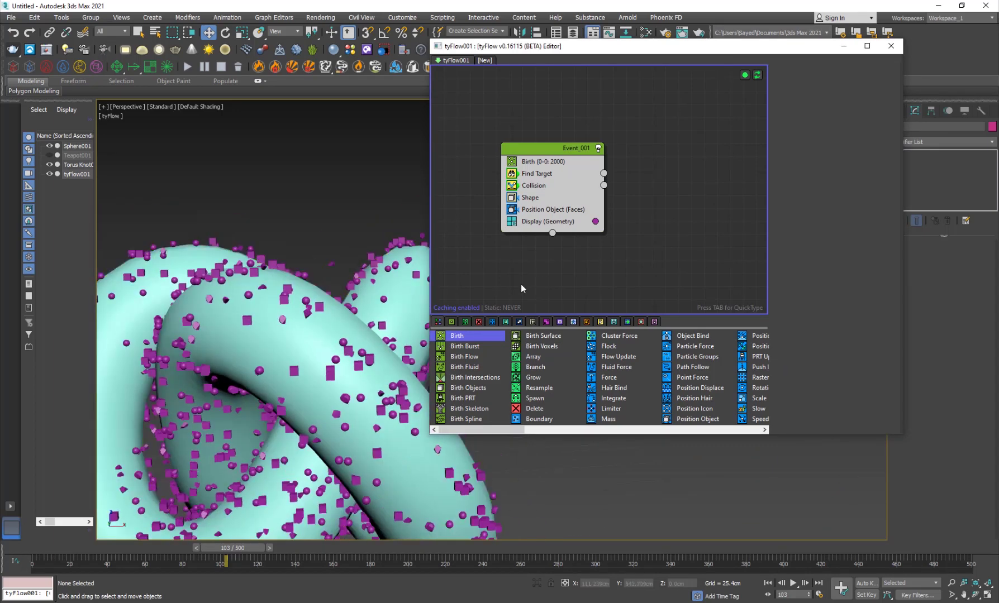
- Add a Particle Physics operator to the event, placed between Position Object and Display
middle_drag(516, 236, 523, 225)
click(560, 139)
key(Tab)
text(partic)
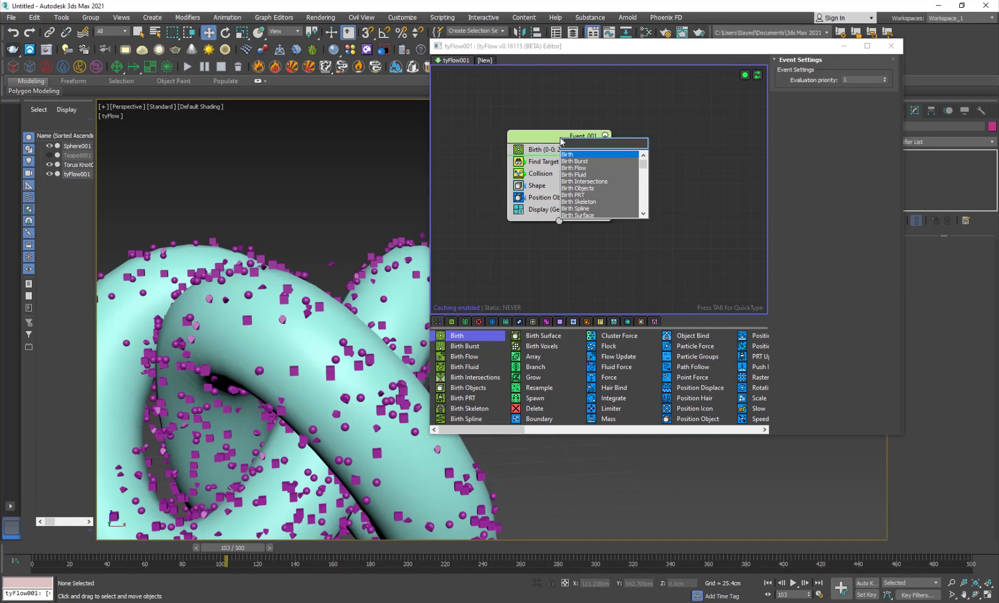
key(Down)
key(Down)
key(Down)
key(Down)
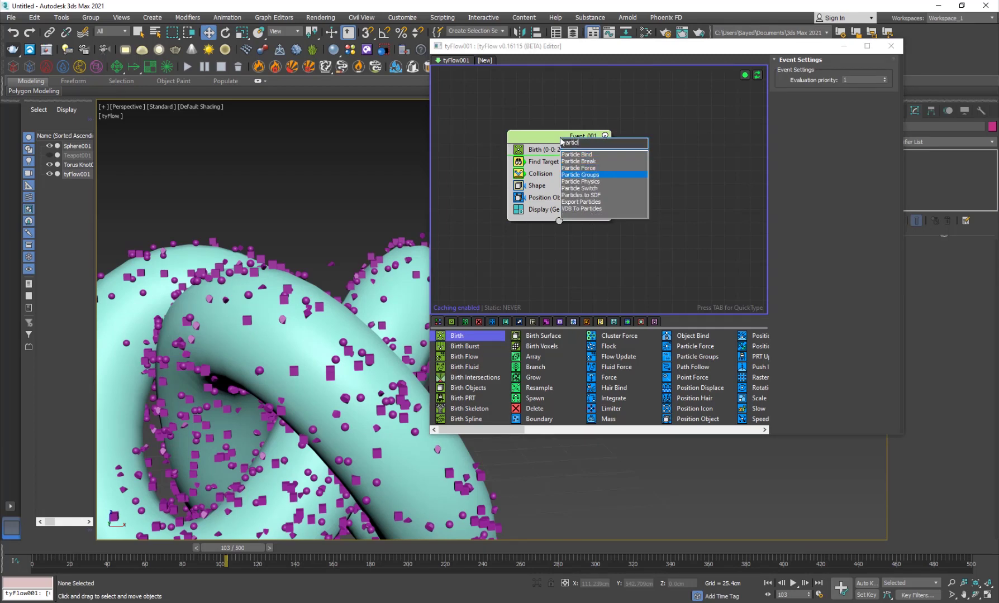
key(Return)
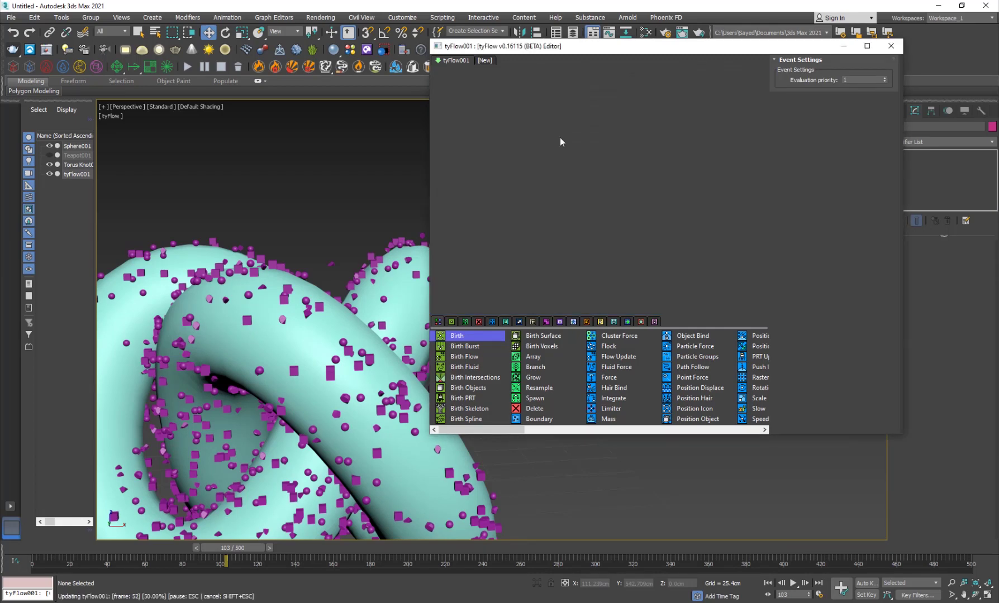
drag(580, 161, 545, 245)
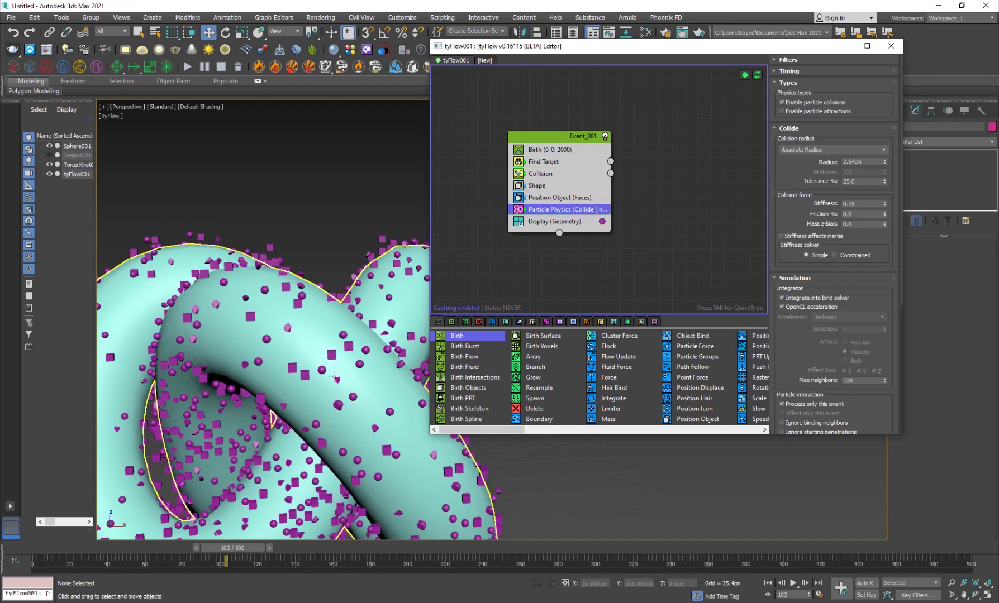
- Set the Particle Physics collision radius type to Shape Radius
alt+middle_drag(334, 377, 328, 314)
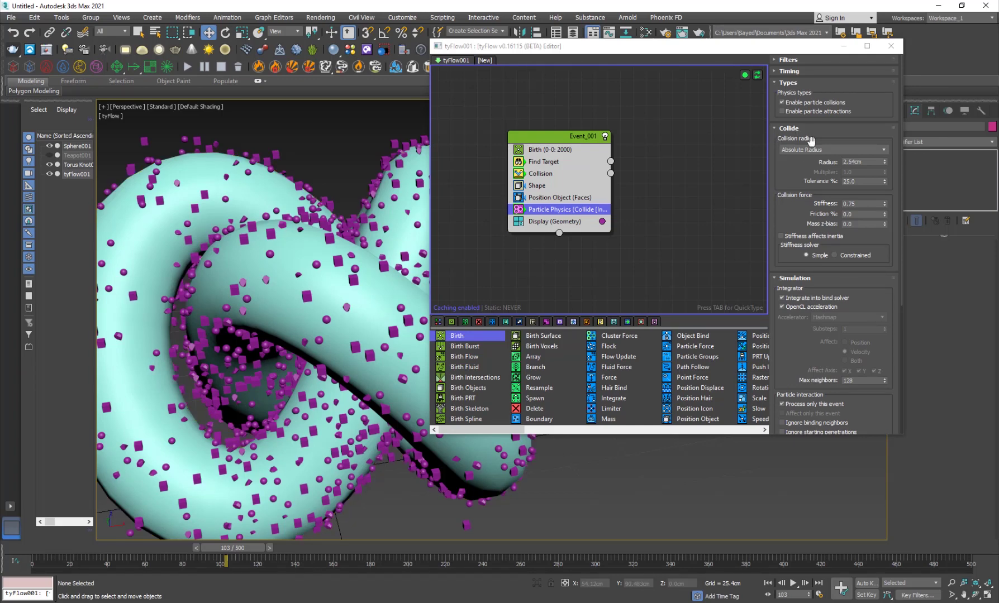
click(810, 151)
click(805, 169)
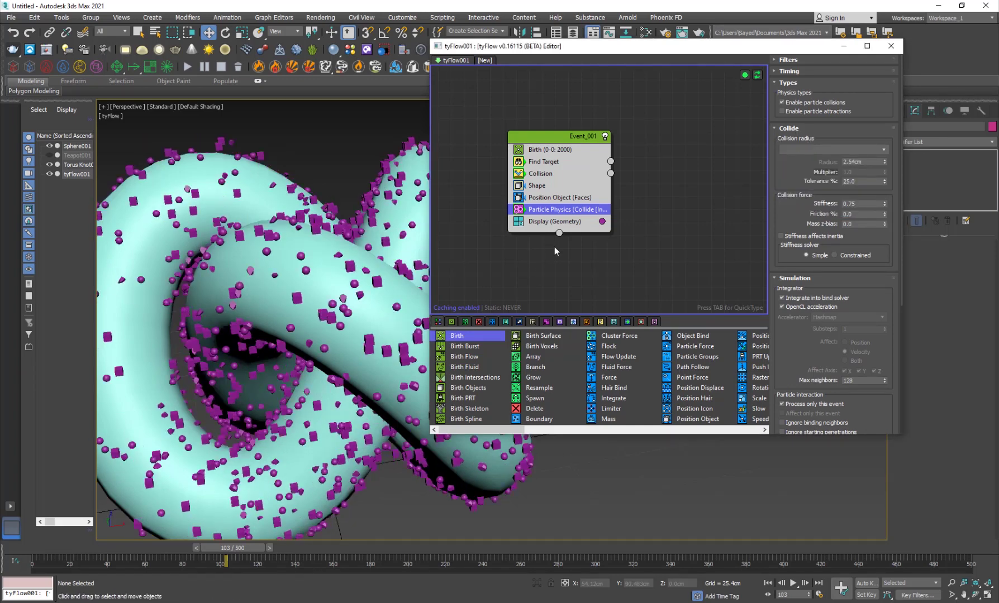
- Inspect the overlapping cubes on the torus knot up close and turn on drawing of the Particle Physics collision shapes
alt+middle_drag(258, 375, 322, 326)
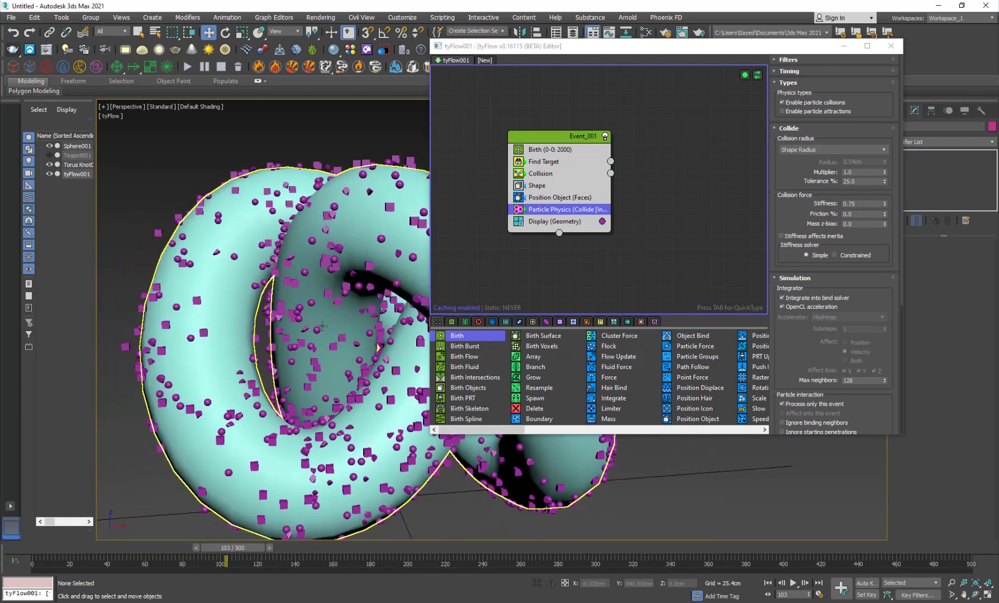
scroll(322, 326, up, 5)
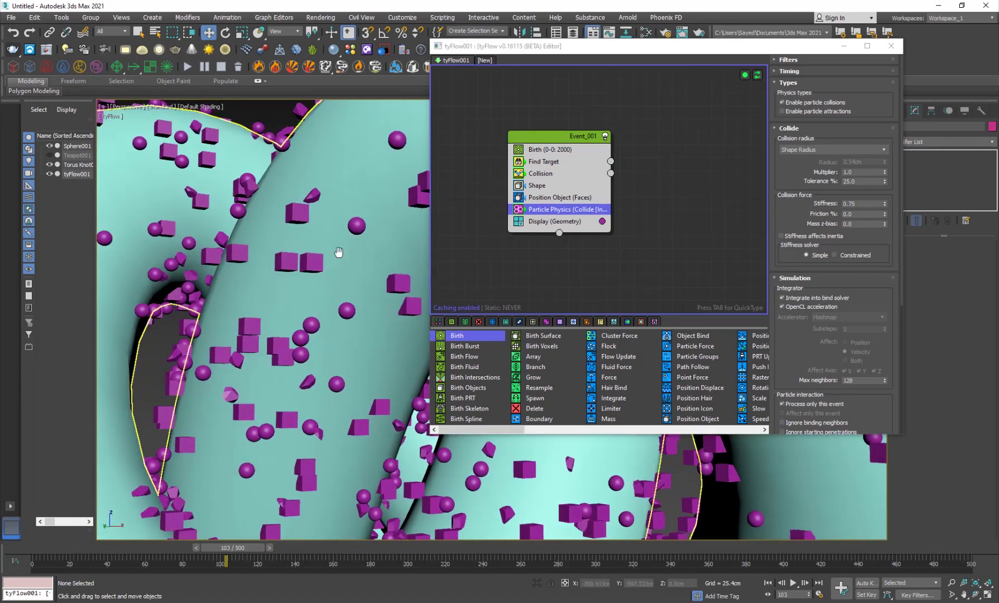
middle_drag(339, 252, 327, 251)
scroll(315, 248, up, 5)
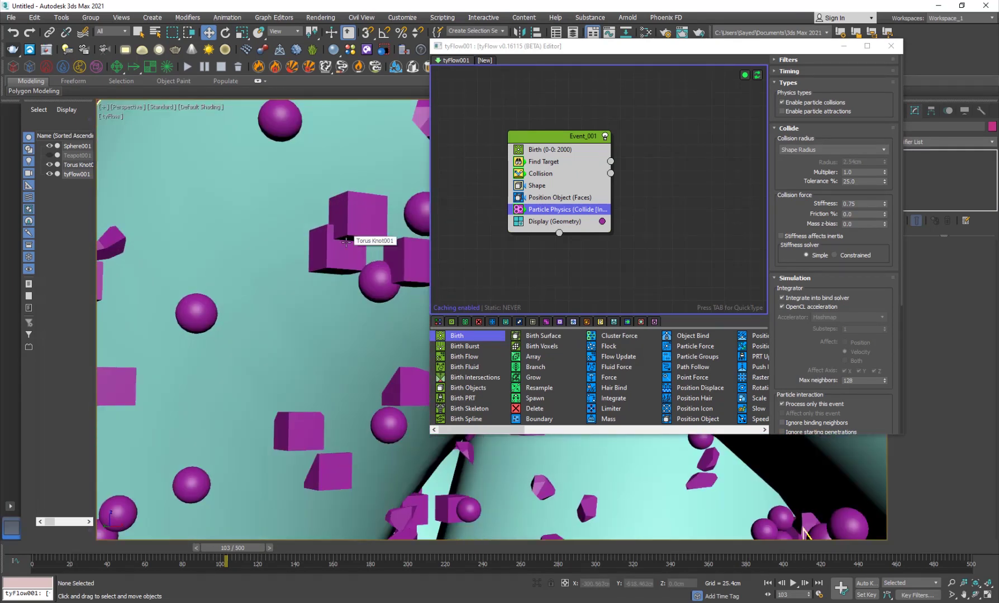
scroll(791, 195, down, 5)
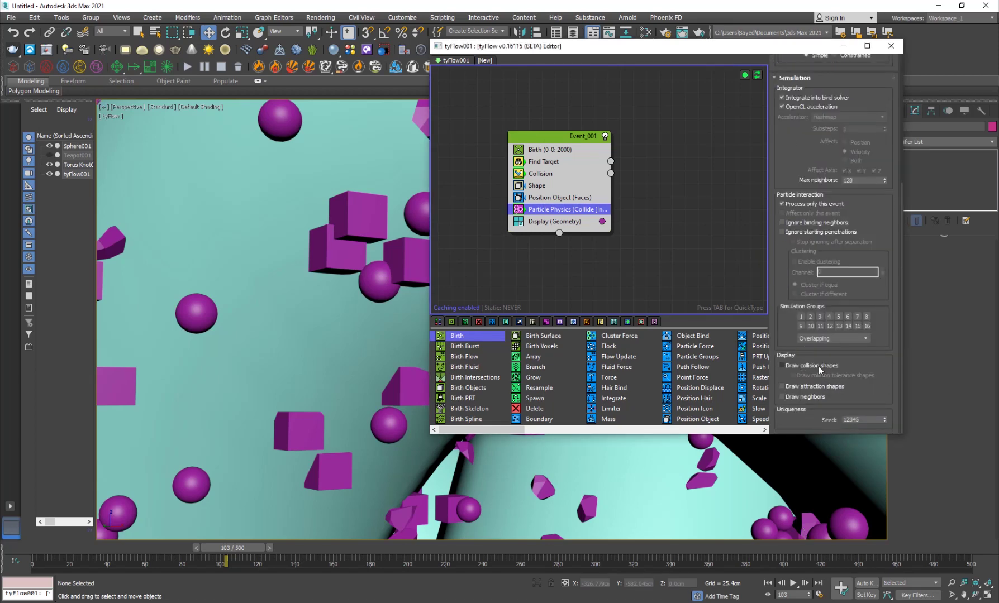
click(819, 367)
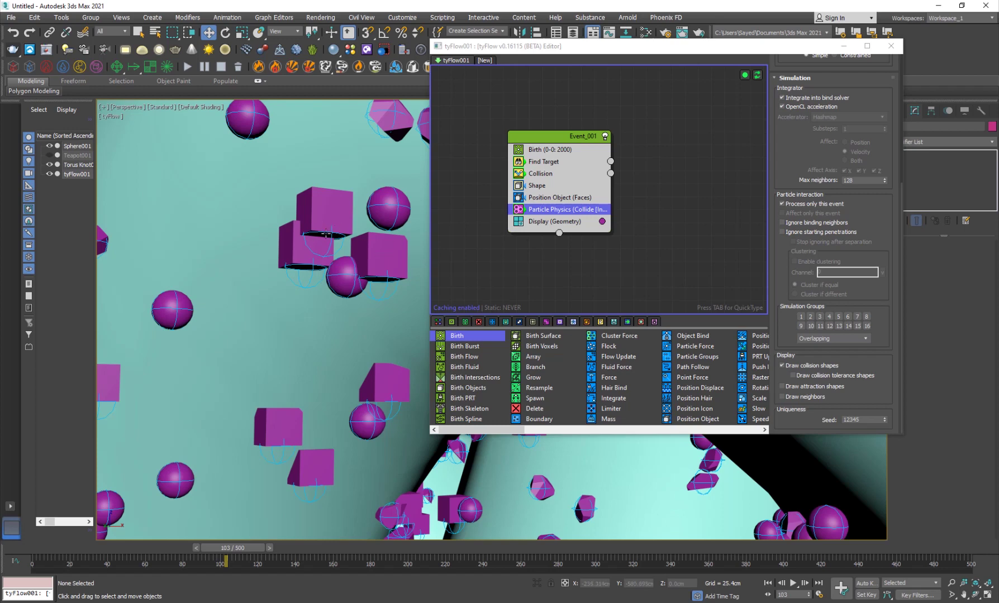
- Inspect the collision shapes around the particles on the torus knot up close and play the animation to frame 126
scroll(334, 241, down, 5)
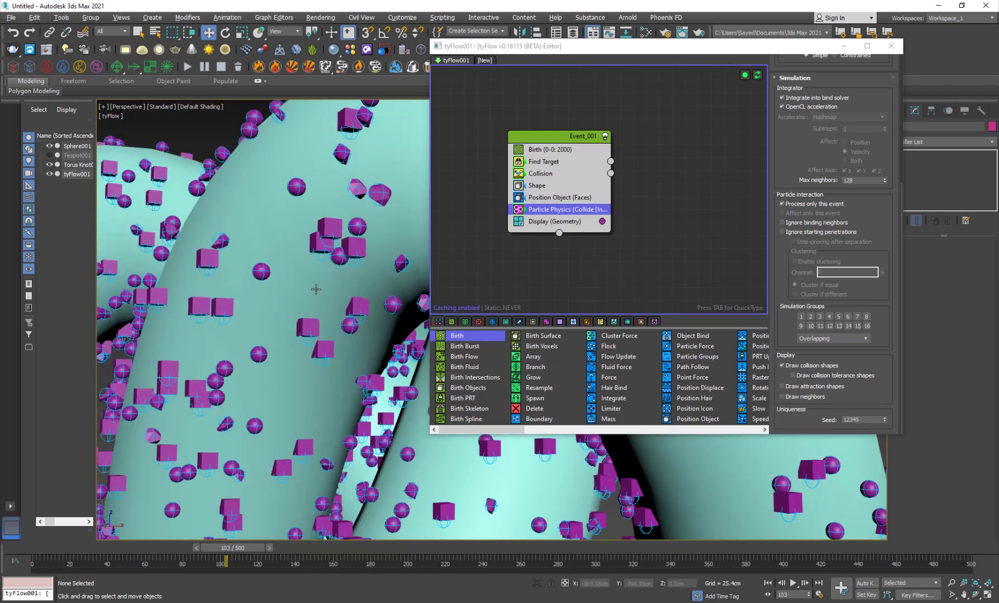
alt+middle_drag(315, 290, 319, 305)
scroll(332, 317, up, 6)
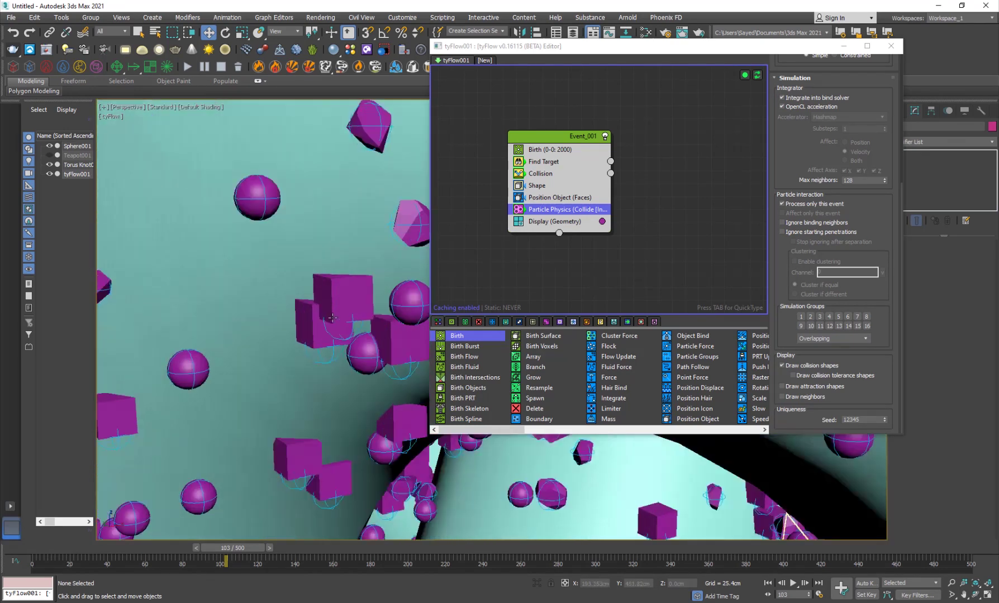
scroll(337, 289, down, 8)
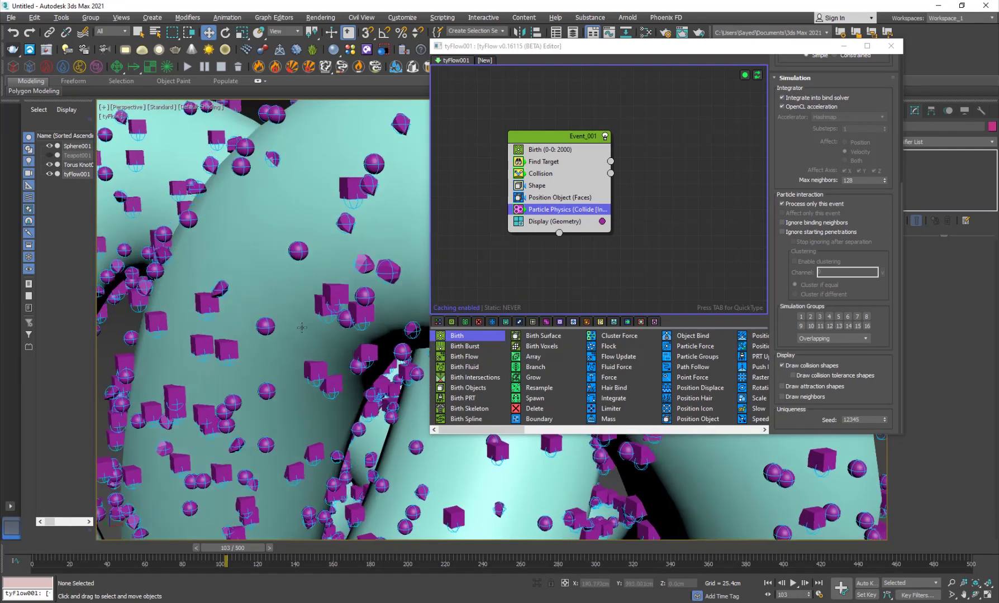
alt+middle_drag(298, 361, 313, 356)
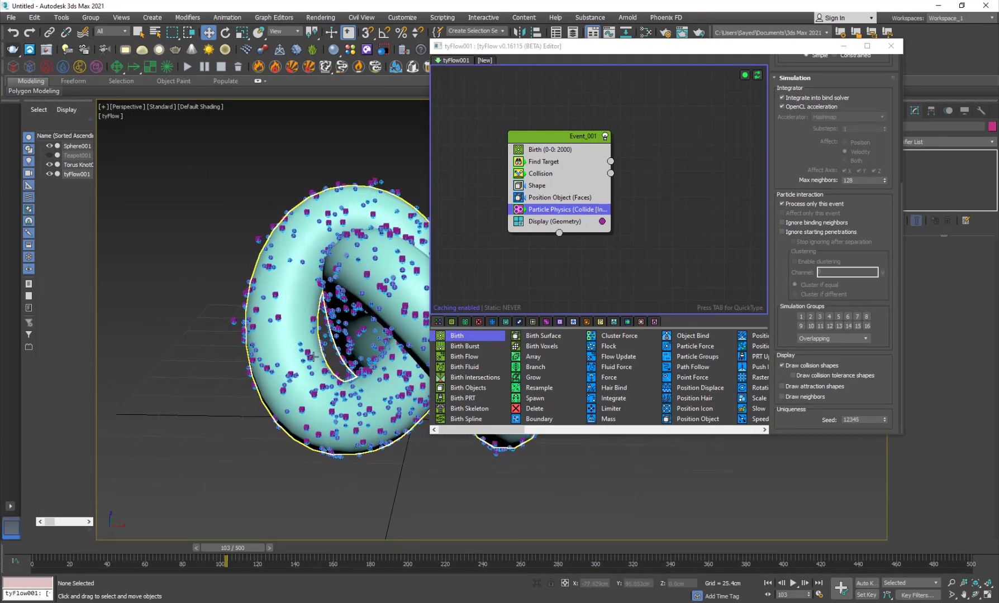
key(slash)
key(/)
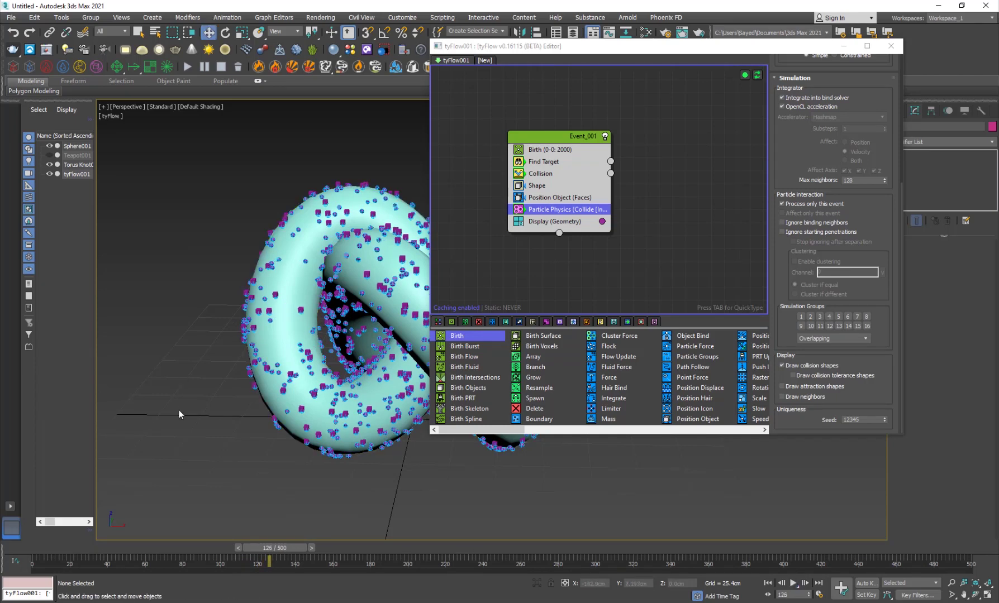
- Play the animation to frame 164 and inspect the overlapping cubes up close against their collision shapes
scroll(251, 374, up, 6)
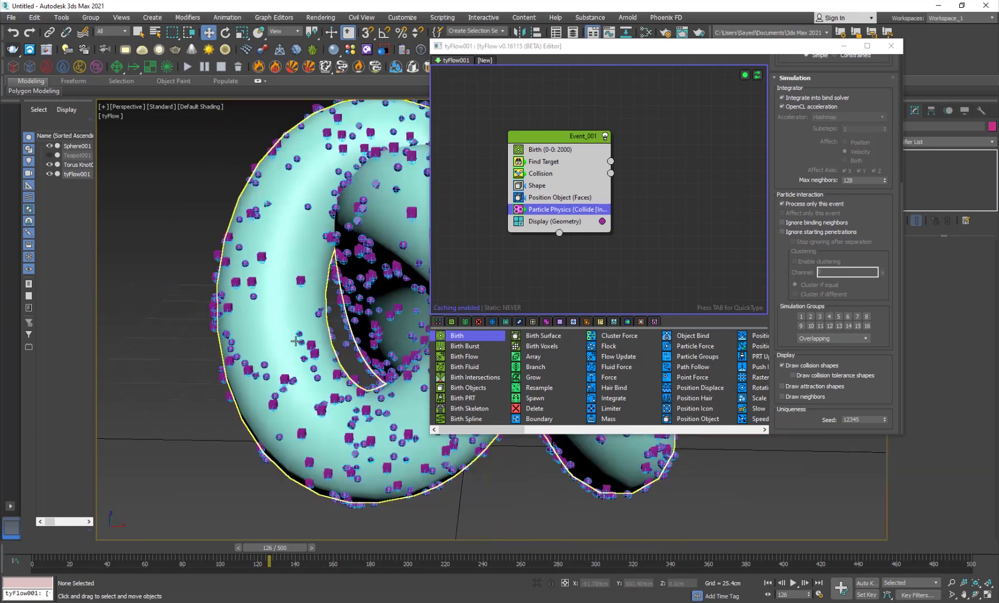
alt+middle_drag(295, 357, 300, 355)
key(/)
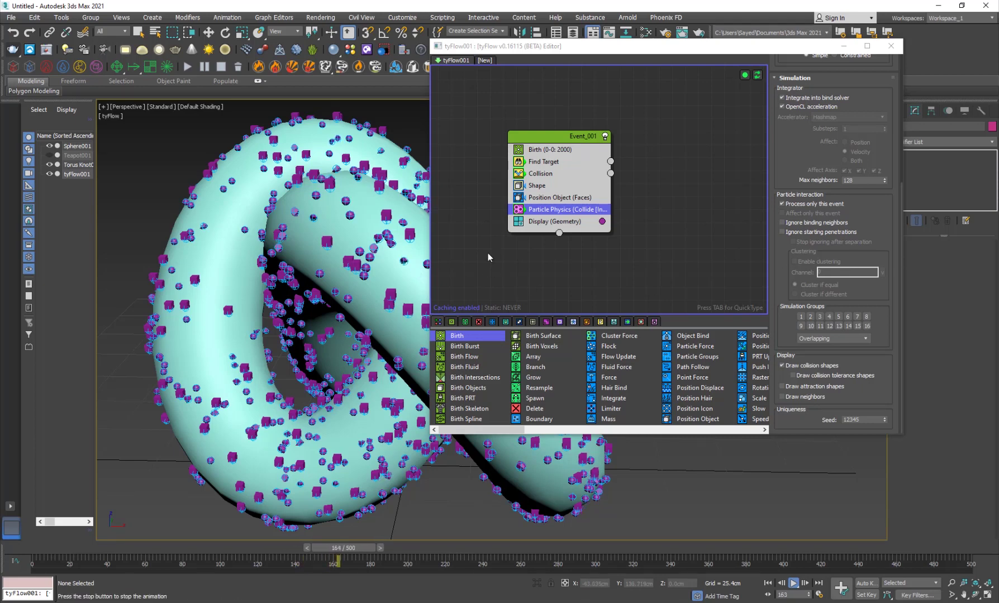
key(w)
scroll(345, 249, up, 8)
scroll(344, 248, up, 10)
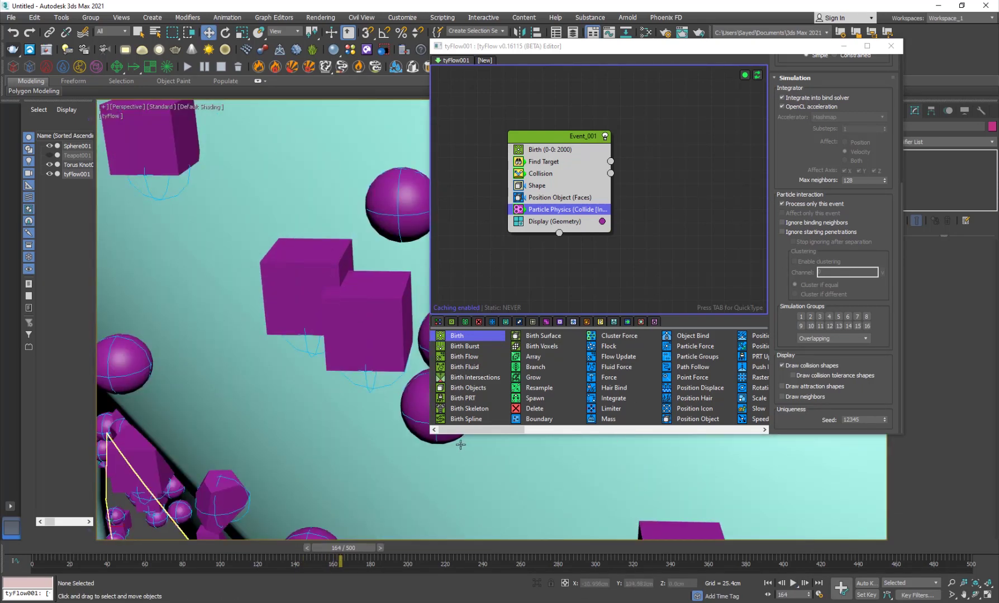
- Find the PhysX Shape operator among the available operators and view its description
drag(469, 430, 613, 430)
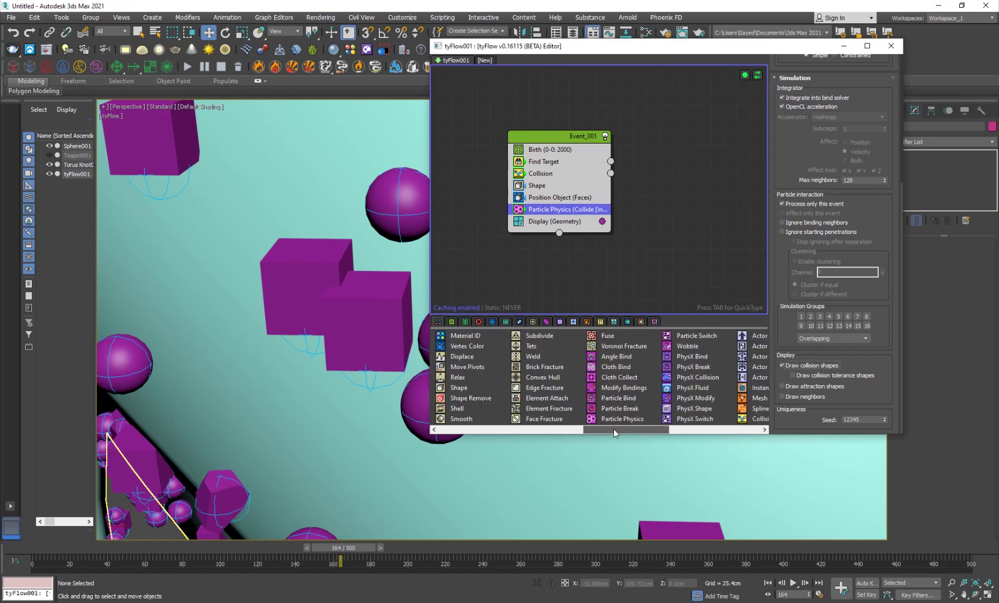
click(704, 410)
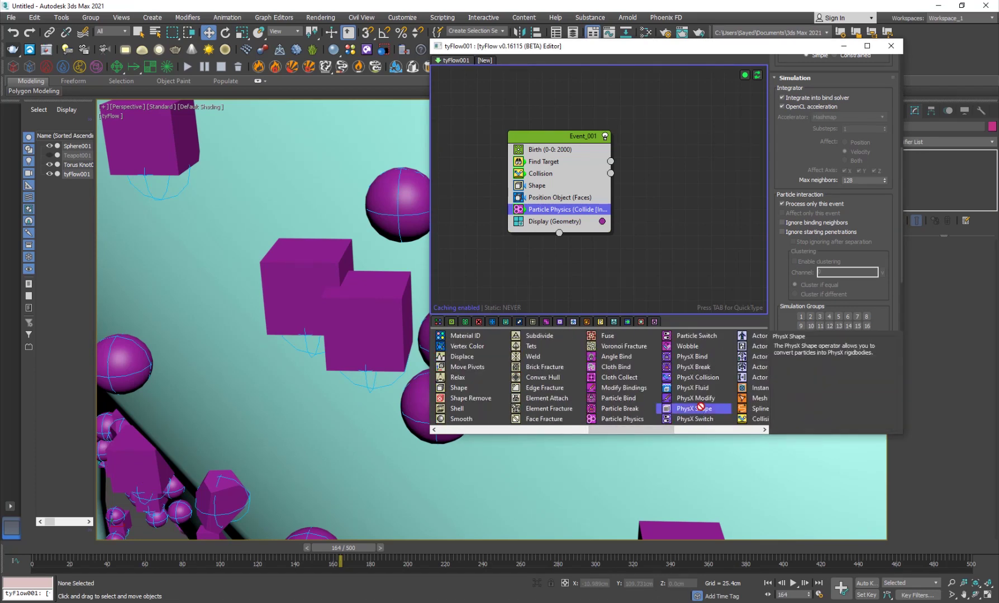
scroll(353, 338, down, 5)
- Turn off drawing of the collision shapes for the Particle Physics operator
click(550, 255)
click(557, 212)
click(558, 211)
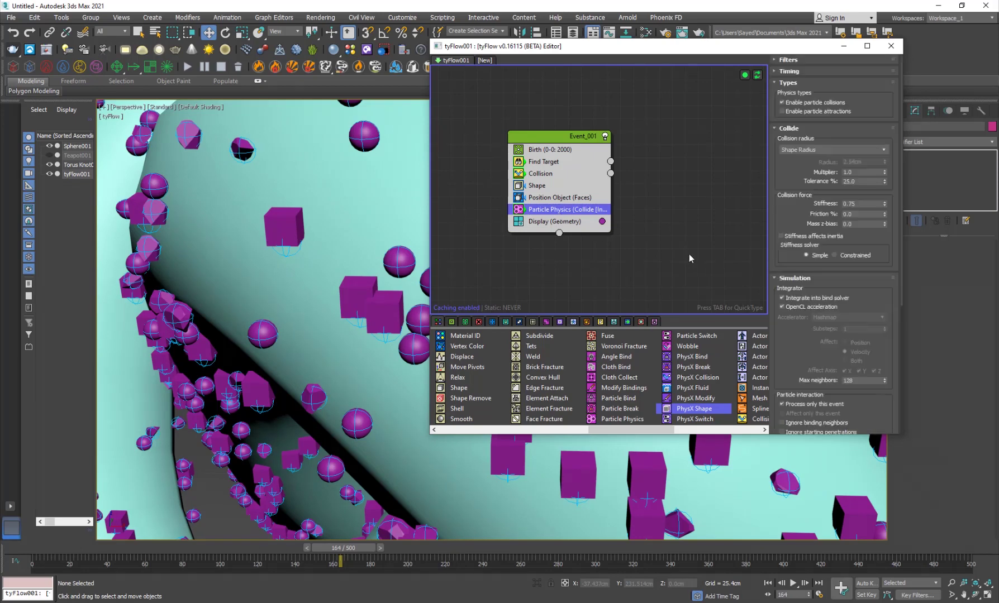
scroll(809, 335, down, 5)
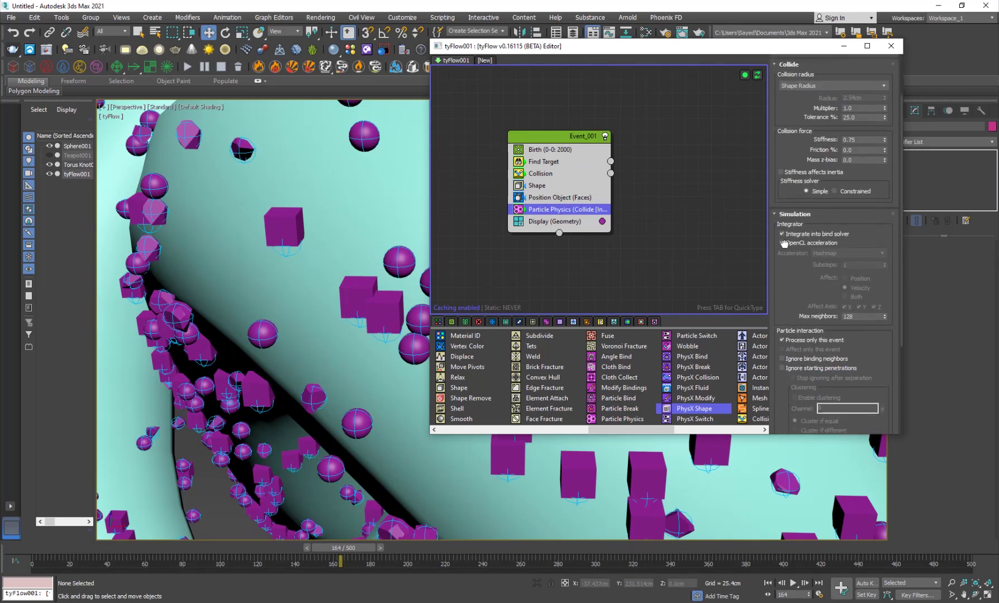
click(811, 374)
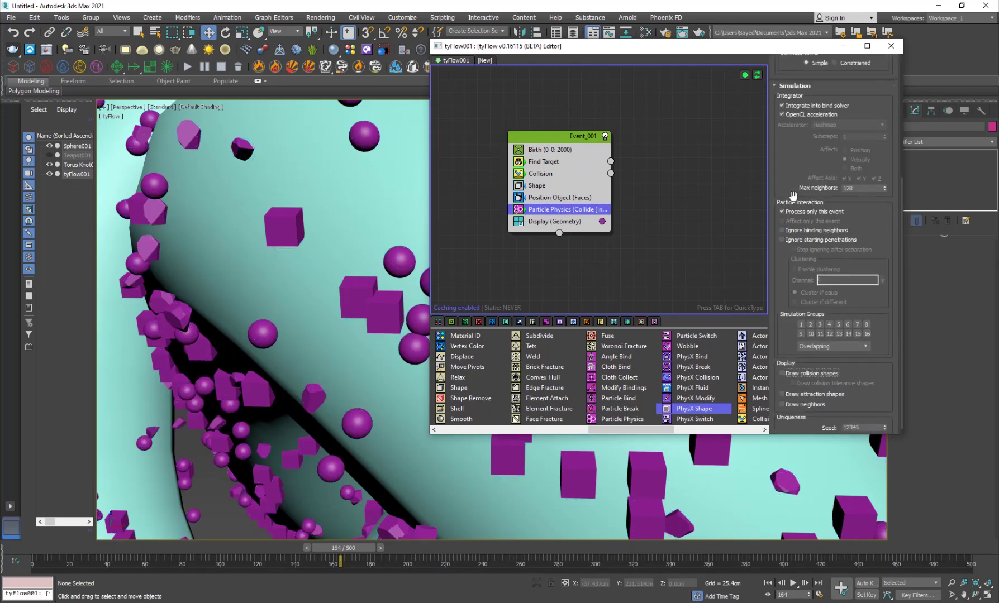
- Turn off Process only this event in the Particle Physics operator's particle interaction settings
scroll(793, 177, up, 2)
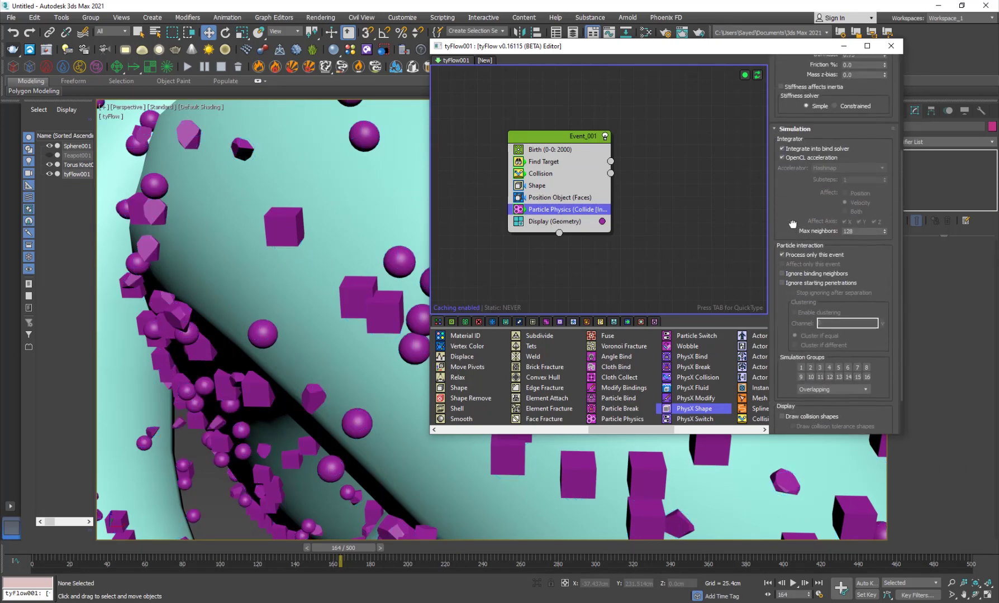
click(815, 262)
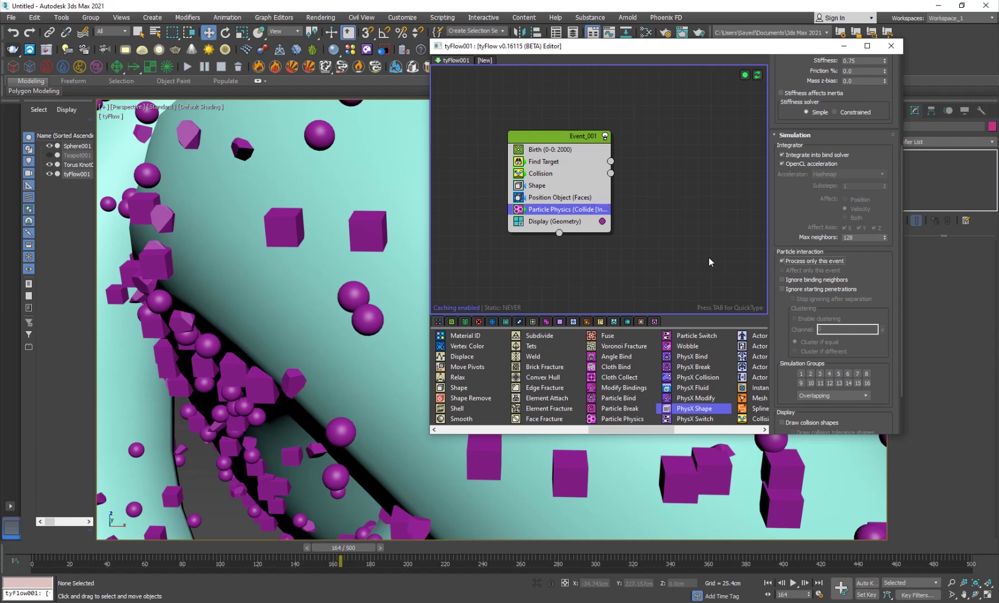
click(782, 261)
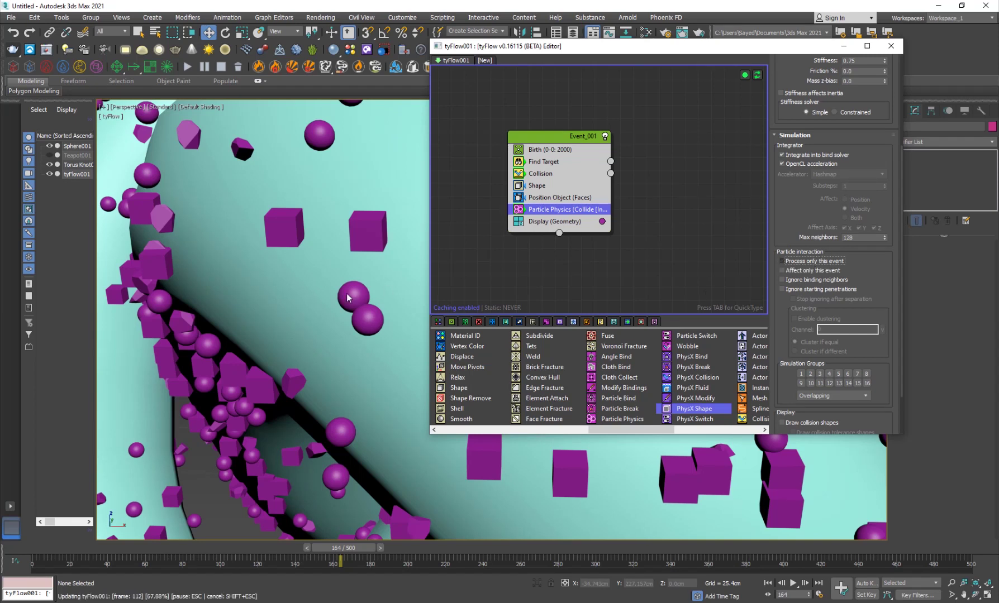
- Play the animation to frame 199, then replay from an earlier frame to 136 to check the particles on the torus knot
scroll(221, 308, down, 8)
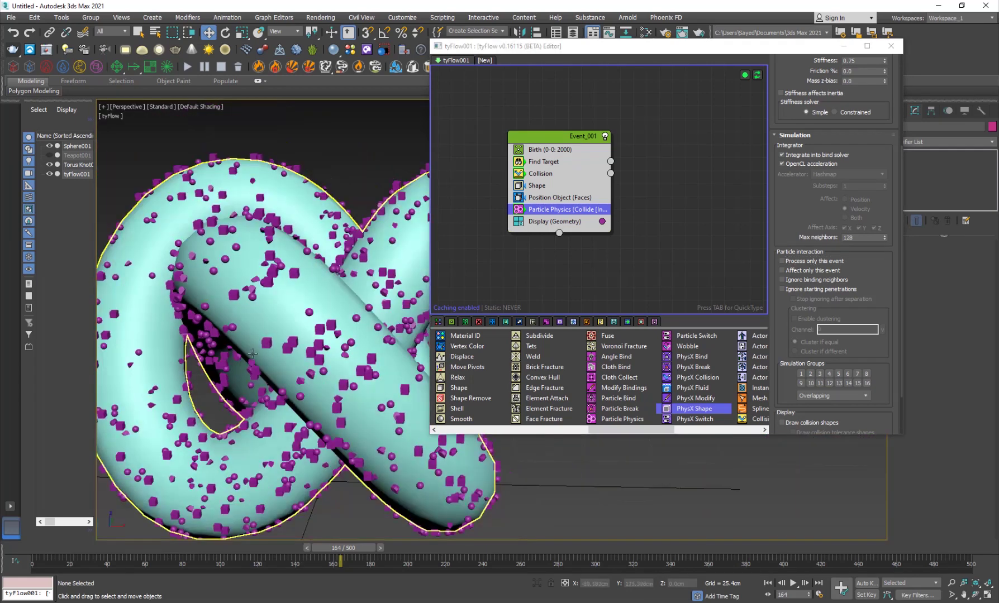
middle_drag(223, 311, 283, 312)
scroll(284, 311, down, 3)
scroll(279, 314, up, 1)
key(slash)
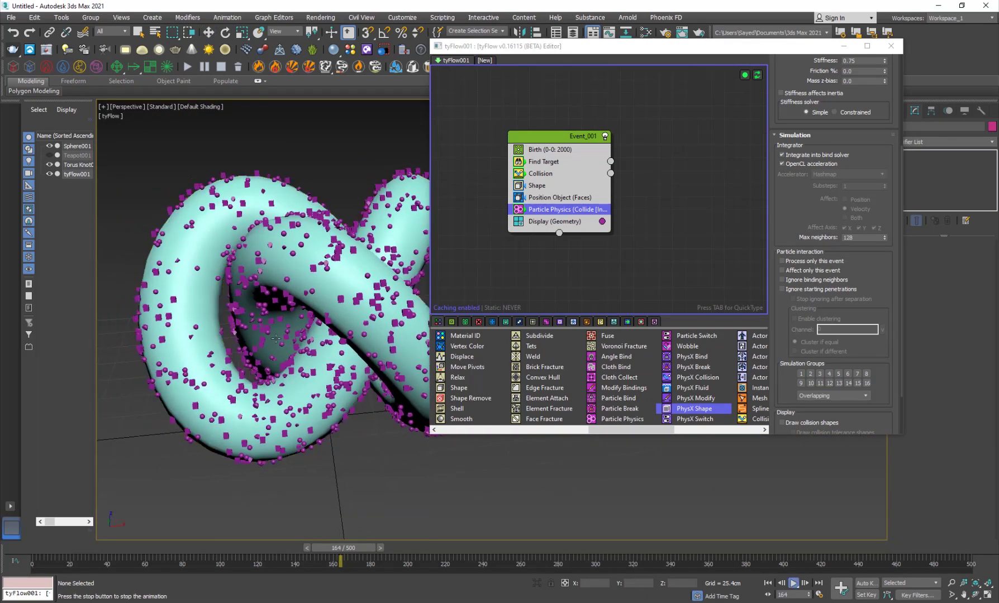
key(slash)
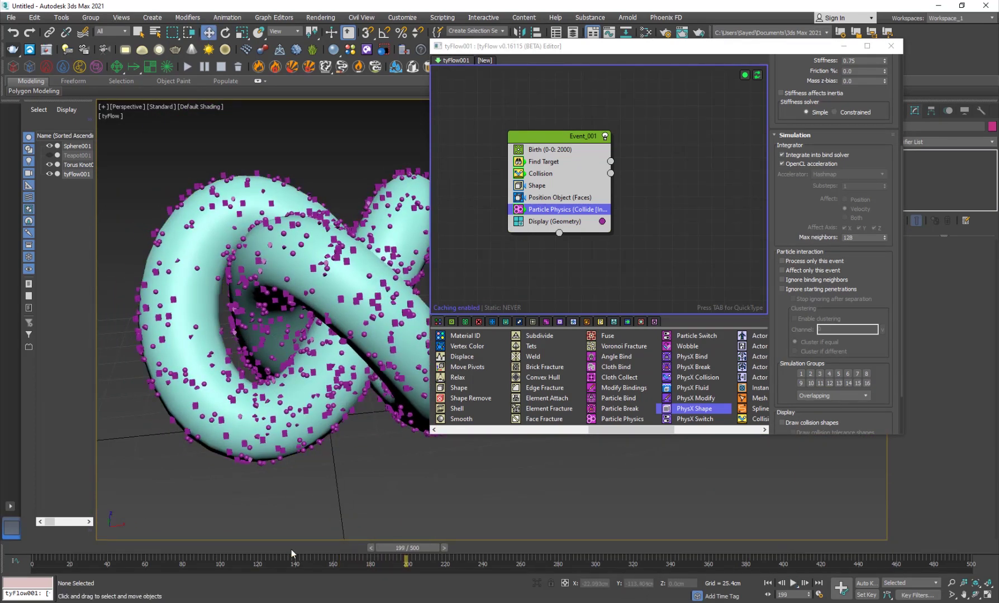
drag(291, 550, 223, 555)
key(slash)
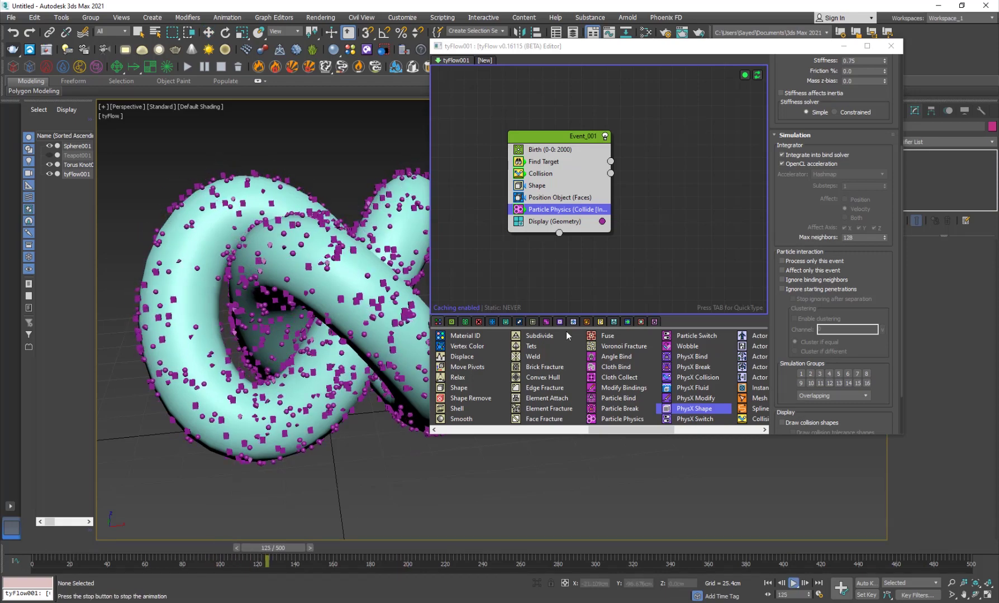
key(/)
key(w)
mouse_move(319, 388)
alt+middle_down()
mouse_move(329, 395)
mouse_move(328, 429)
mouse_move(328, 386)
alt+middle_up()
- Set the Birth operator's total particle count to 6000
click(570, 150)
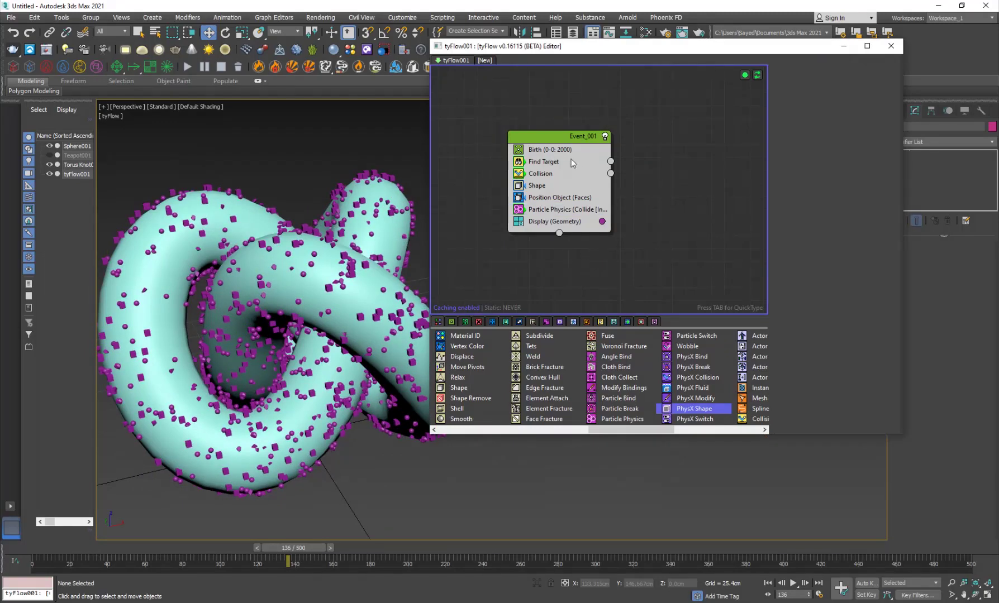
text(6000)
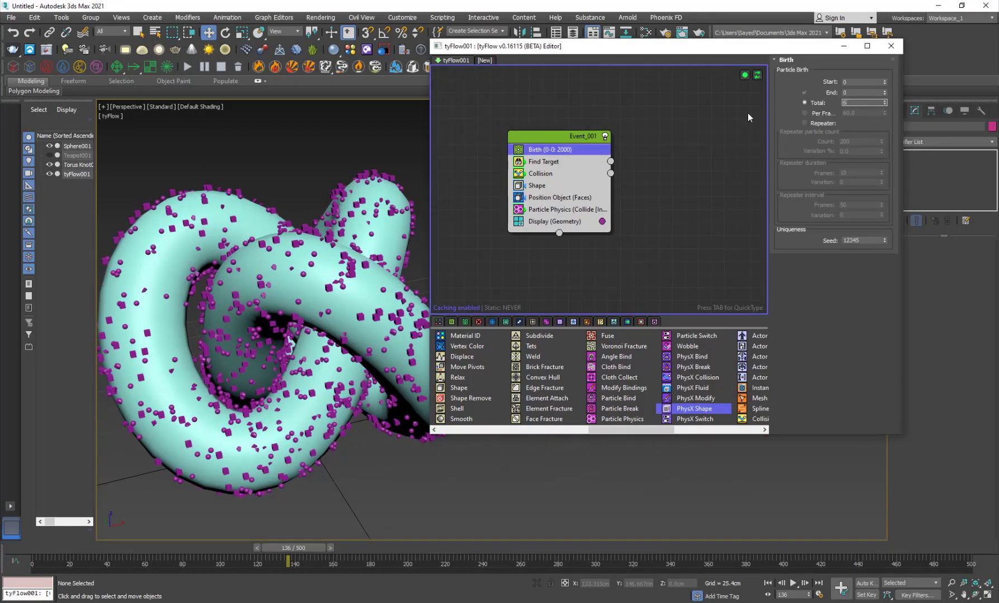
key(Return)
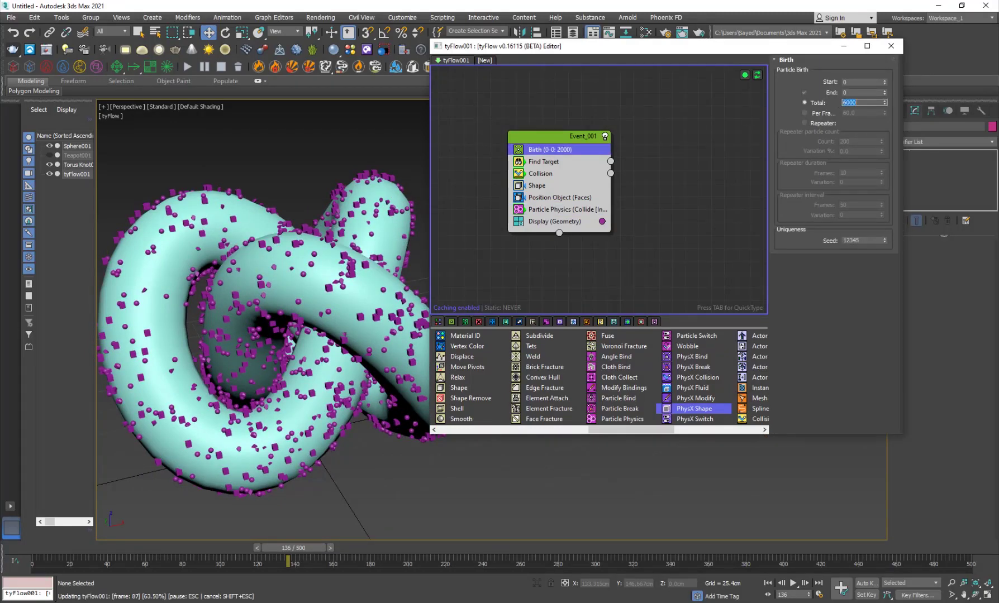
alt+middle_drag(254, 232, 279, 397)
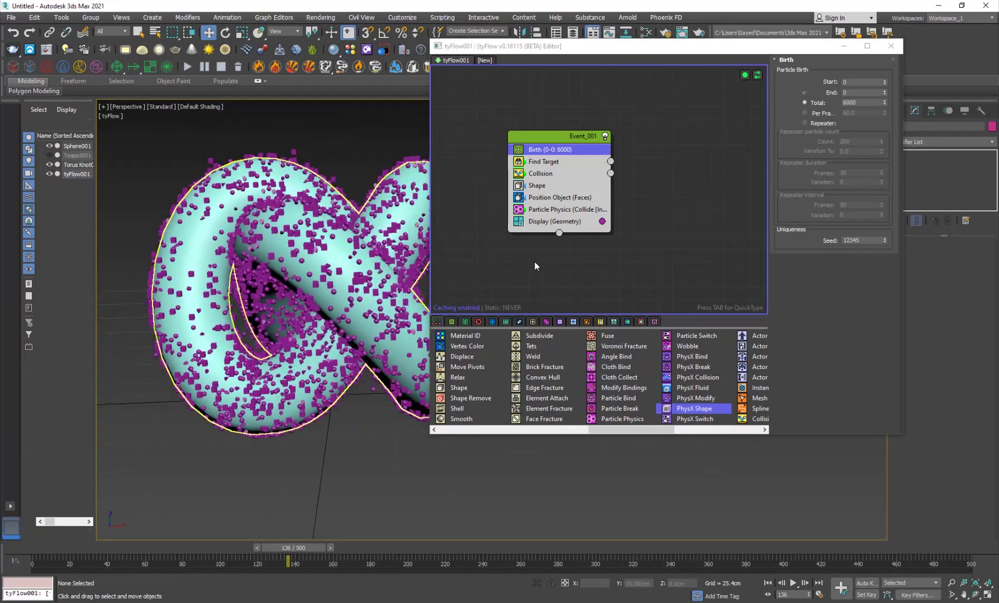
- Set the Collision operator's pass-through percentage to 100
drag(710, 48, 678, 70)
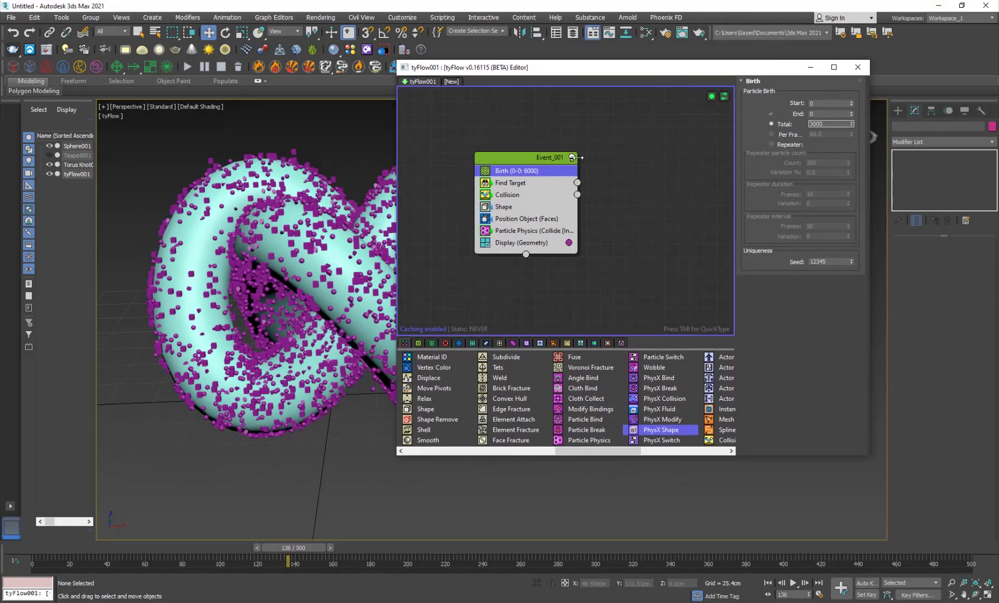
click(520, 187)
click(538, 196)
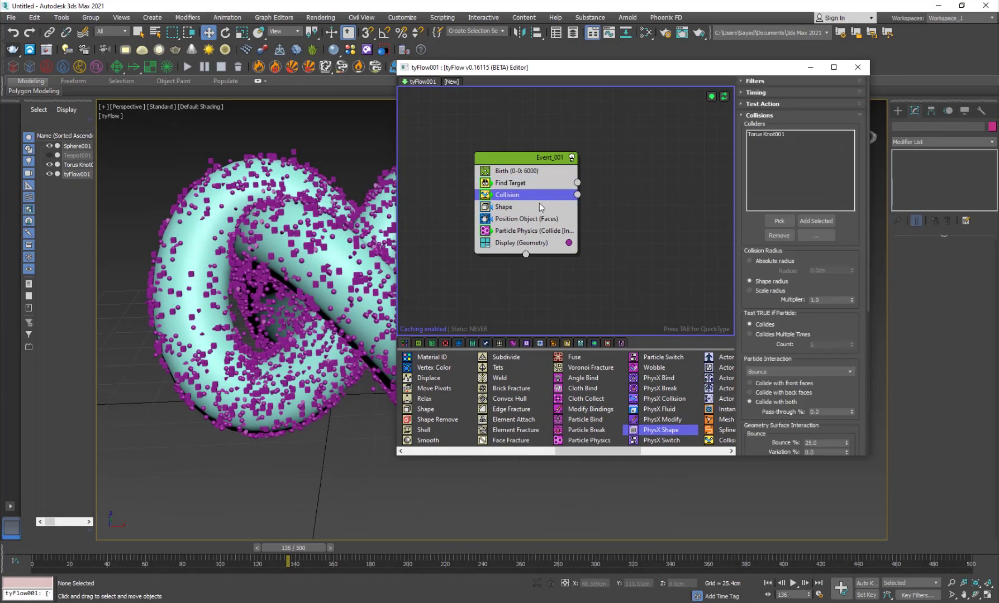
scroll(769, 348, down, 5)
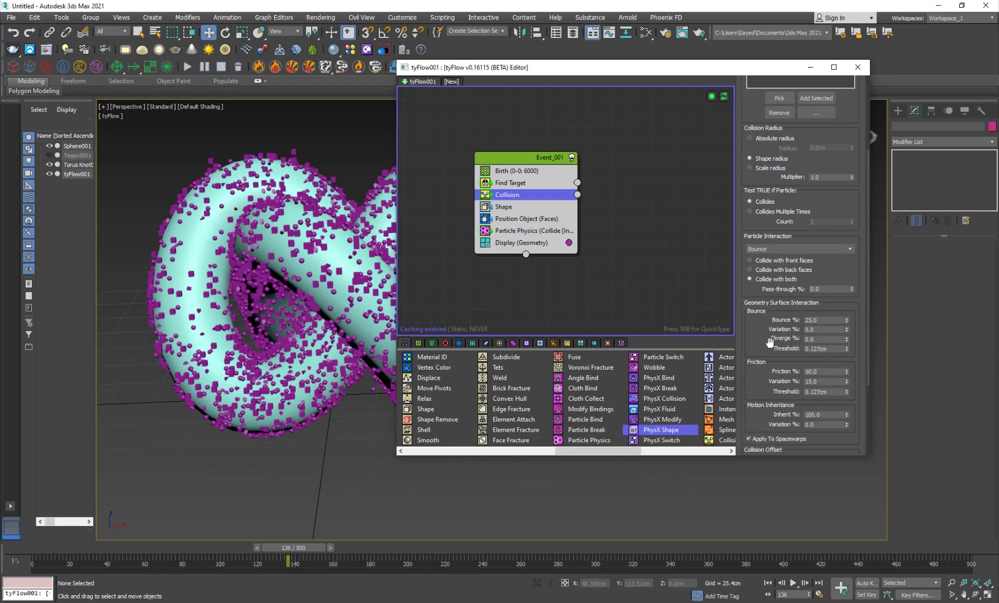
scroll(762, 326, down, 1)
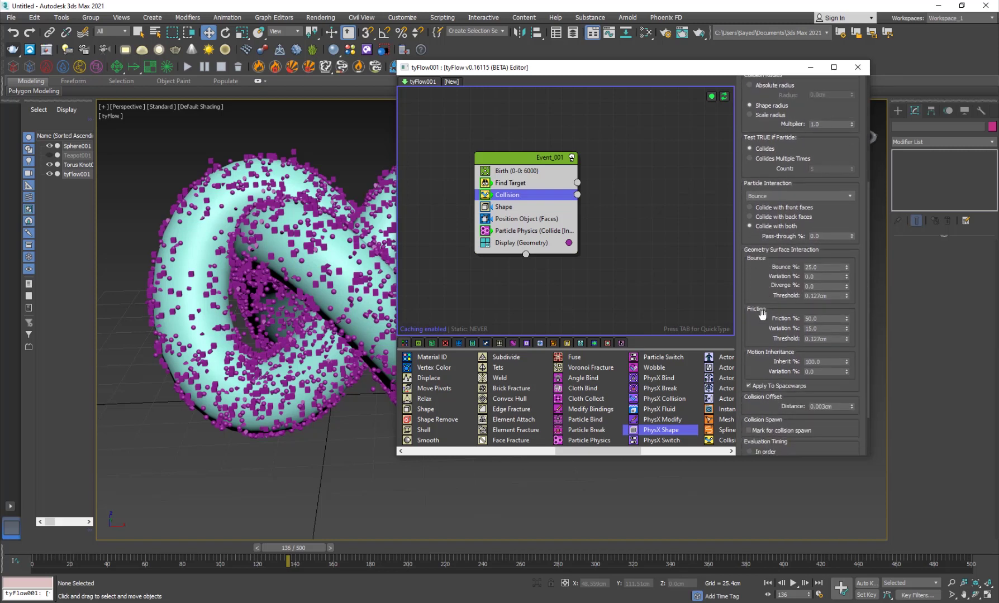
scroll(758, 327, up, 2)
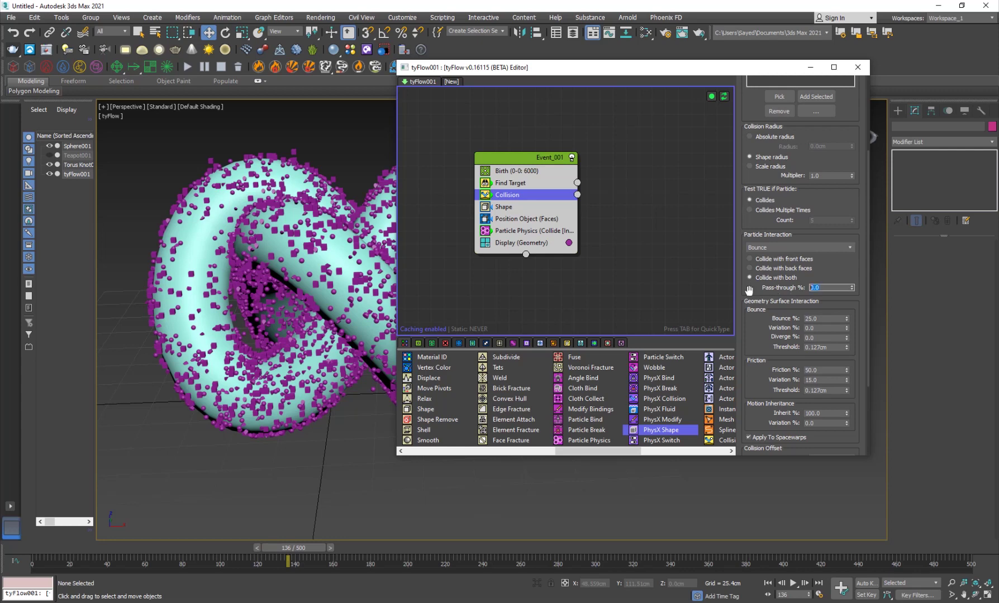
key(Return)
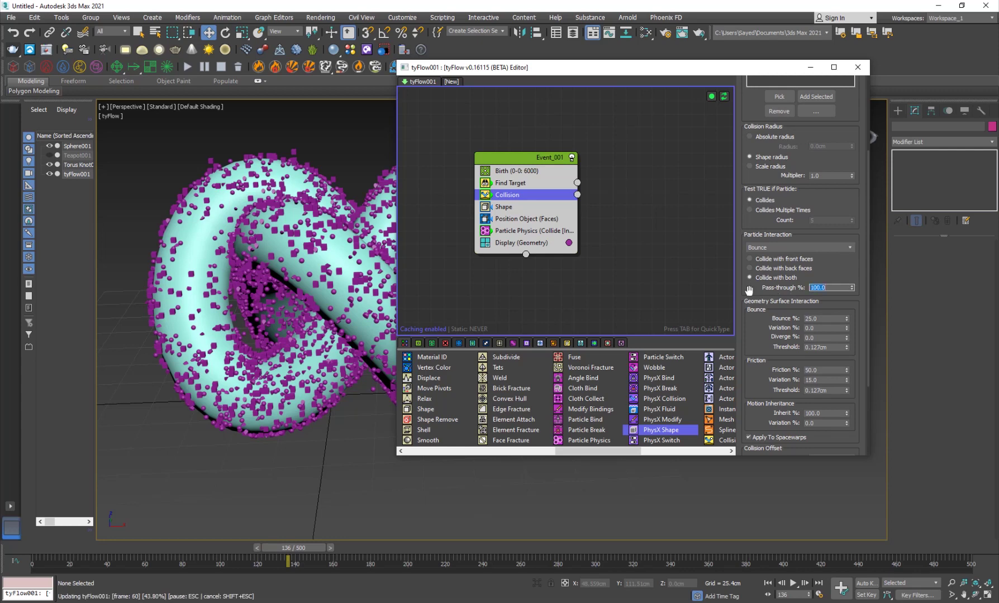
- Check the particle coverage from several angles and hide the torus knot so only the particles remain in view
alt+middle_drag(333, 296, 295, 263)
scroll(295, 262, down, 4)
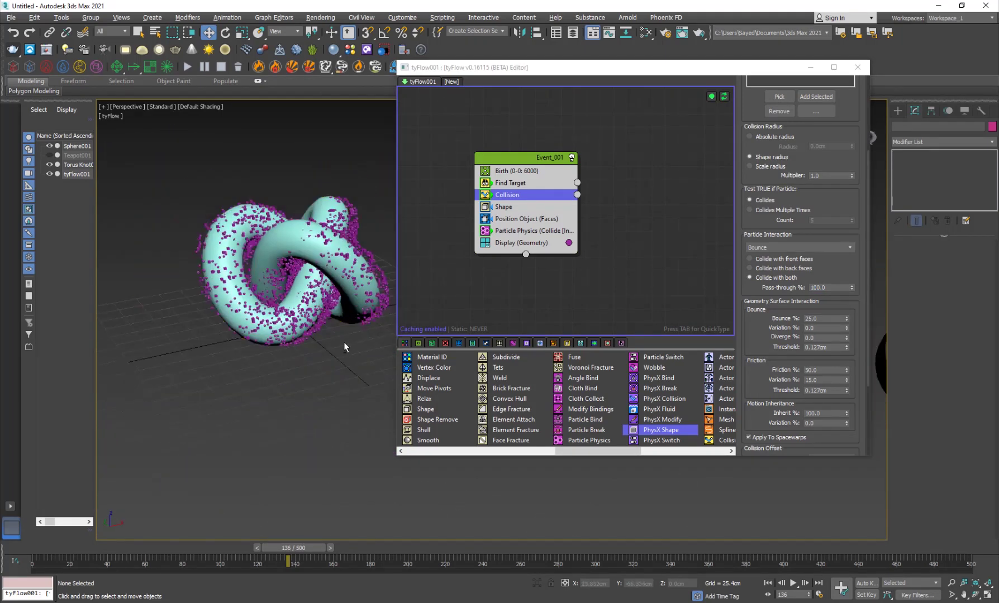
alt+middle_drag(344, 343, 307, 317)
scroll(319, 318, up, 3)
scroll(308, 317, up, 3)
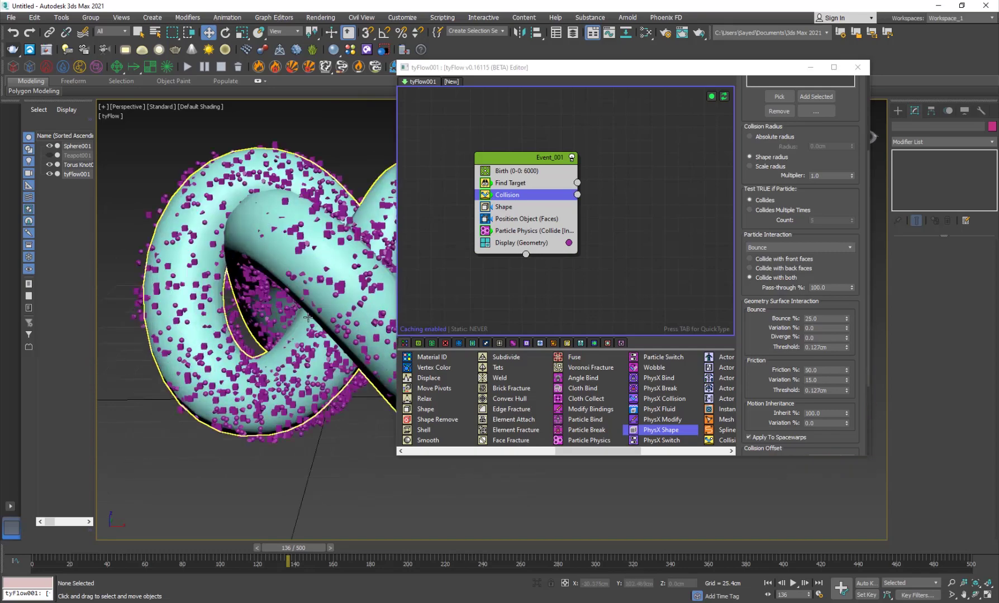
middle_drag(329, 362, 316, 454)
click(300, 289)
right_click(295, 284)
click(336, 251)
scroll(277, 340, down, 3)
- Scrub the animation to frame 181 and view the particle-formed torus knot from another angle
drag(205, 541, 376, 529)
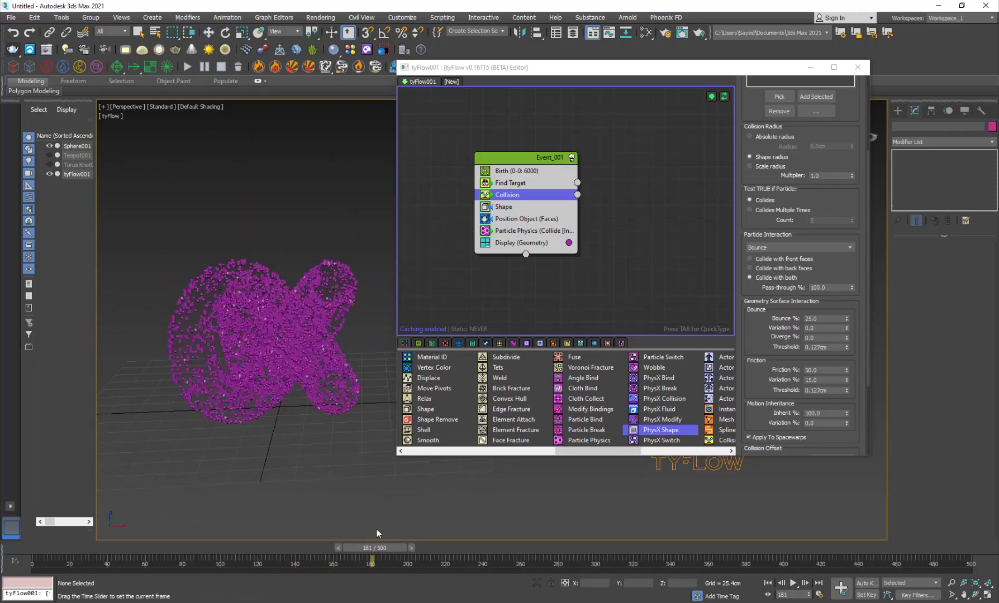
key(w)
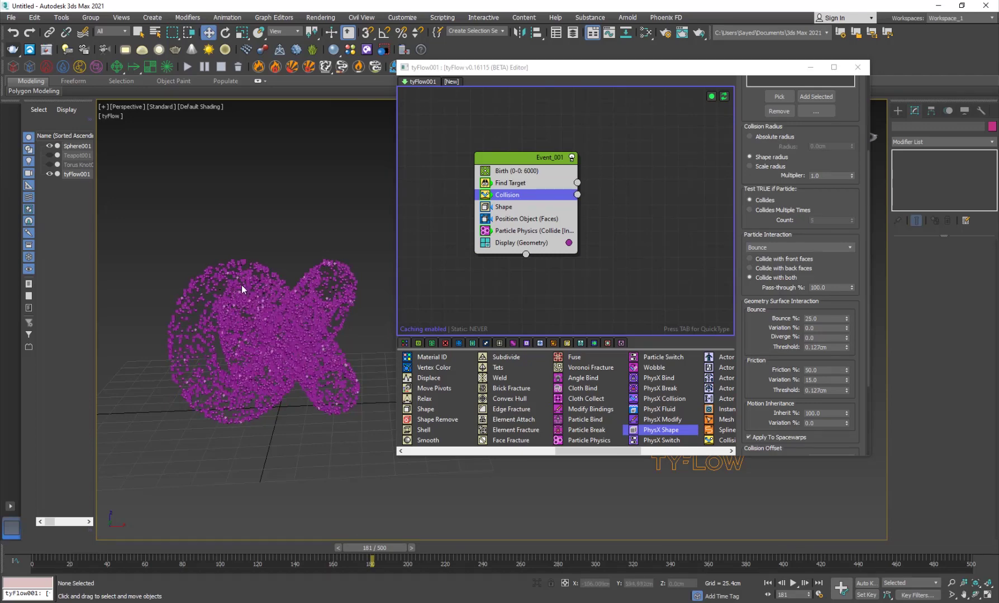
alt+middle_drag(242, 387, 273, 339)
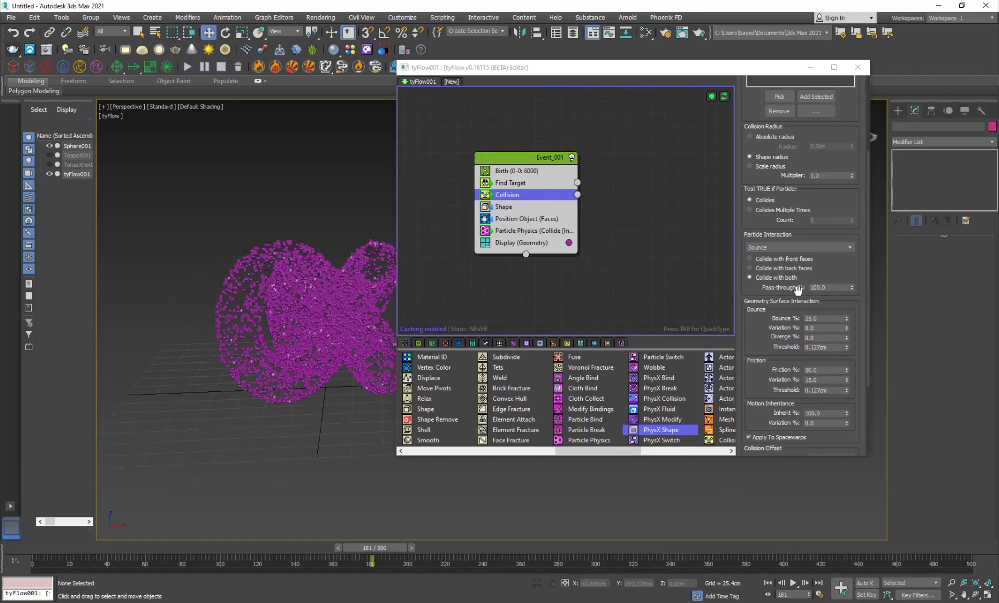
- Play the animation and scrub back to check how the particles settle into the torus knot shape
middle_drag(293, 385, 289, 405)
key(slash)
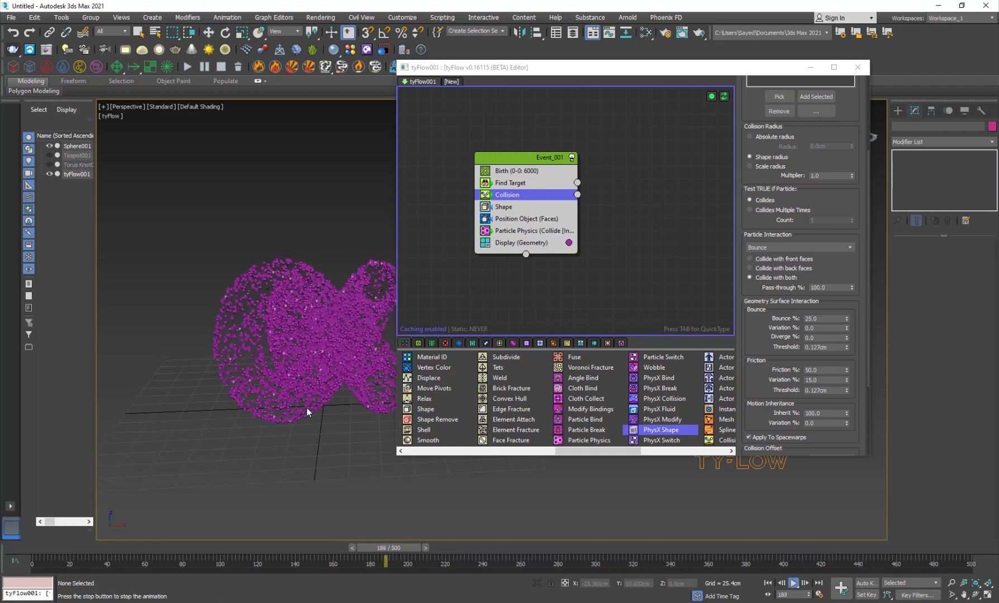
mouse_move(274, 553)
mouse_down()
mouse_move(168, 553)
mouse_move(282, 553)
mouse_up()
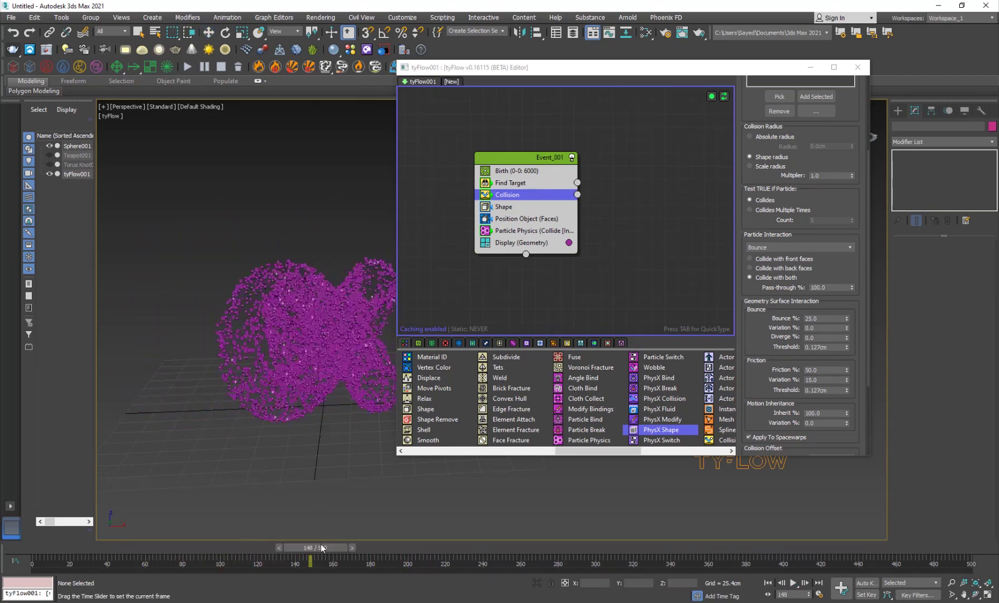
- Set the Find Target operator's Ease In percentage to 30
click(509, 183)
scroll(807, 305, down, 2)
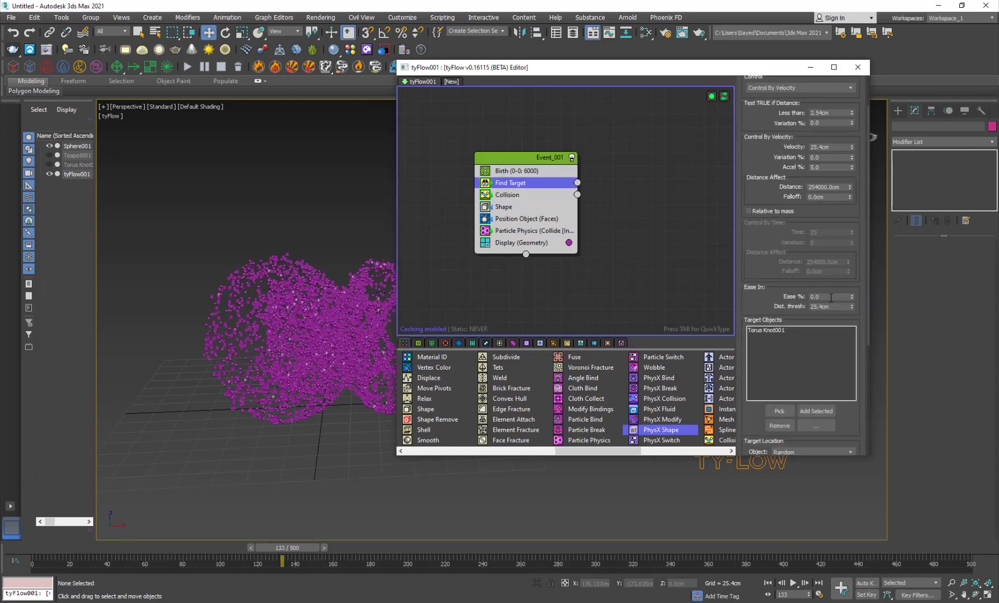
text(30)
key(Return)
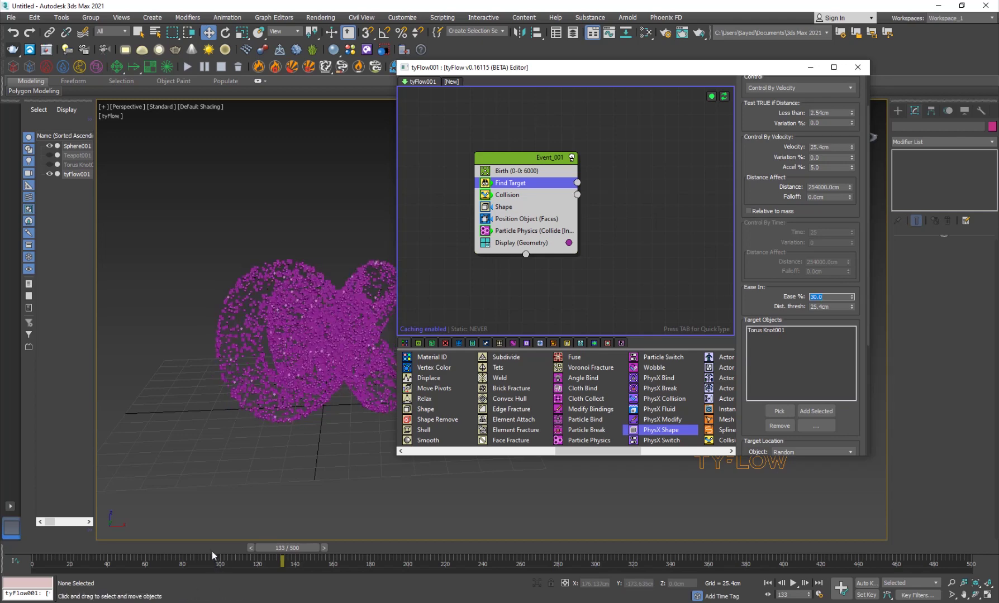
- Replay the animation from an earlier frame and examine the eased particle motion on the torus knot from another angle
drag(209, 550, 129, 552)
key(slash)
key(slash)
key(slash)
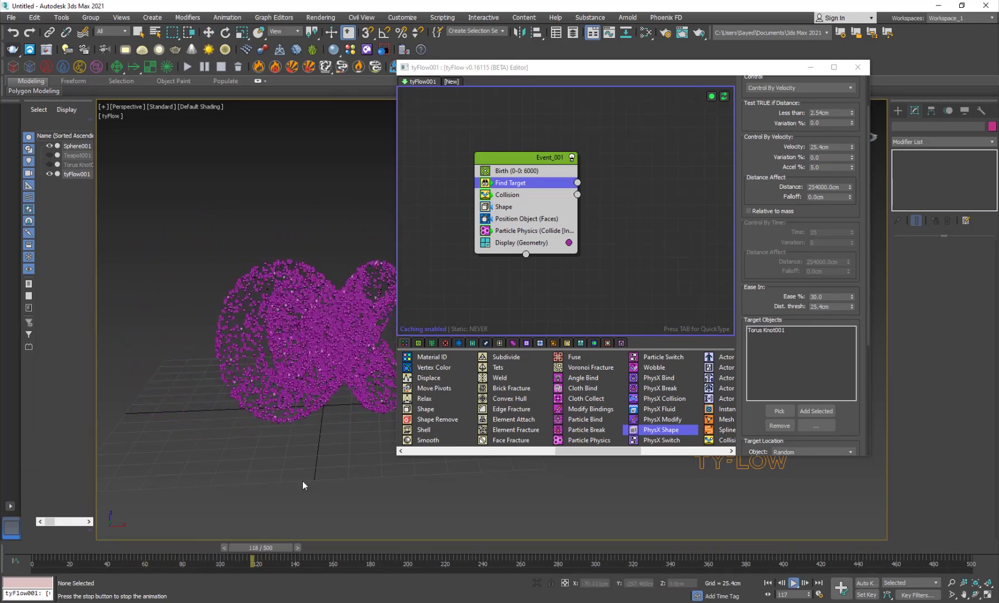
key(/)
alt+middle_drag(277, 394, 330, 381)
- Reorder Event_001 so the Find Target operator sits between Particle Physics and Display
middle_drag(449, 252, 471, 240)
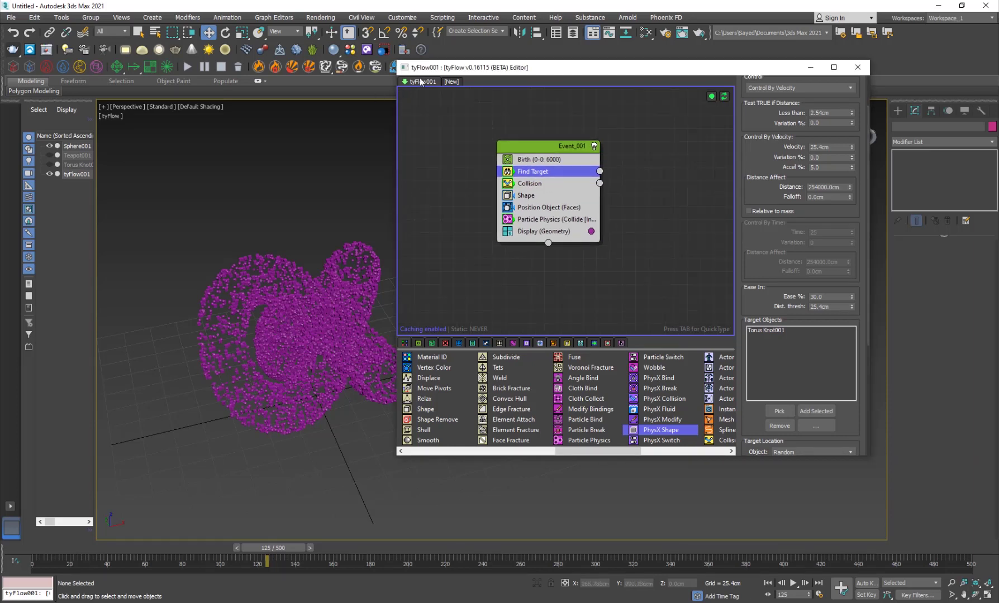
drag(456, 70, 462, 65)
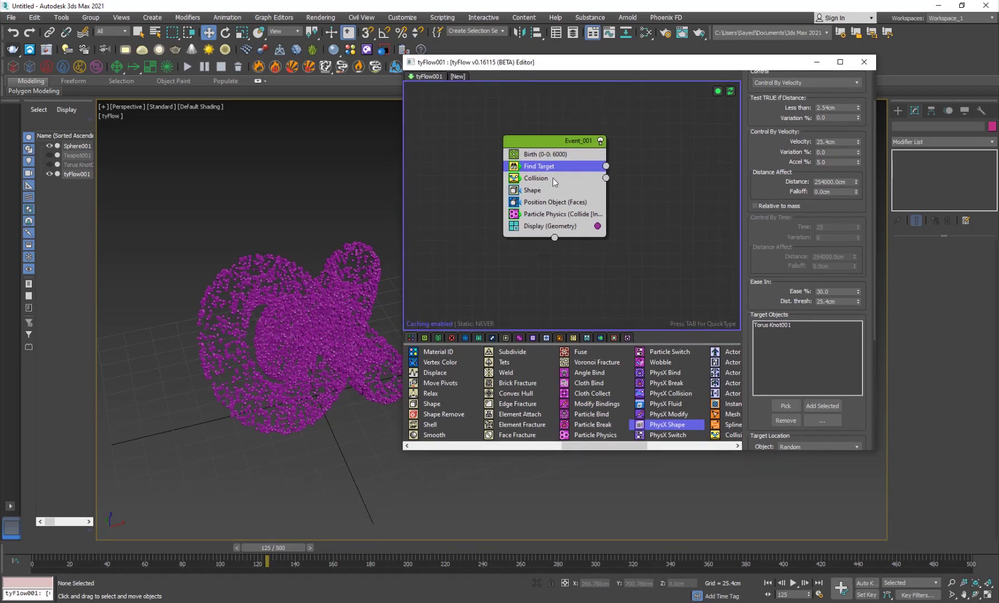
drag(543, 170, 569, 227)
click(505, 263)
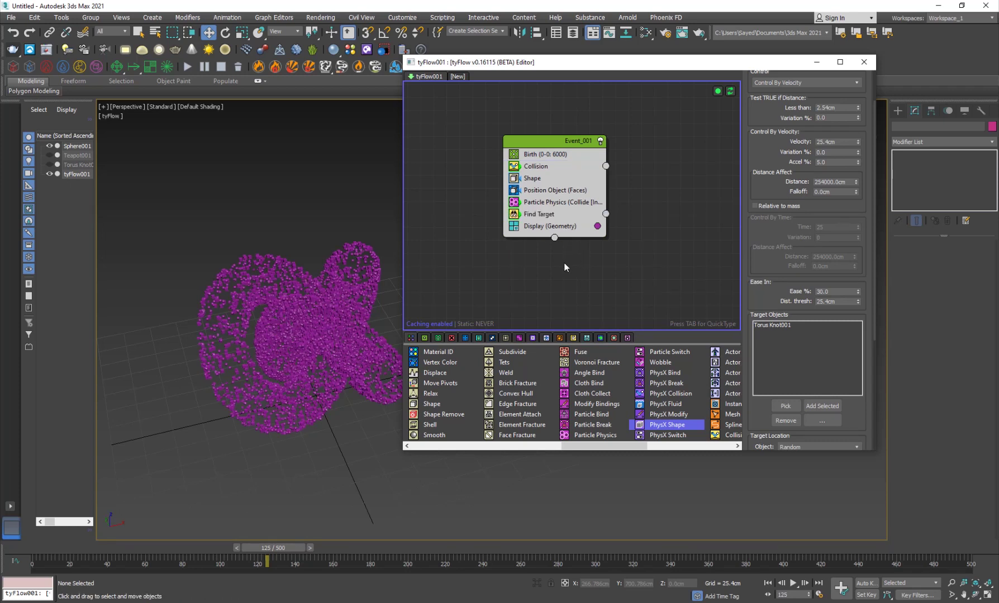
- Add a Time Test operator to Event_001 and place it directly below Find Target
click(557, 143)
key(Tab)
text(time)
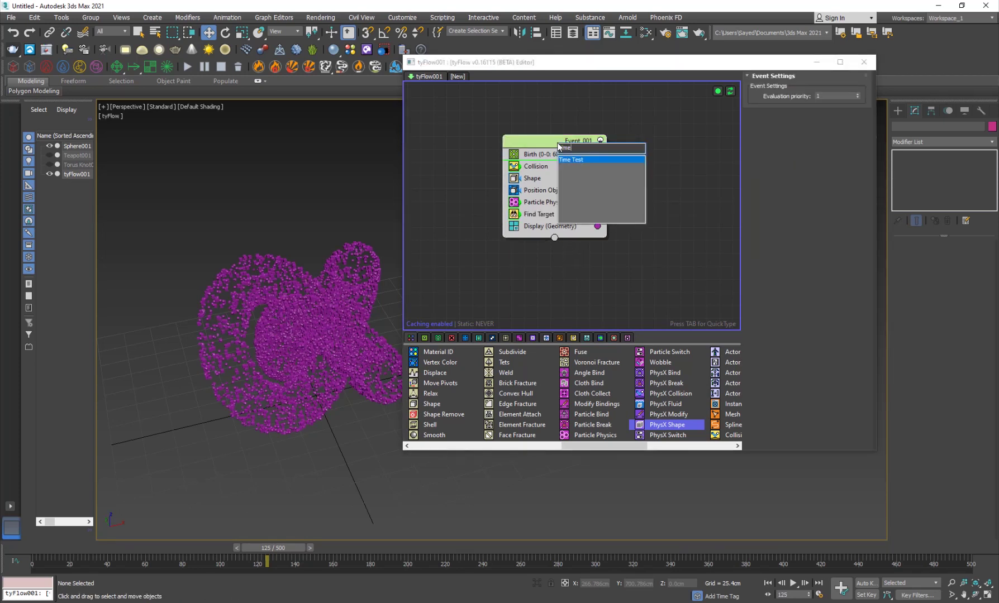
key(Return)
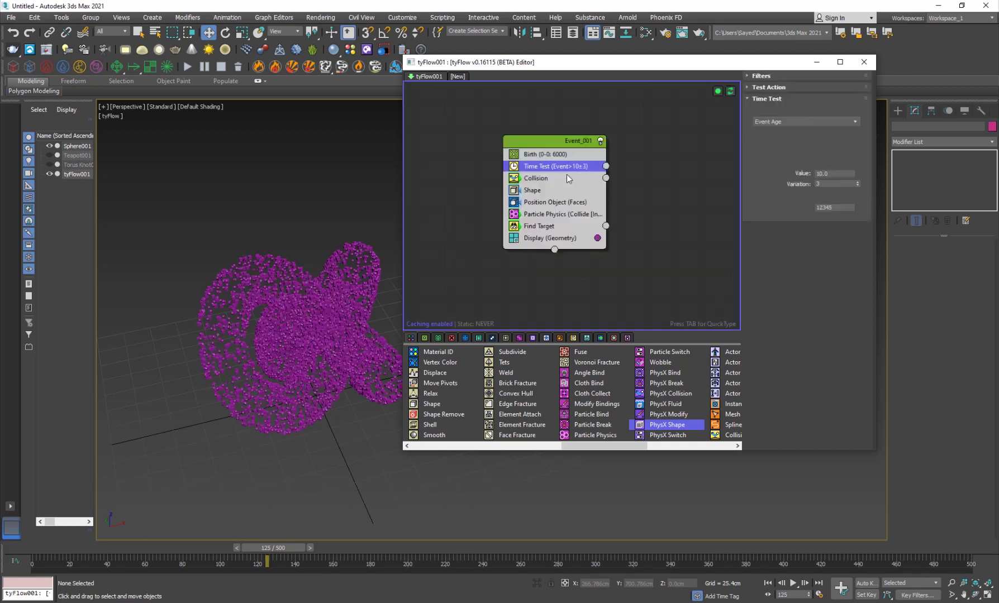
drag(547, 173, 550, 299)
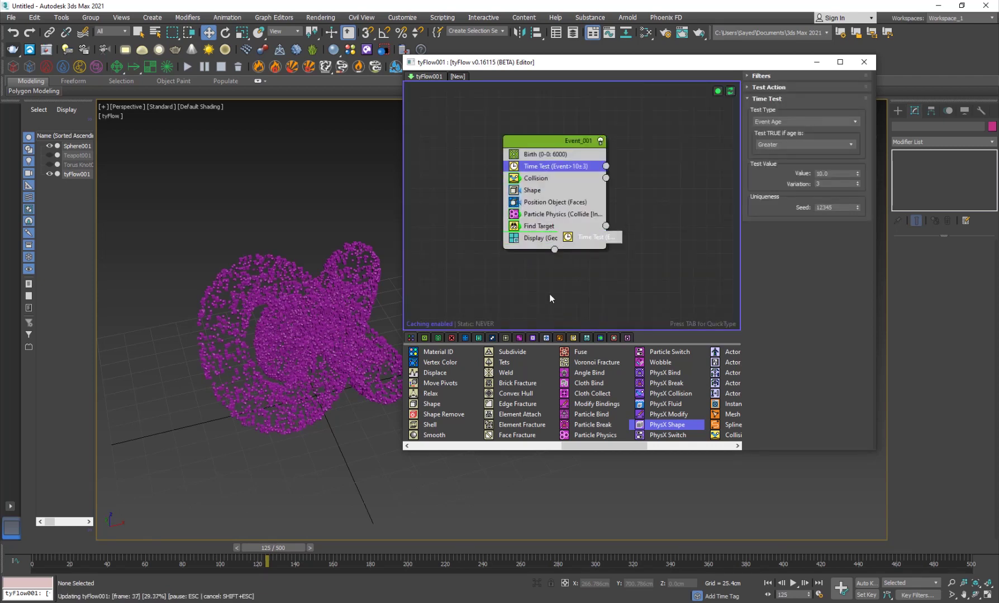
- Set the Time Test's type to Frame with a test value of 160
click(334, 547)
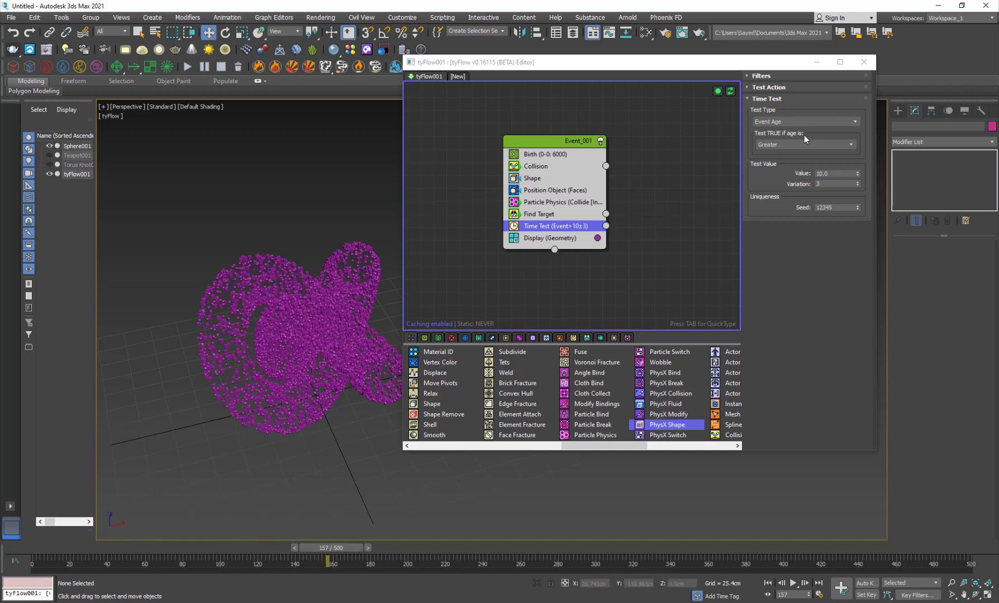
click(772, 121)
click(779, 138)
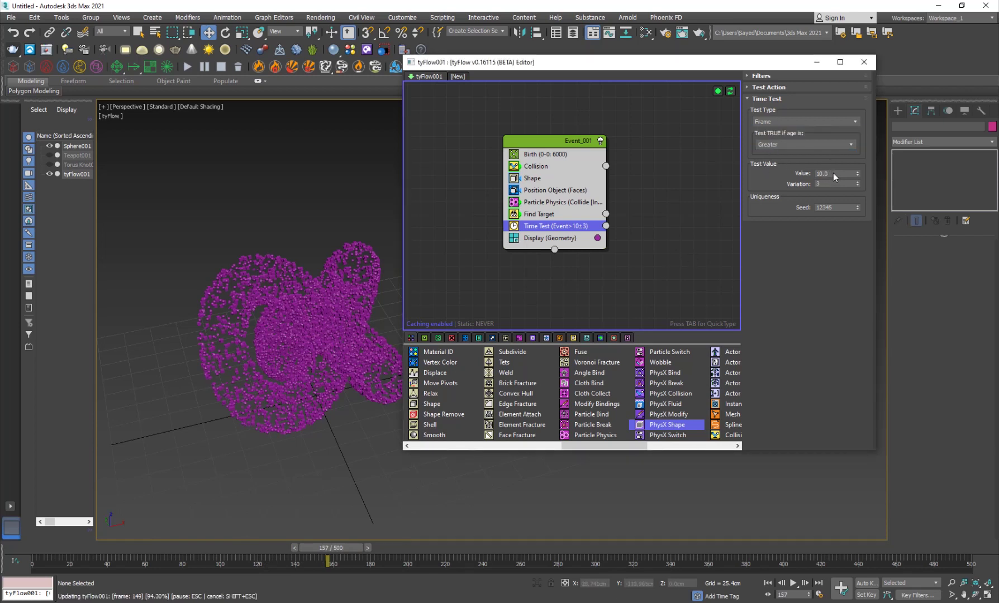
text(160)
key(Return)
- Unhide Teapot001 in the scene
middle_drag(294, 431, 263, 422)
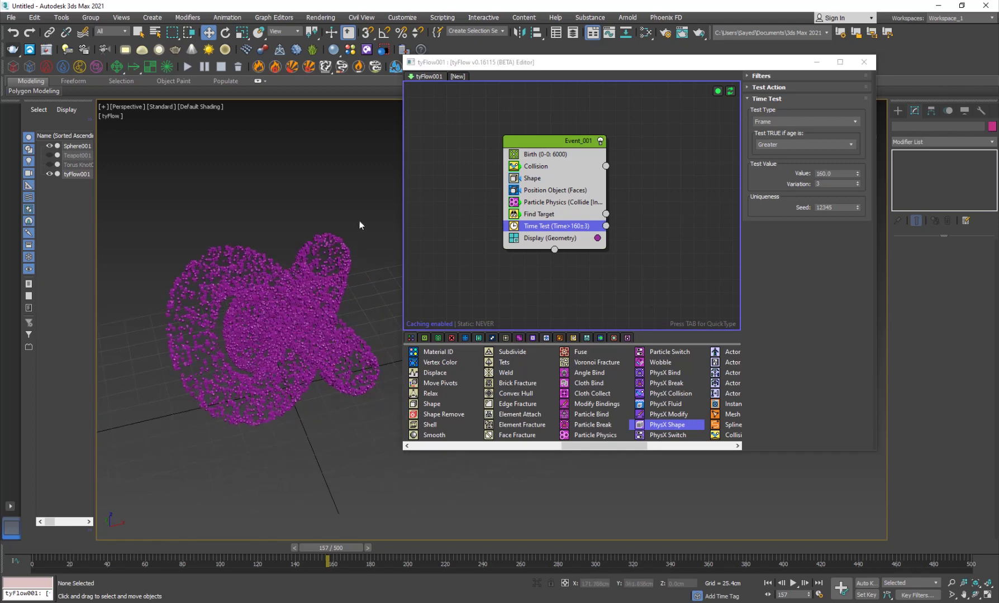
right_click(317, 163)
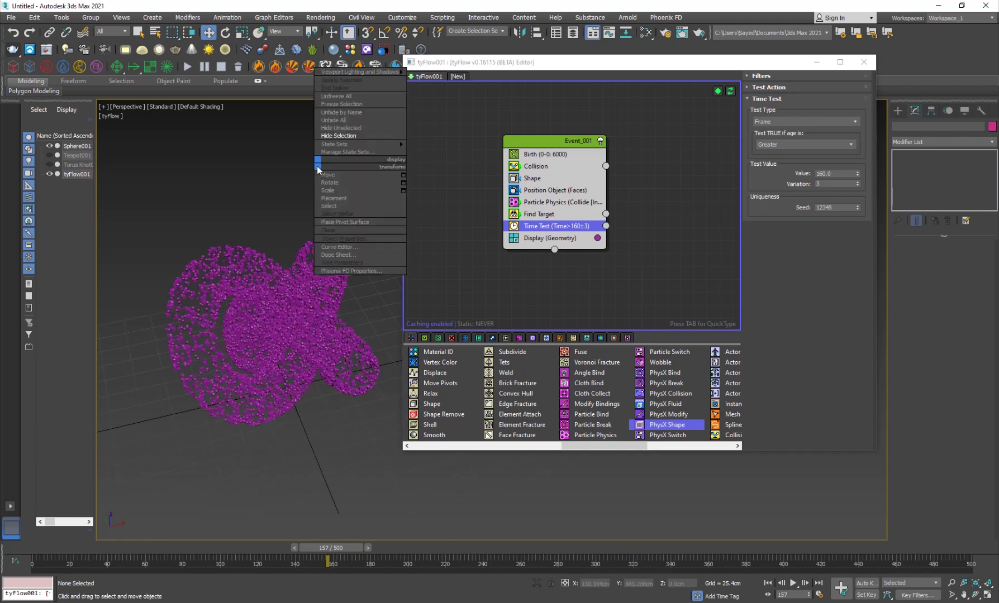
click(342, 113)
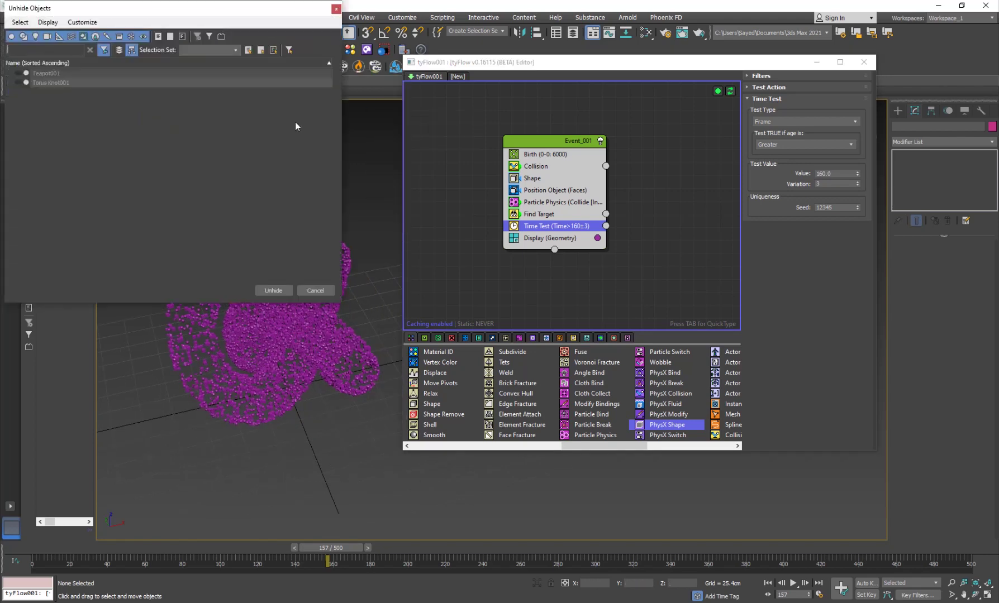
double_click(48, 73)
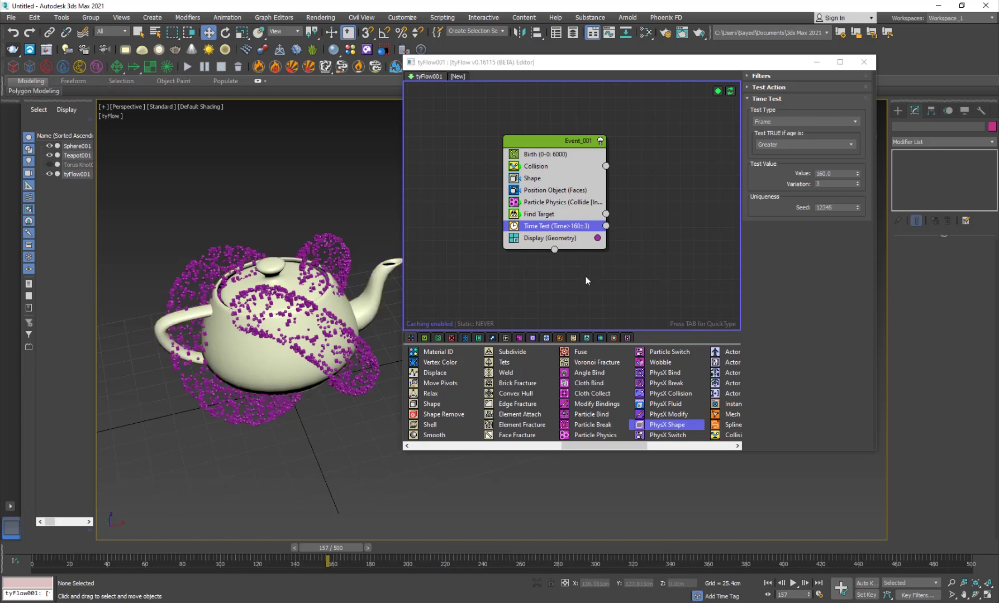
middle_drag(585, 276, 537, 286)
click(539, 274)
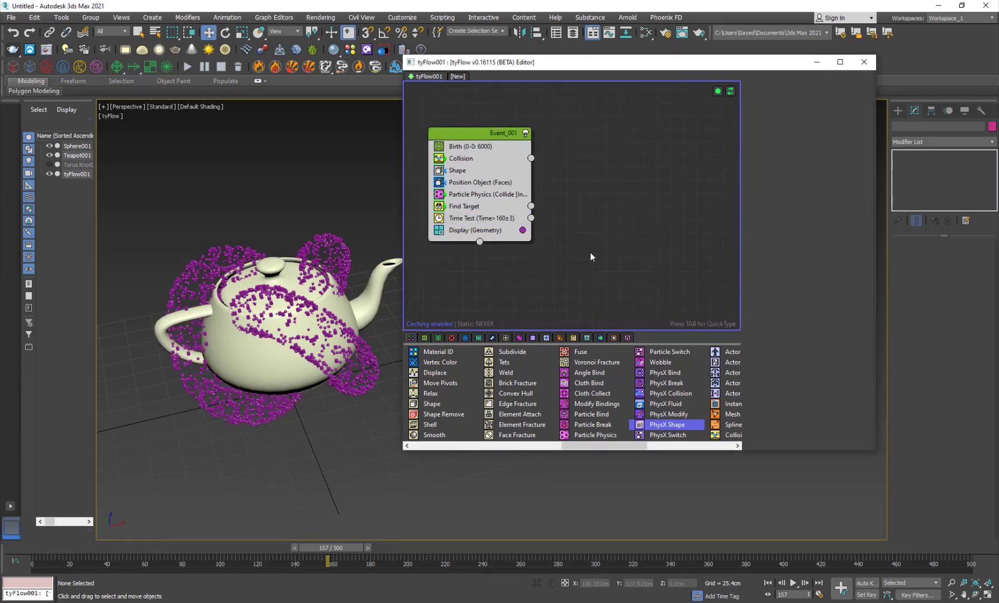
key(Tab)
text(fin)
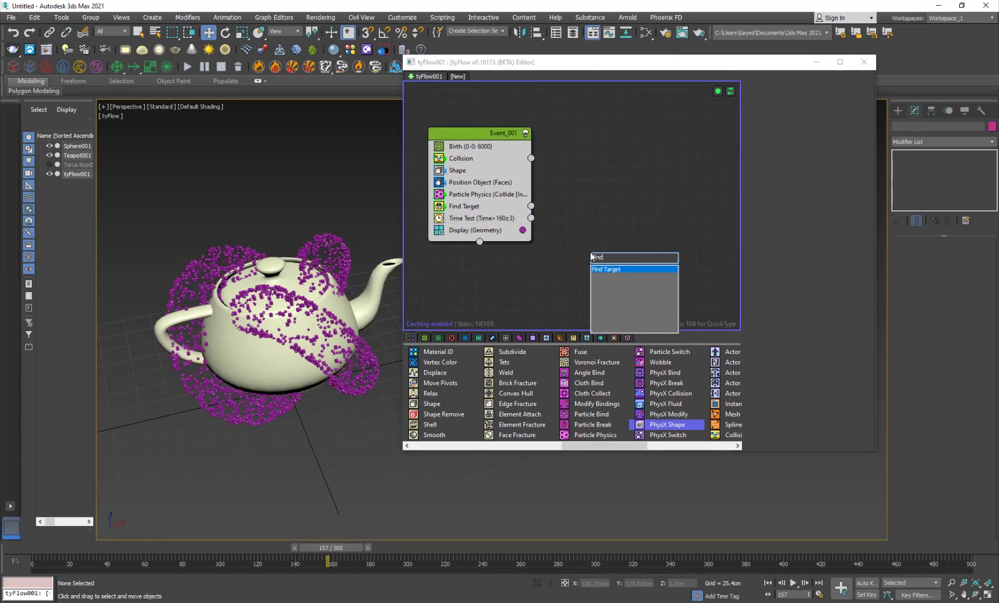
key(Return)
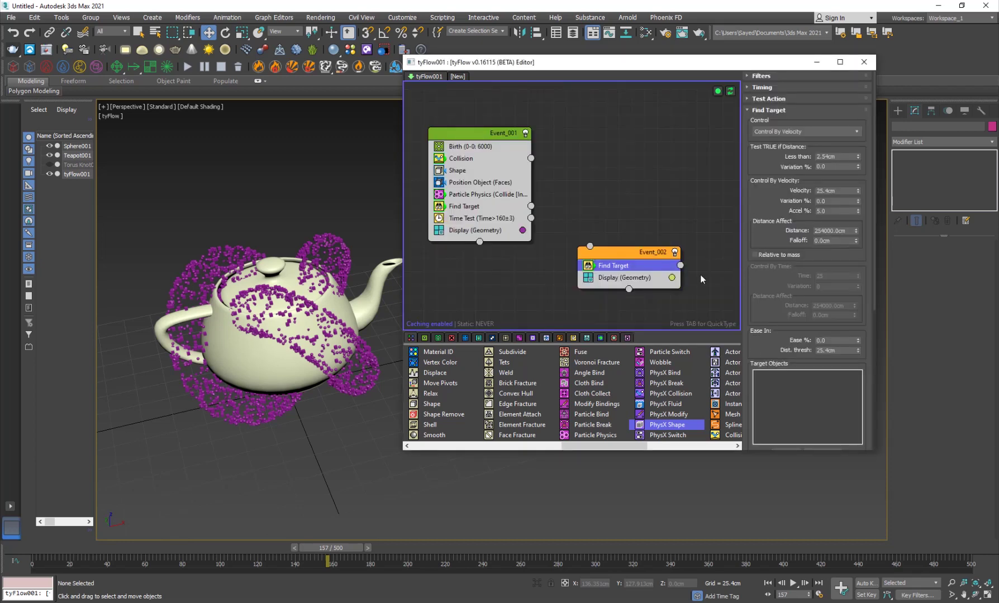
click(631, 252)
key(Delete)
- Create a second event by copying Event_001's Find Target and Display operators into it
click(468, 206)
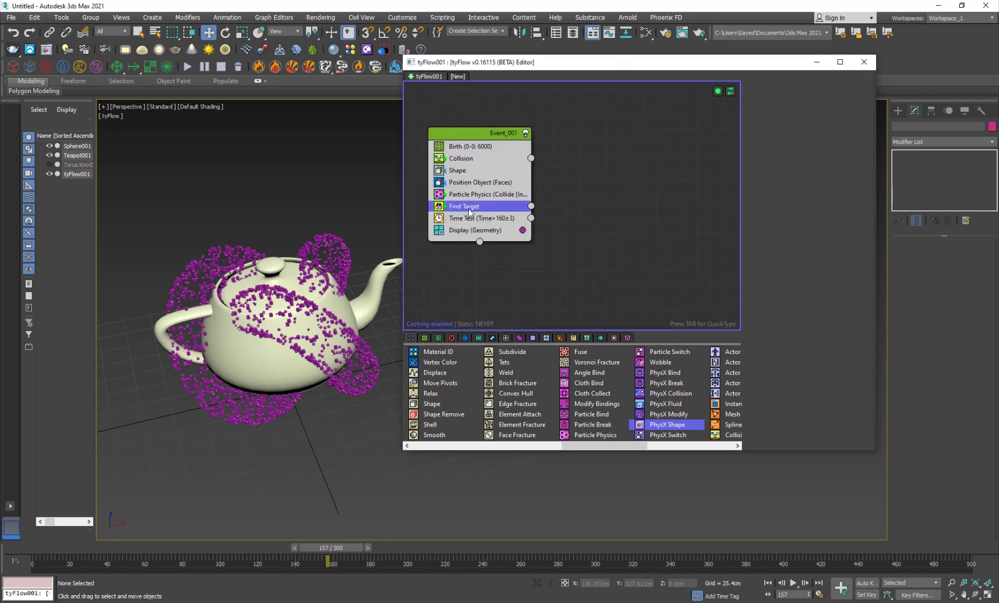
drag(475, 210, 641, 256)
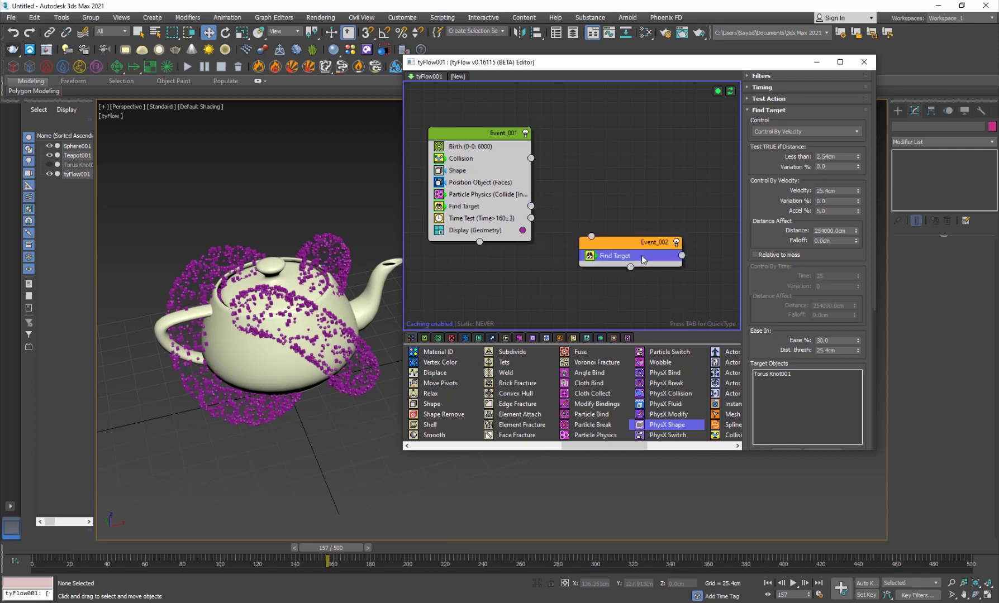
click(480, 231)
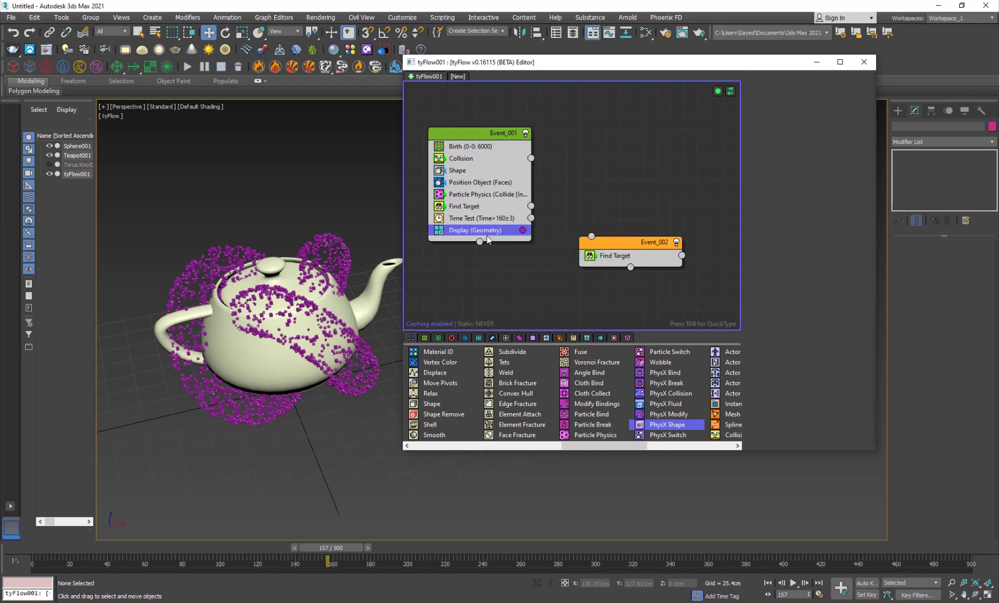
drag(489, 228, 609, 270)
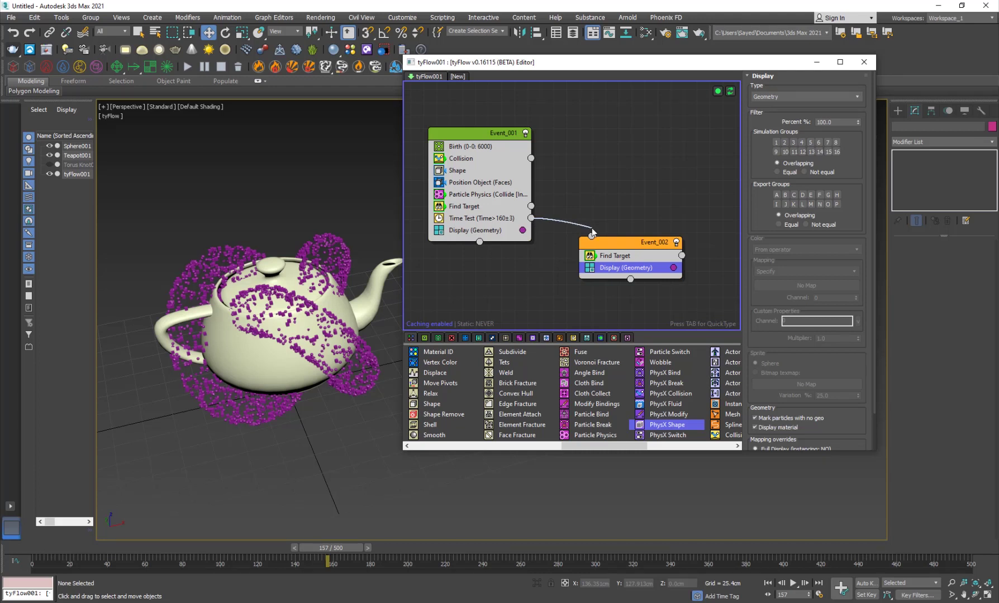
- Replace Torus Knot001 with Teapot001 as the target object of Event_002's Find Target operator
click(626, 257)
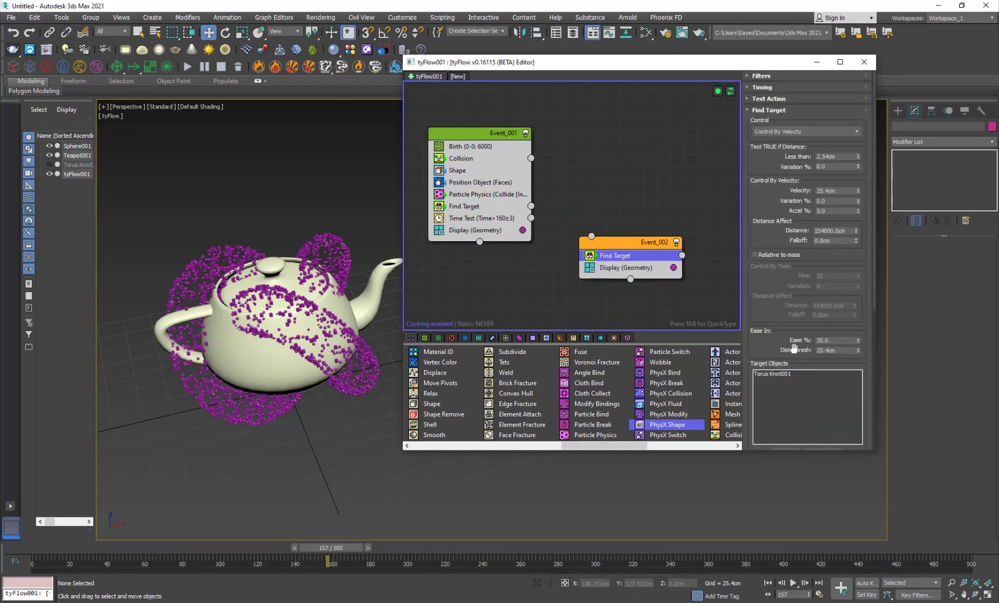
drag(794, 348, 788, 258)
click(782, 280)
click(786, 371)
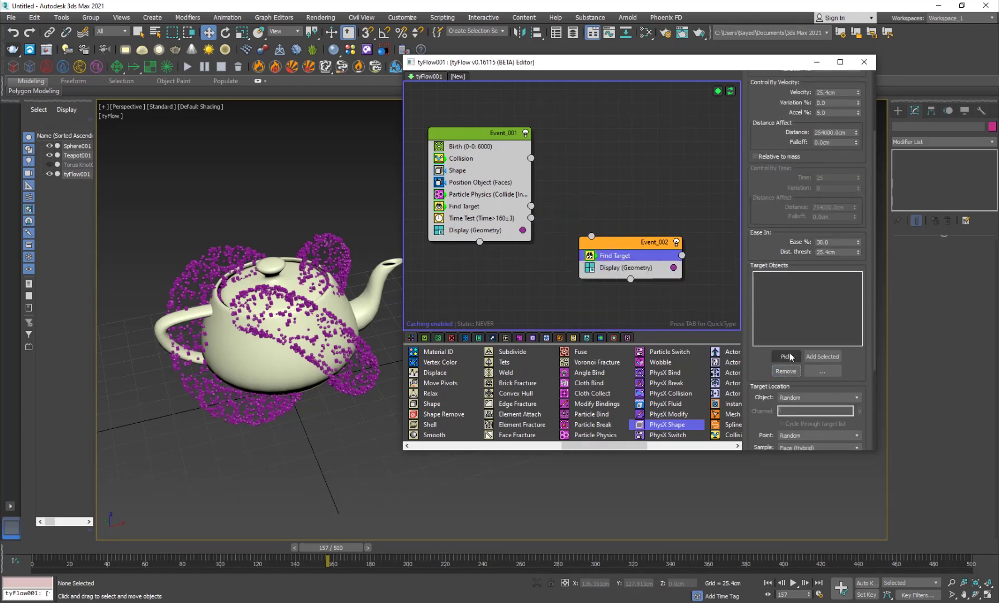
click(785, 356)
click(397, 309)
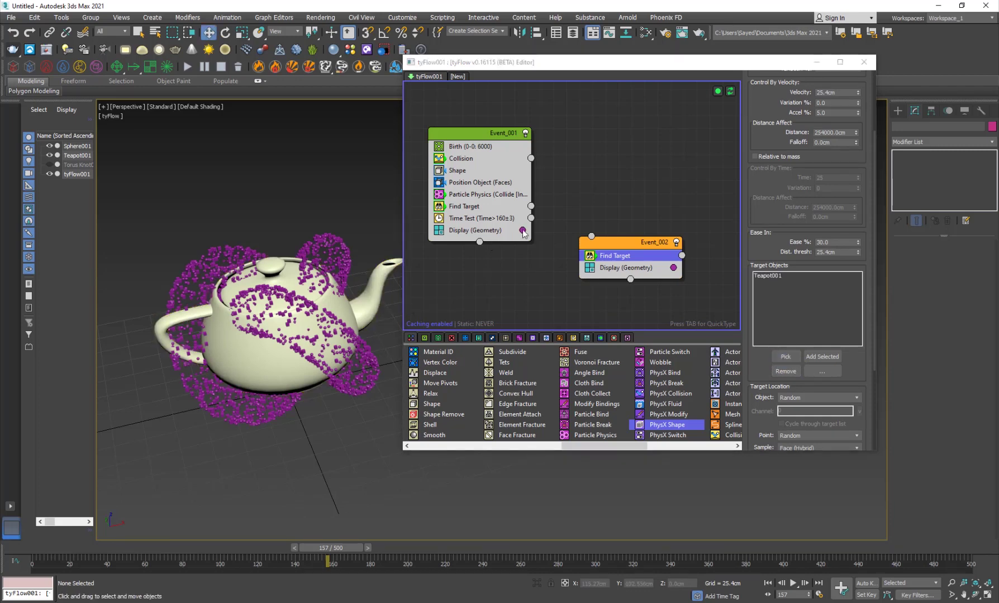
- Try linking Event_001's Find Target output to Event_002, and replace that link with one from the Time Test output
drag(531, 206, 592, 236)
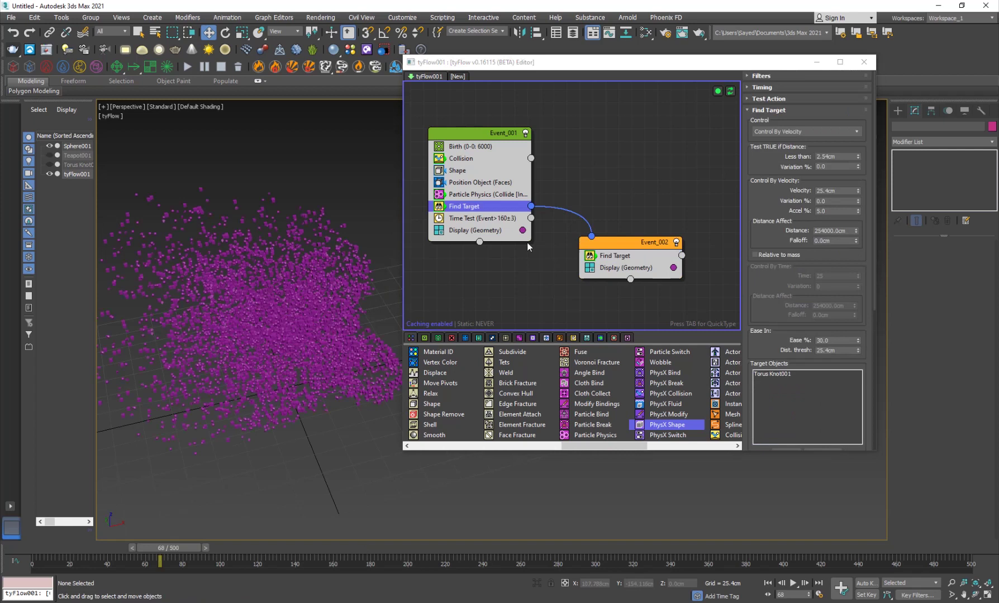
middle_drag(526, 242, 547, 225)
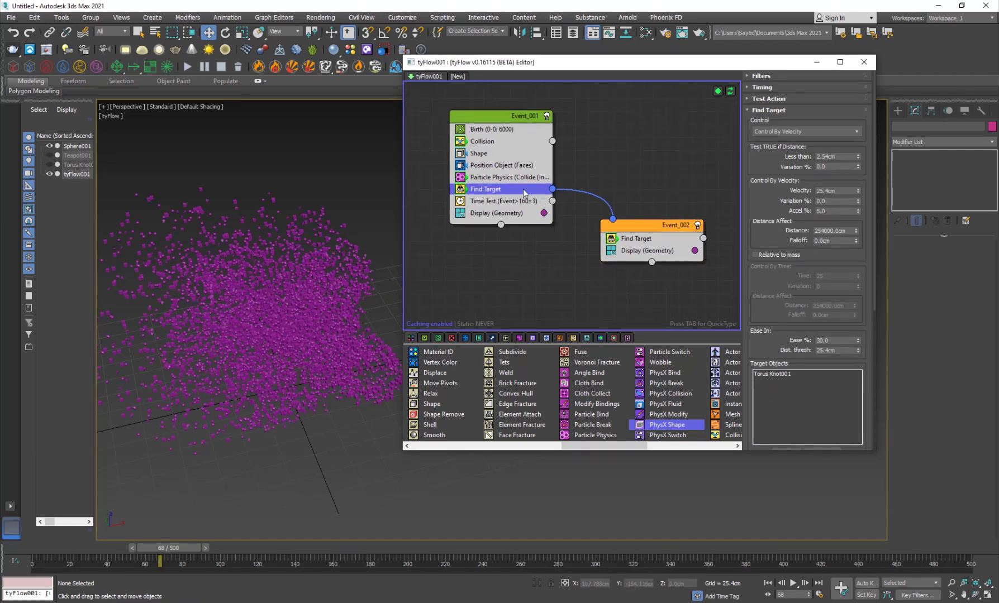
click(586, 177)
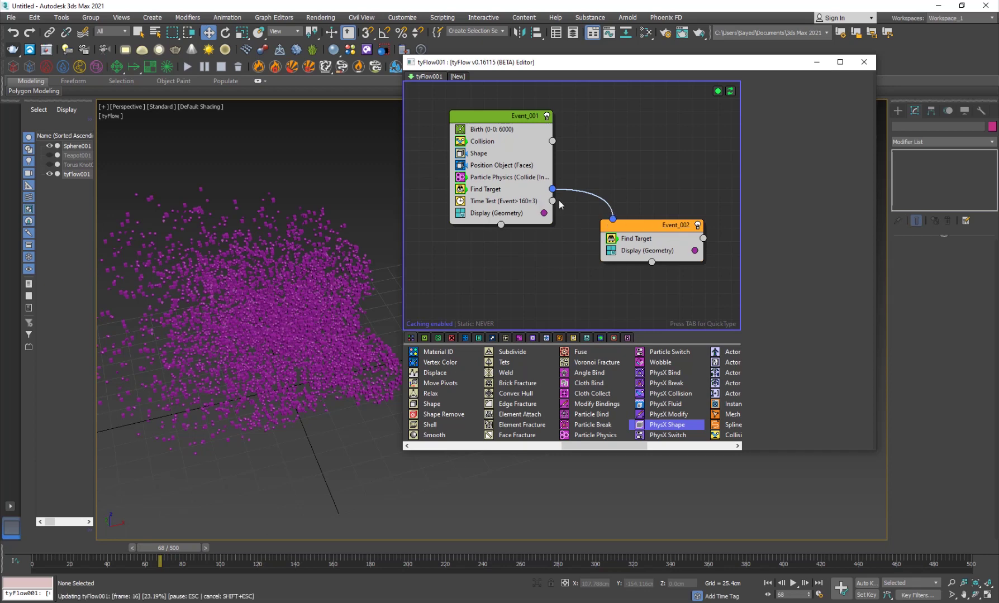
key(Delete)
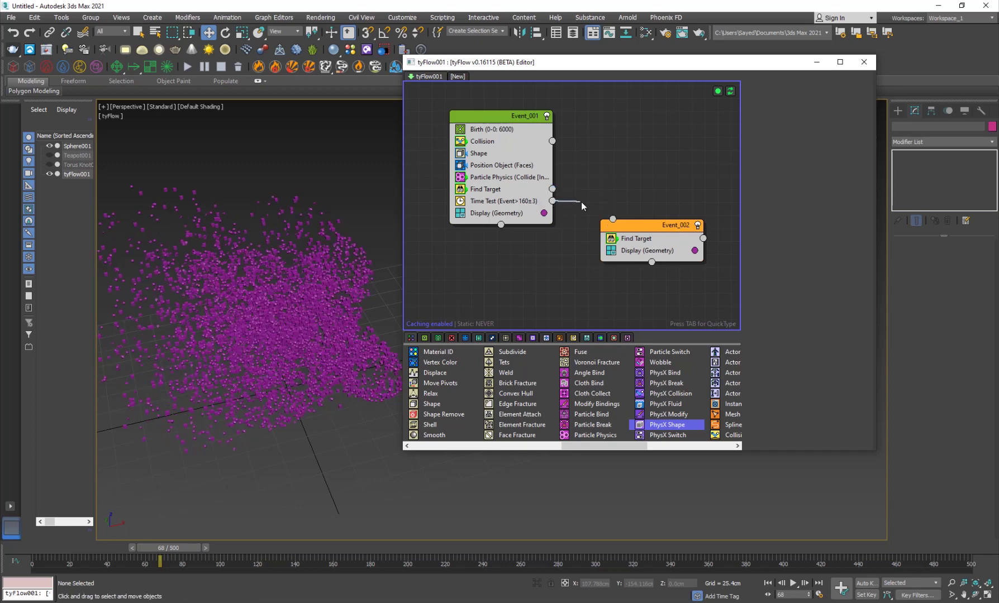
drag(613, 221, 613, 219)
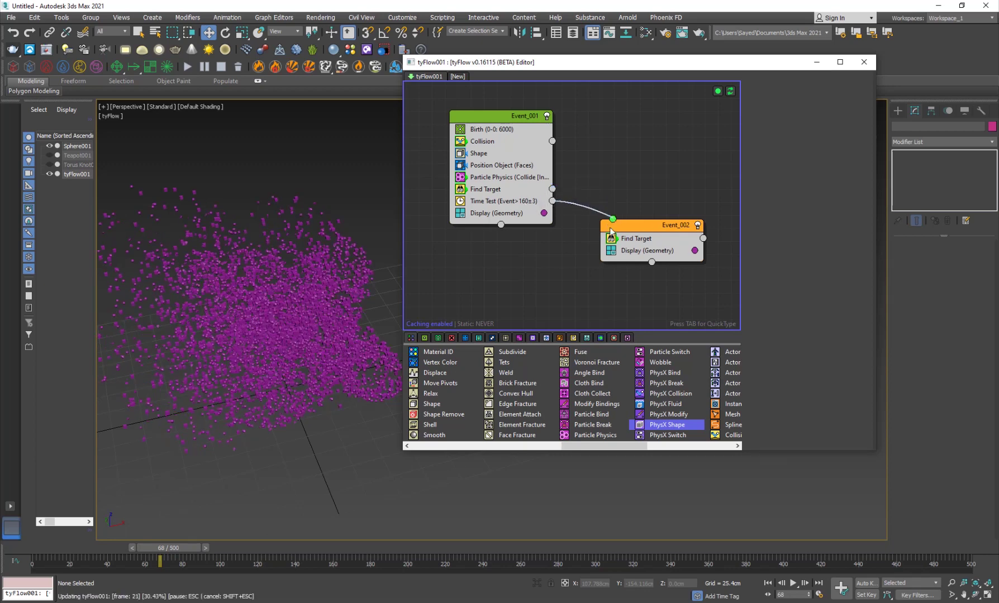
- Play the animation and scrub back to review the particles morphing from the torus knot into the teapot
click(379, 467)
key(/)
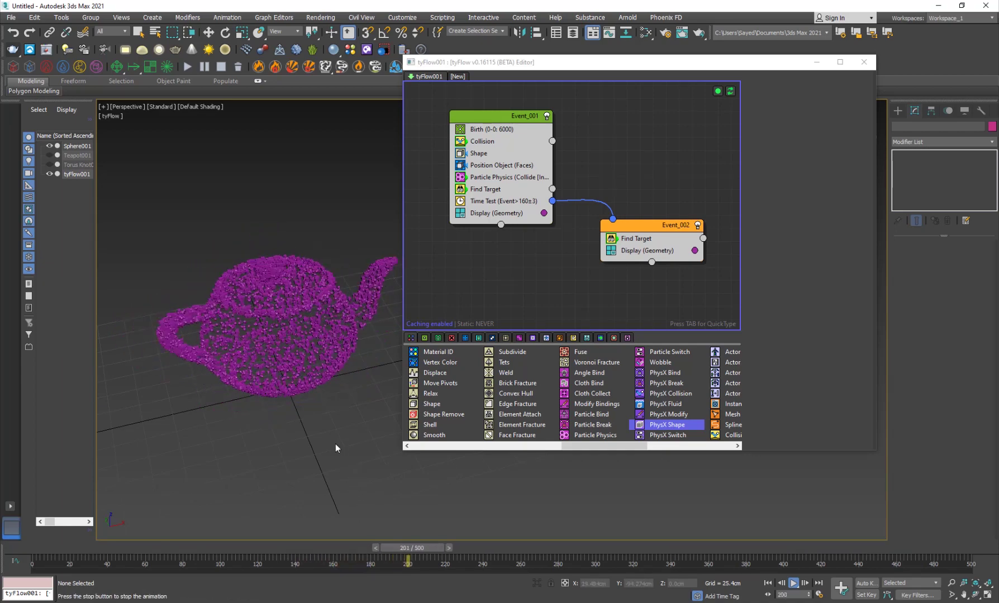
drag(364, 549, 333, 552)
key(slash)
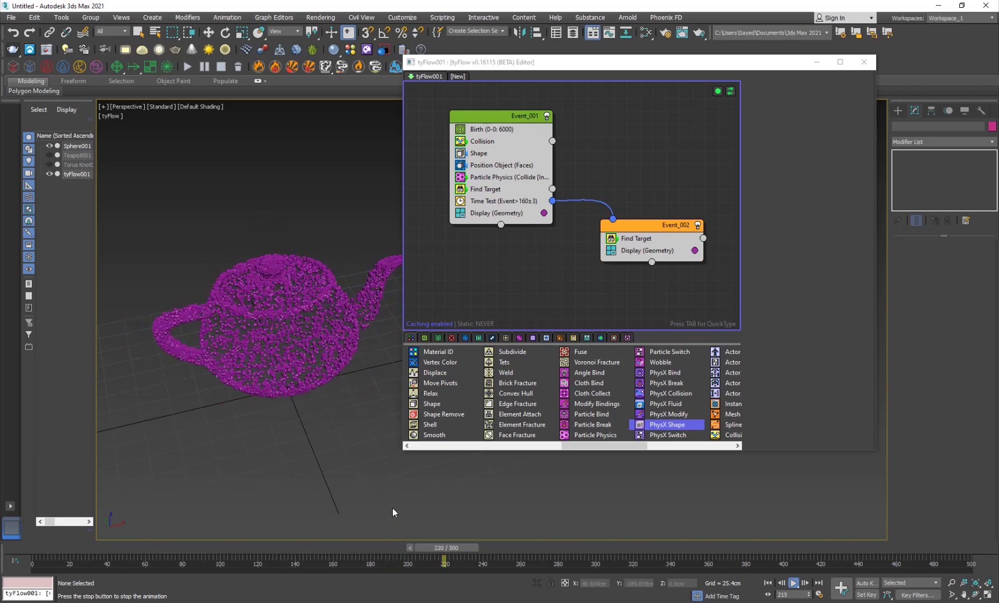
key(w)
key(slash)
- Inspect the settings of Event_001's Time Test operator and scrub the timeline to frame 263
middle_drag(550, 275, 534, 267)
click(510, 192)
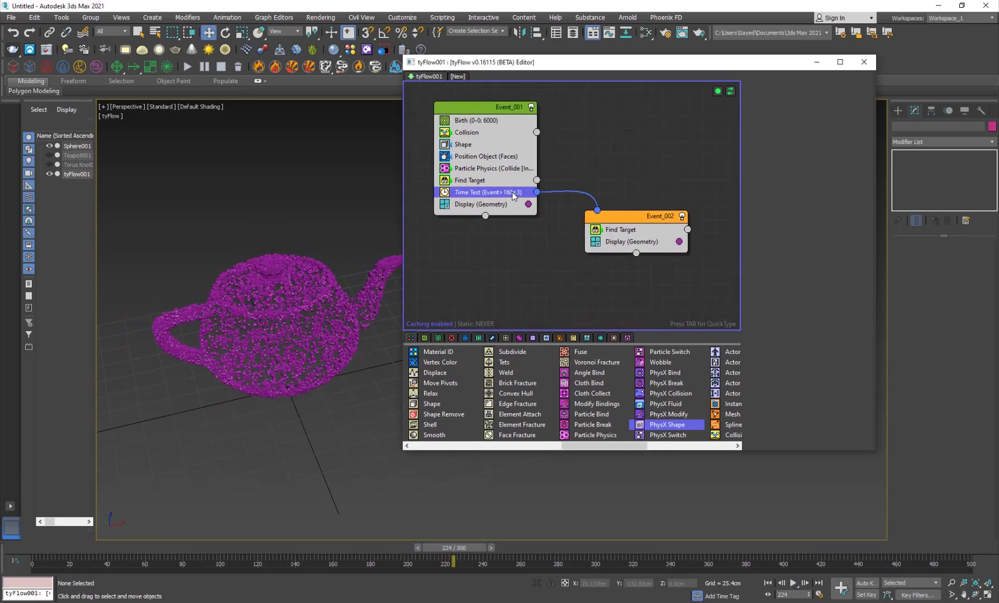
drag(458, 550, 529, 550)
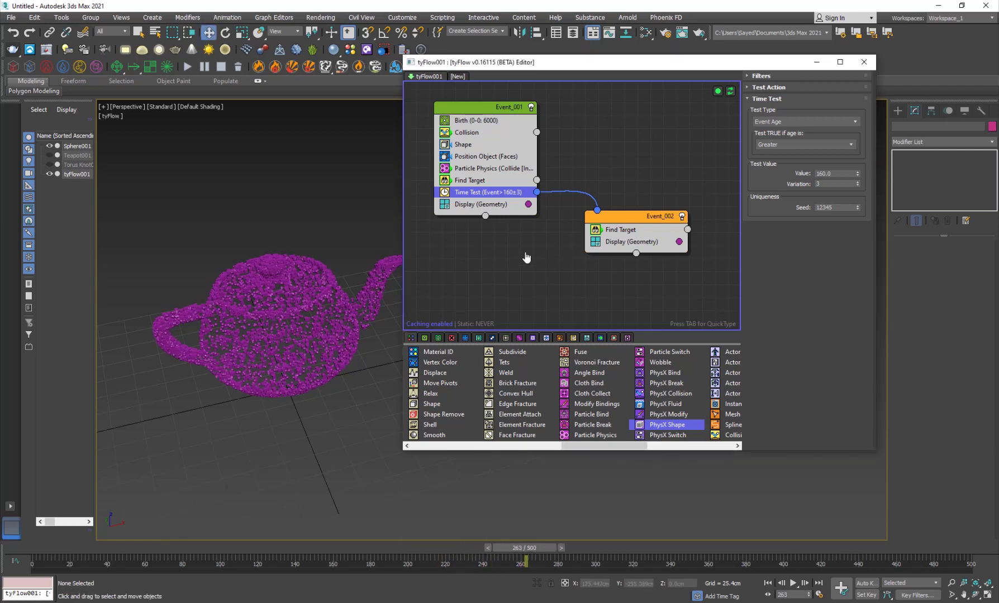
middle_drag(527, 259, 538, 278)
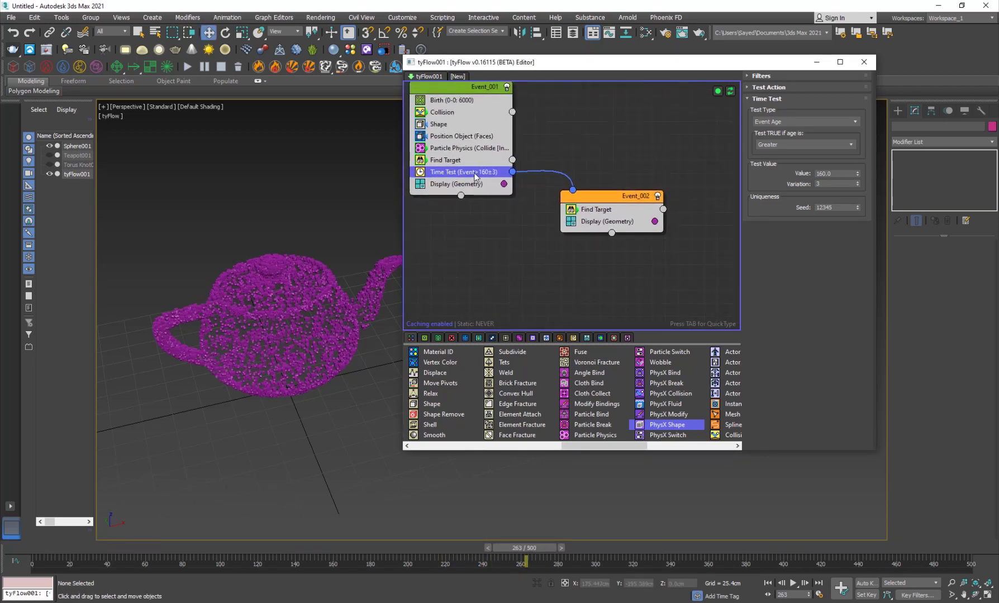
- Try copying Event_001's Time Test operator into Event_002 below Find Target, and delete the copy
drag(475, 176, 626, 222)
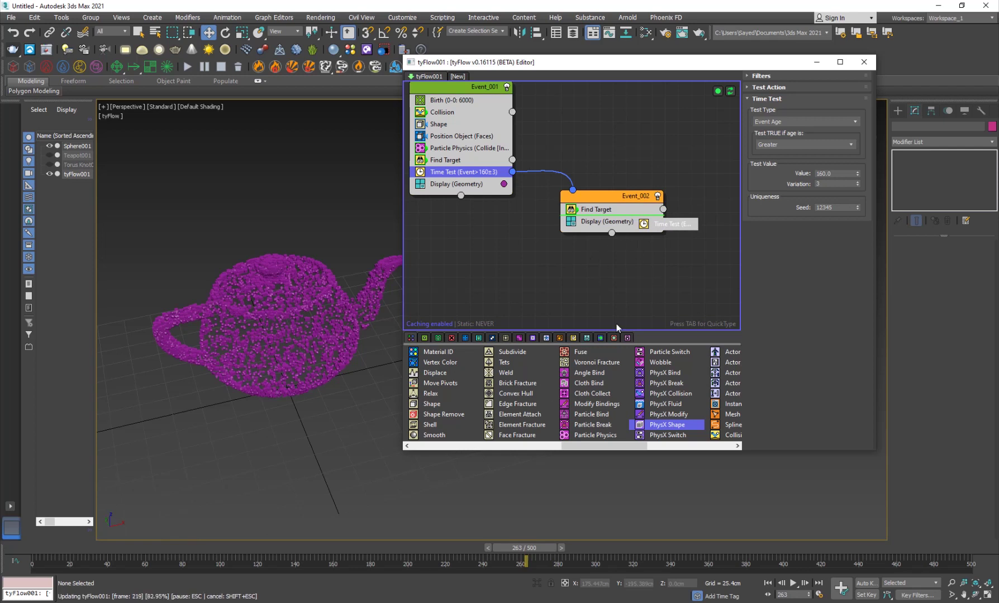
click(543, 272)
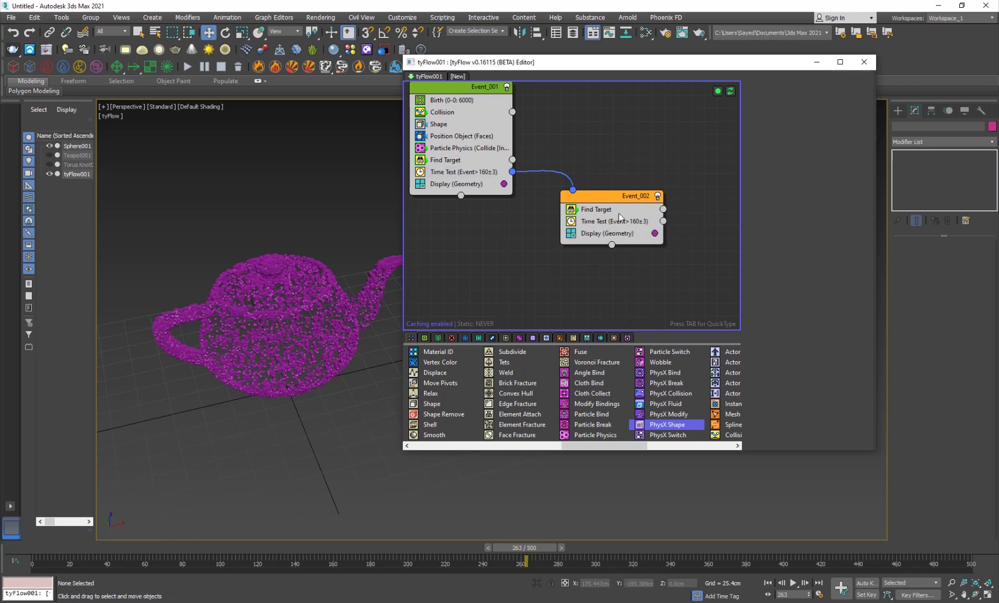
click(621, 218)
middle_drag(582, 221, 539, 218)
middle_drag(549, 269, 574, 288)
middle_drag(497, 258, 534, 266)
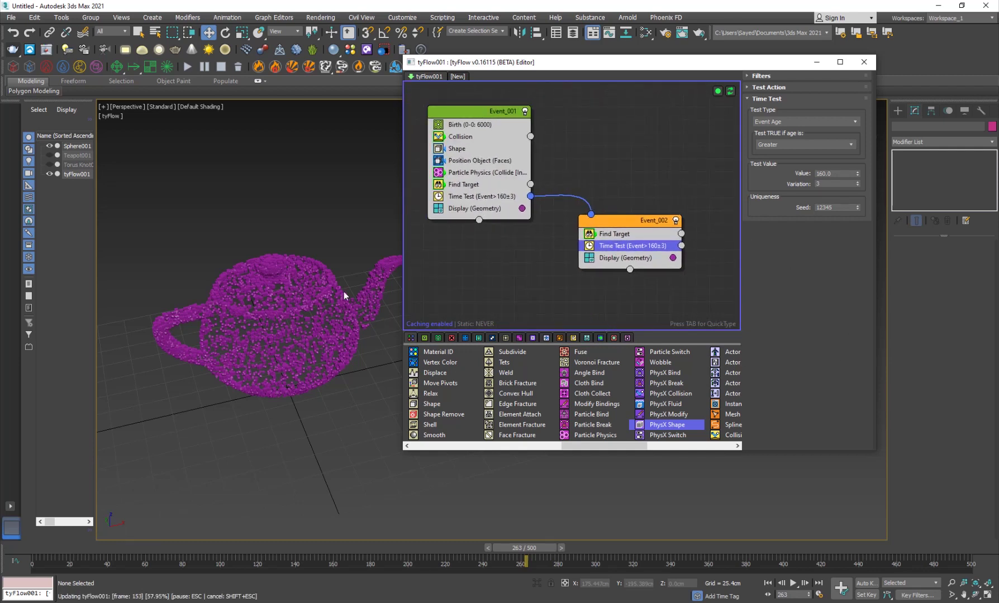
key(Delete)
- Inspect the teapot particles up close and scrub back to frame 163 to examine their orientation
alt+middle_drag(280, 403, 346, 364)
scroll(346, 364, up, 5)
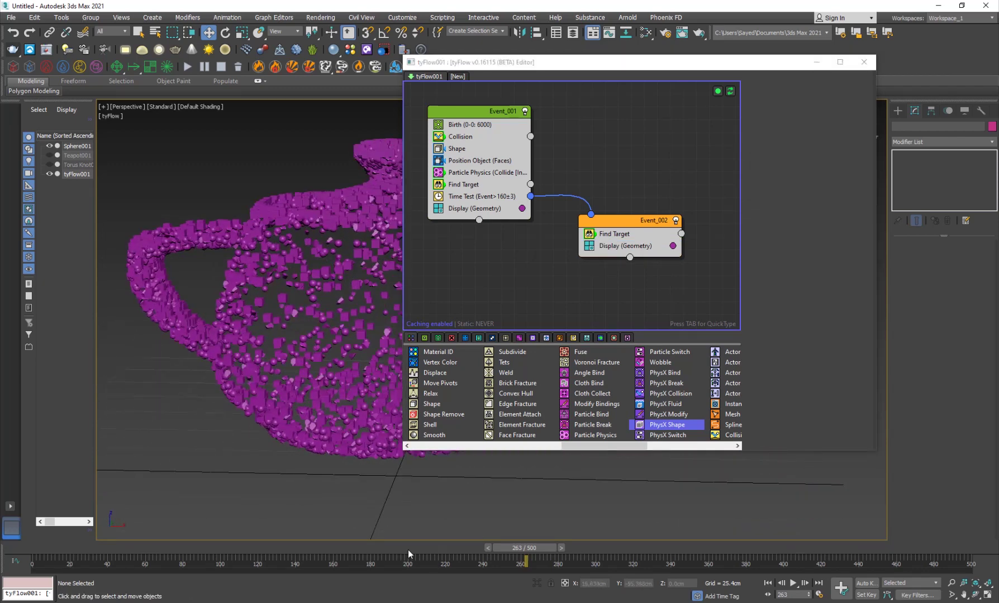
drag(407, 550, 336, 549)
middle_drag(506, 328, 510, 329)
alt+middle_drag(327, 347, 299, 366)
- Add a Rotation operator to Event_001 just below its Birth operator
click(486, 113)
key(Tab)
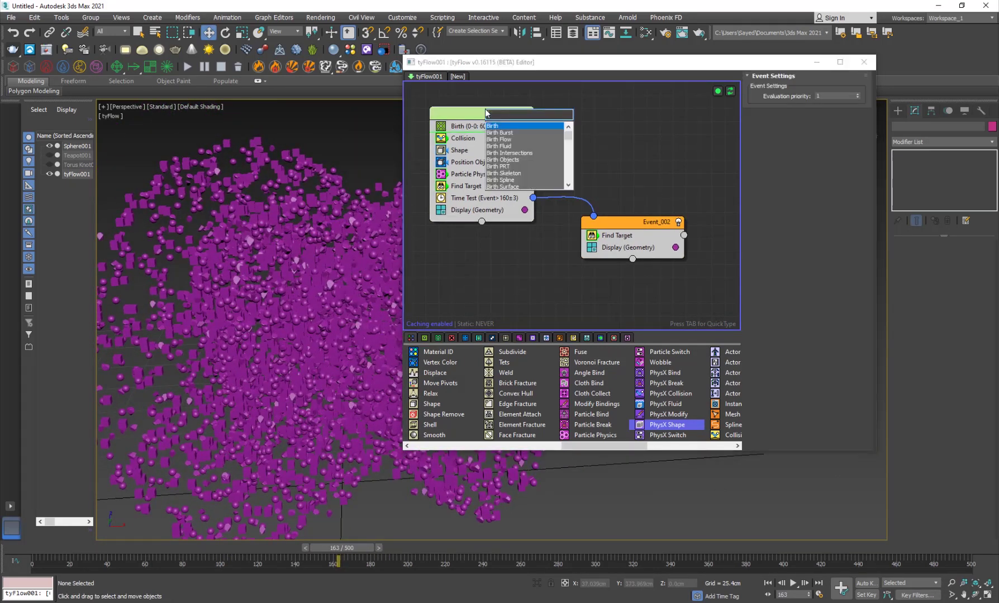
text(ro)
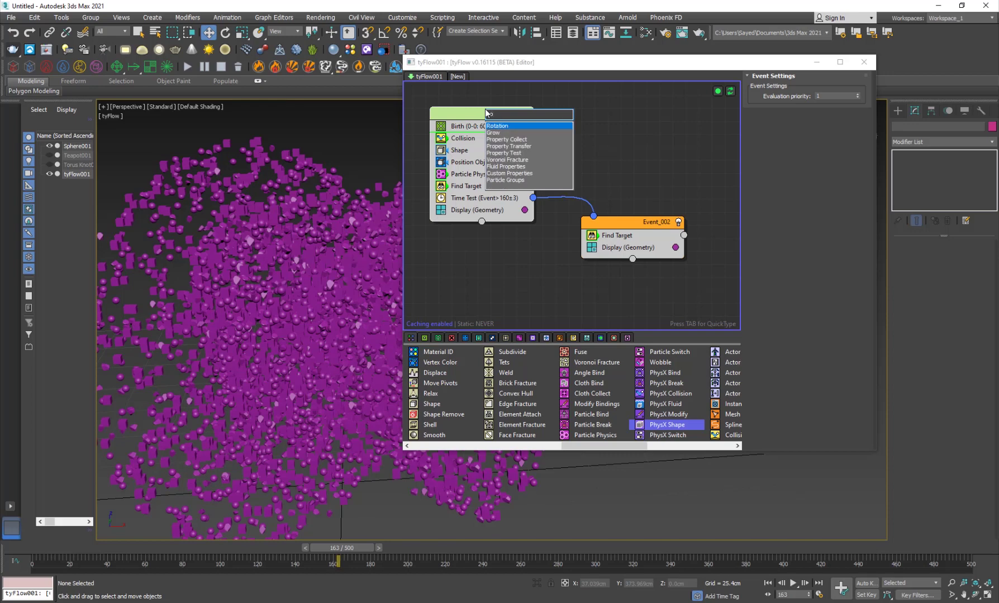
key(Return)
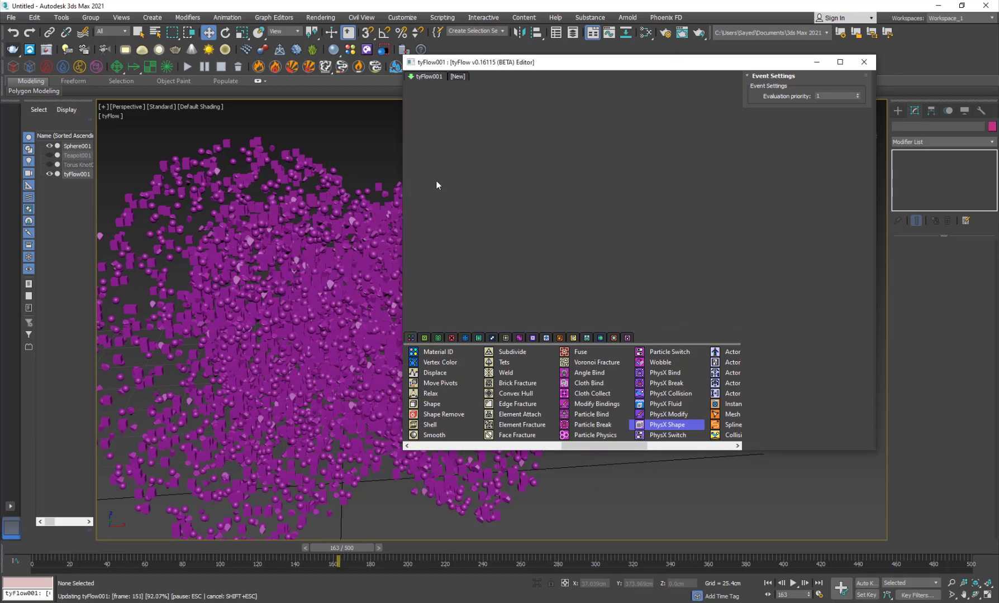
- Play and scrub the animation to review the randomly rotated particles forming the shapes
scroll(280, 284, down, 5)
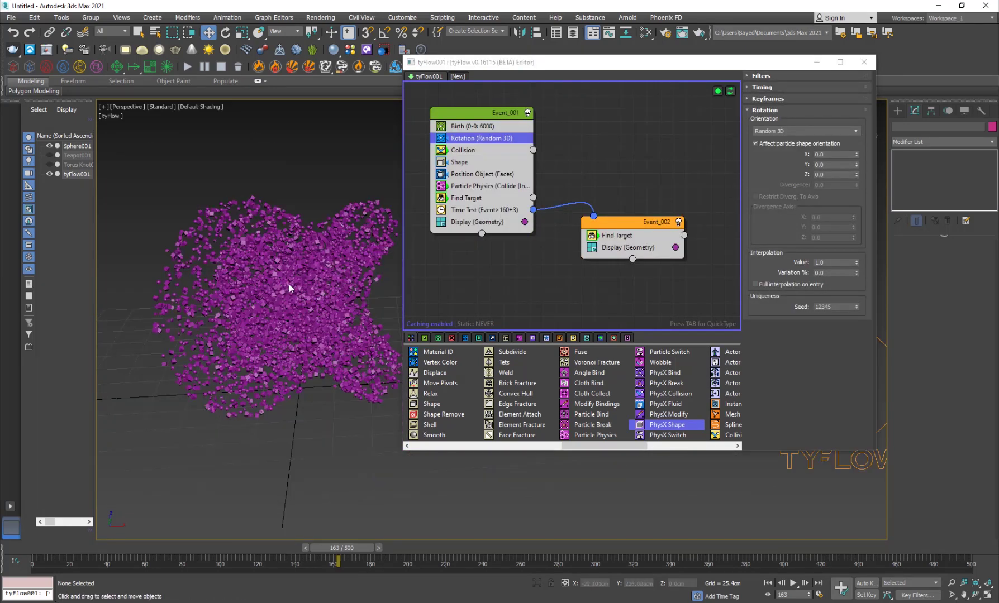
key(slash)
key(slash)
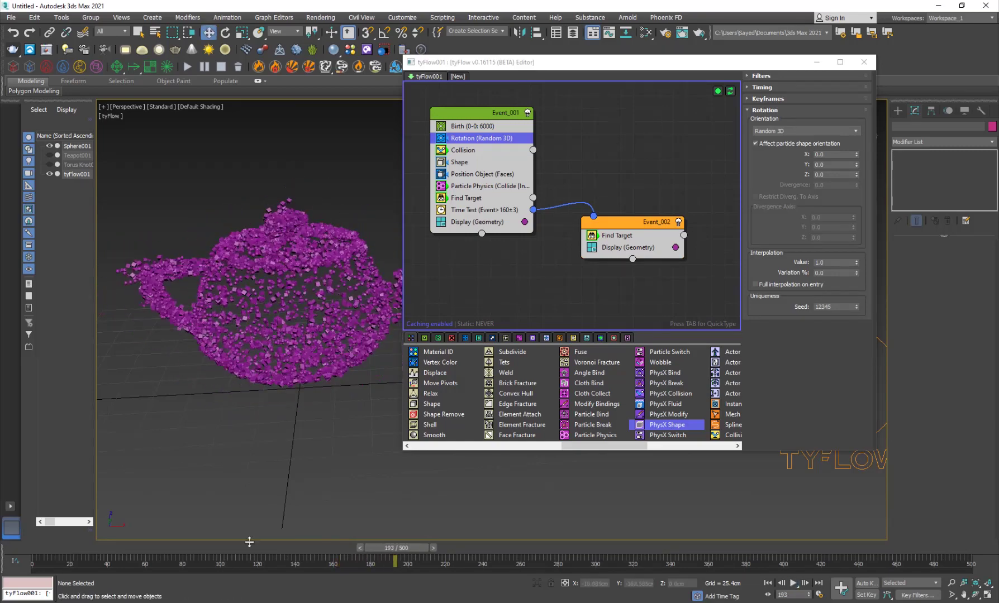
drag(224, 550, 174, 550)
key(slash)
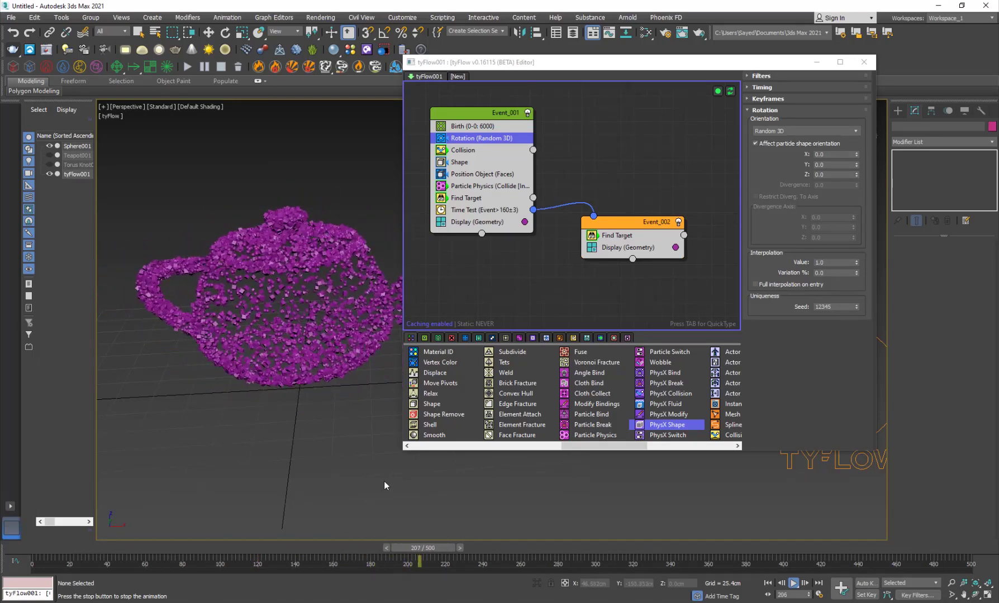
key(/)
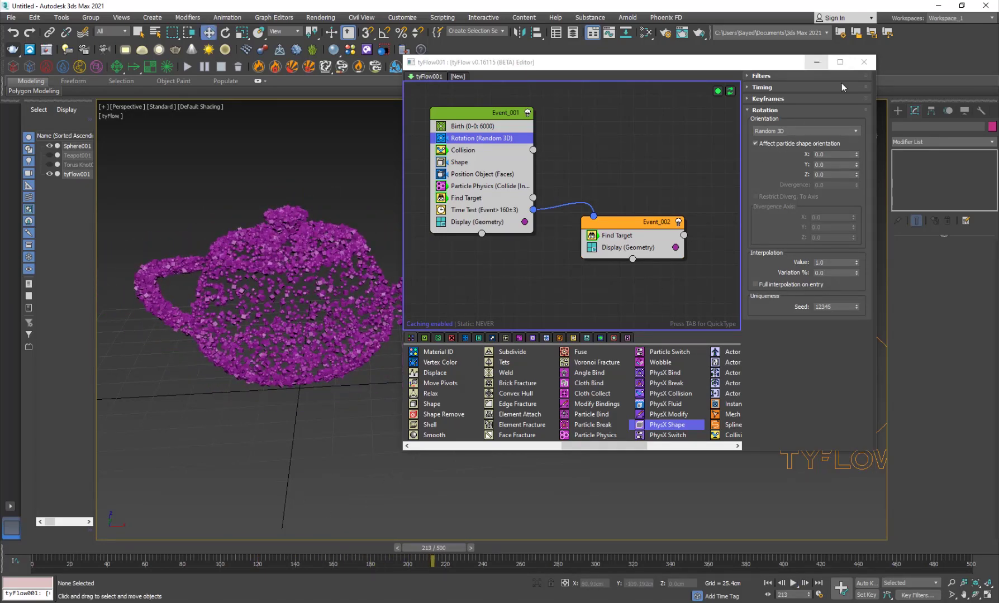
- Minimize the tyFlow editor and create a tyMesher object beside the particle teapot
click(816, 63)
middle_drag(345, 399, 438, 410)
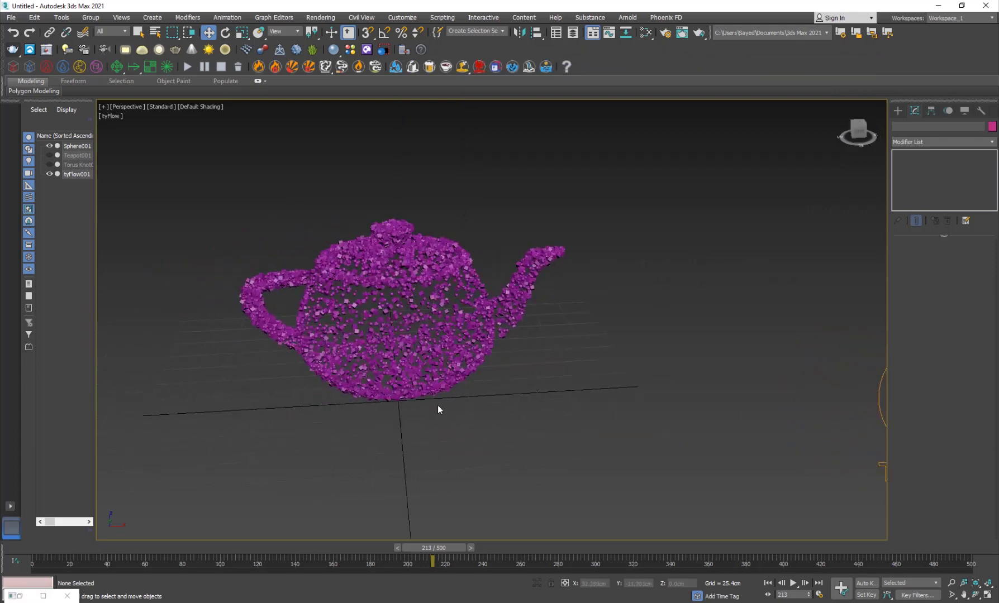
click(898, 110)
click(916, 140)
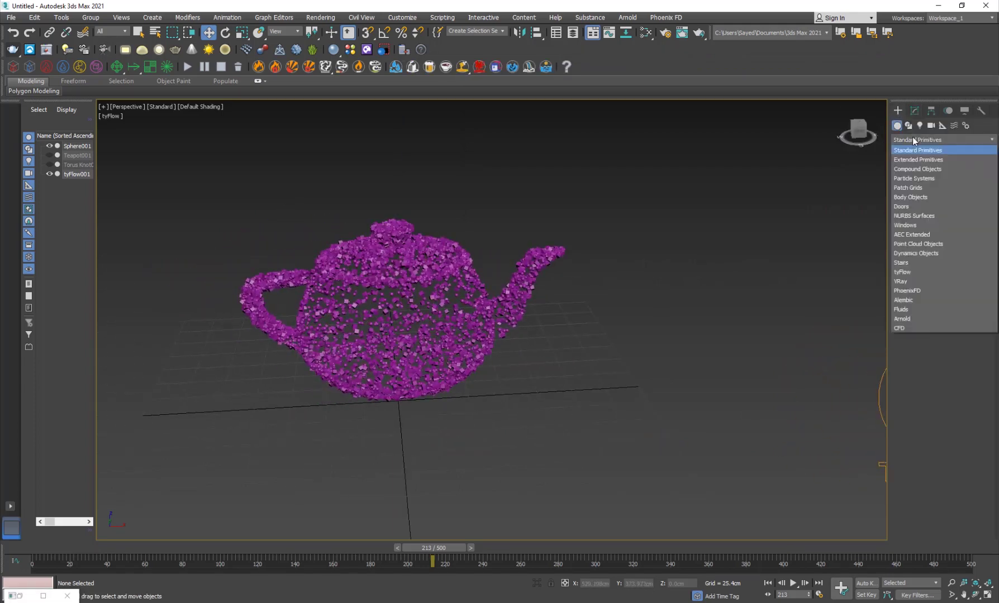
click(902, 272)
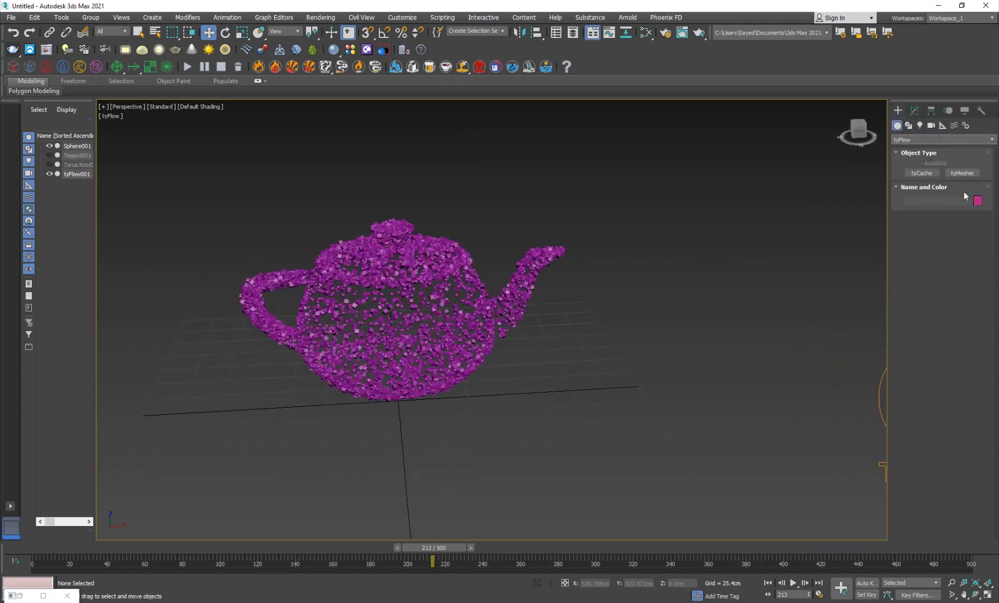
click(962, 173)
click(739, 389)
right_click(801, 404)
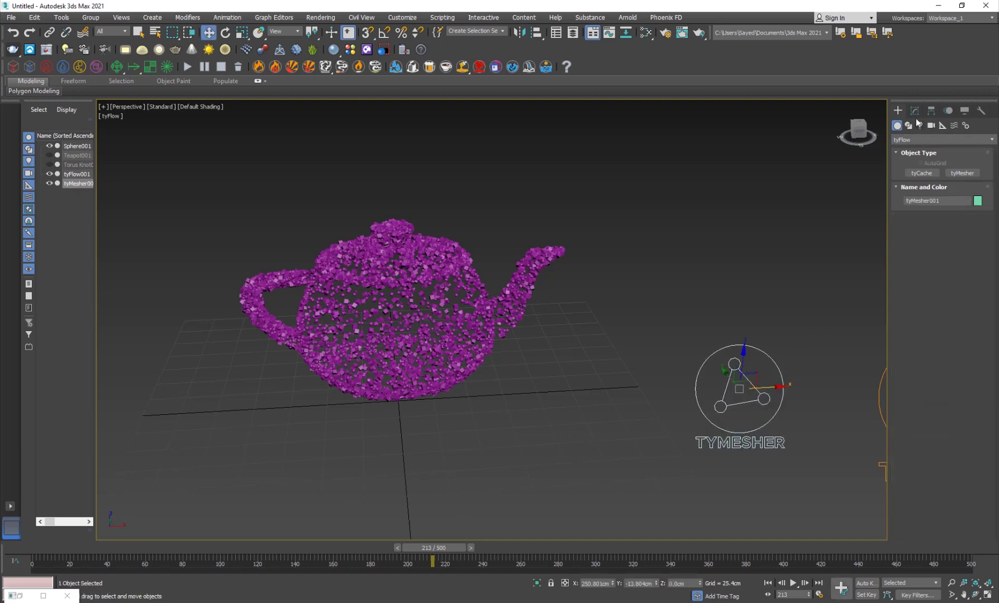
- Assign tyFlow001 as the tyMesher's input object and scrub to frame 224 to check the mesh
click(915, 112)
click(923, 400)
middle_drag(554, 431, 441, 429)
click(810, 373)
click(548, 447)
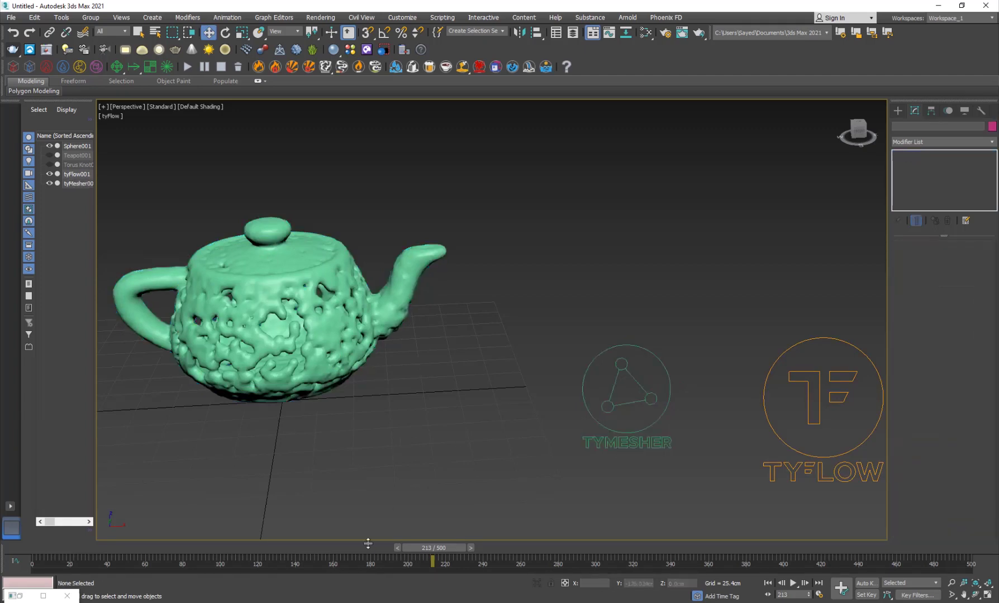
drag(366, 548, 463, 550)
mouse_move(374, 416)
alt+middle_down()
mouse_move(329, 416)
mouse_move(391, 422)
mouse_move(316, 384)
mouse_move(296, 328)
mouse_move(377, 404)
alt+middle_up()
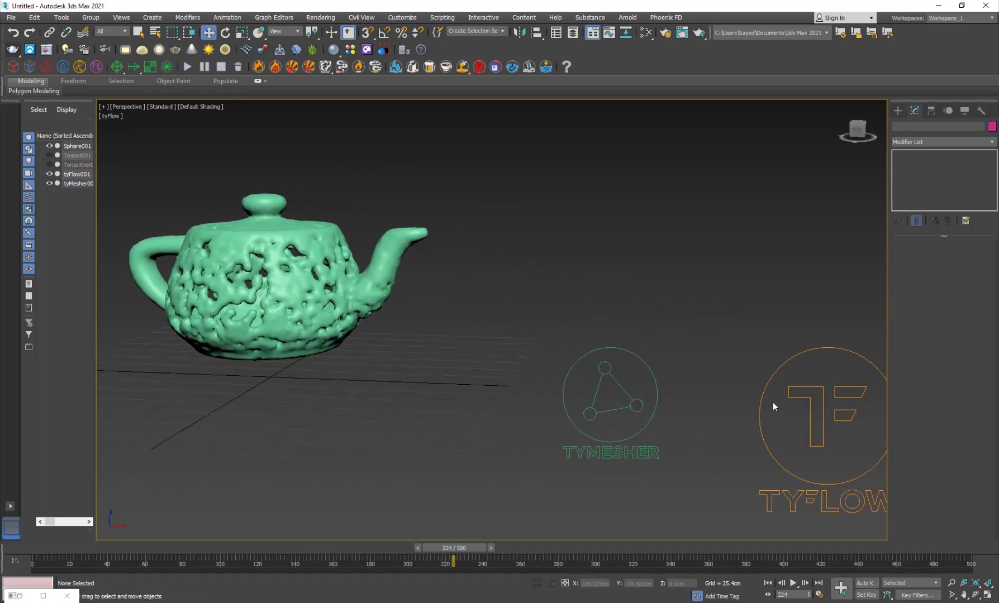
- Set the tyMesher's Blobmesh absolute radius to 3.5 cm and its voxel size to 1 cm
click(613, 372)
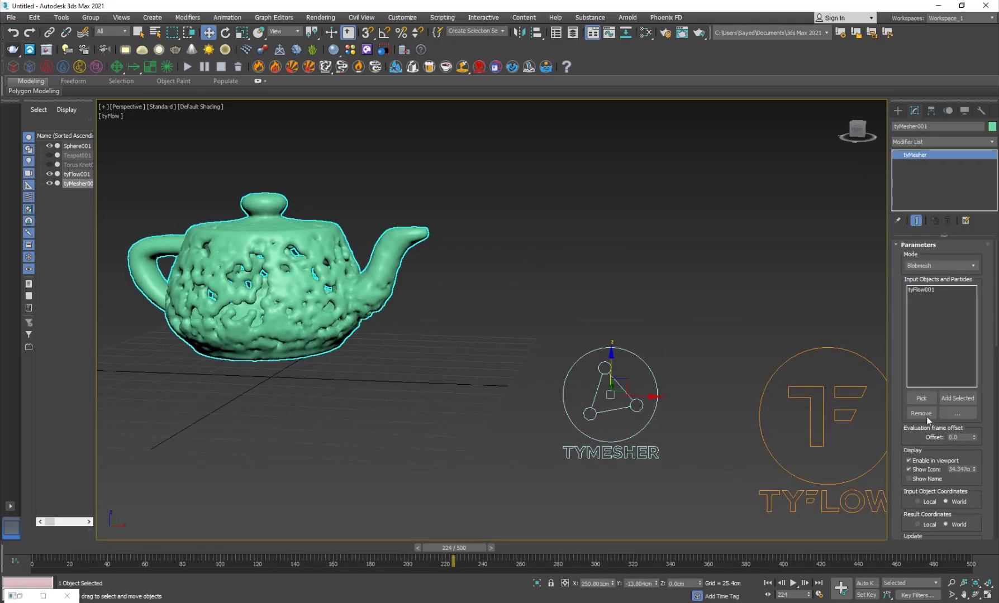
drag(906, 439, 909, 278)
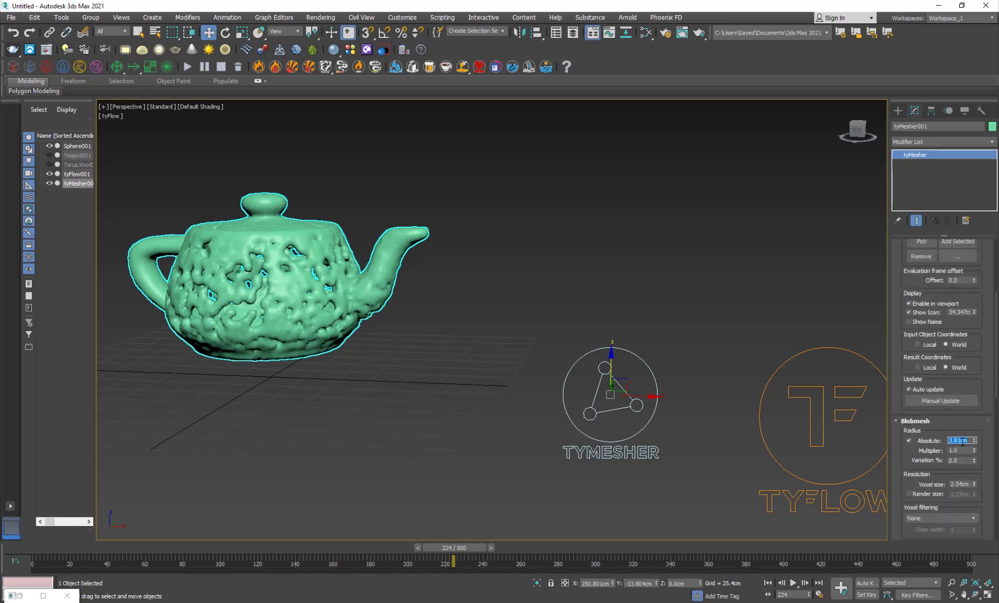
text(3.5)
key(Return)
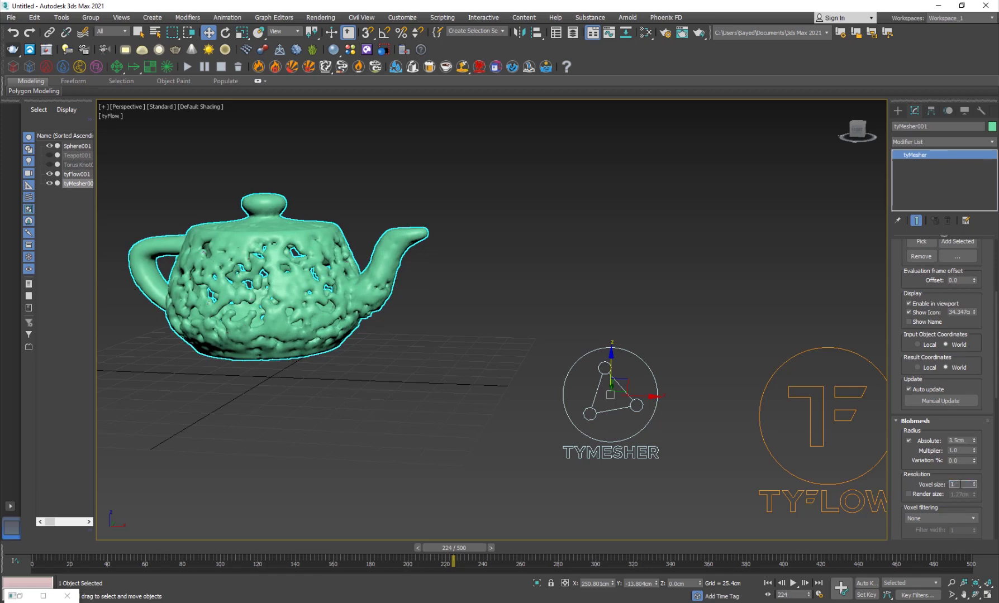
click(960, 483)
text(1)
key(Return)
alt+middle_drag(288, 380, 433, 389)
scroll(364, 310, up, 2)
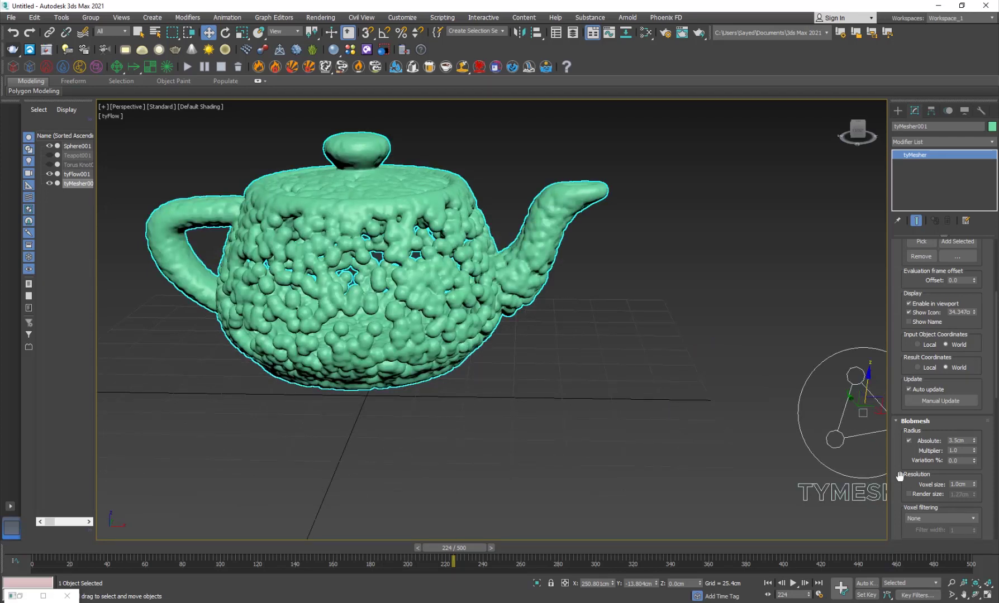
- Set the tyMesher's voxel filtering to Gaussian and check the smoothed teapot mesh
scroll(900, 475, down, 5)
click(926, 386)
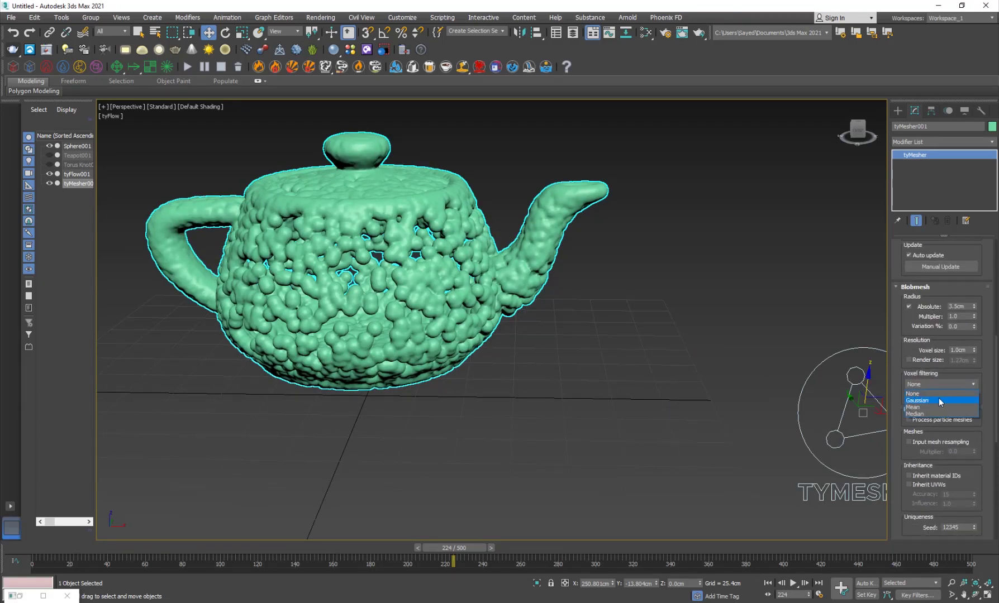
click(939, 401)
click(561, 389)
alt+middle_drag(562, 389, 426, 414)
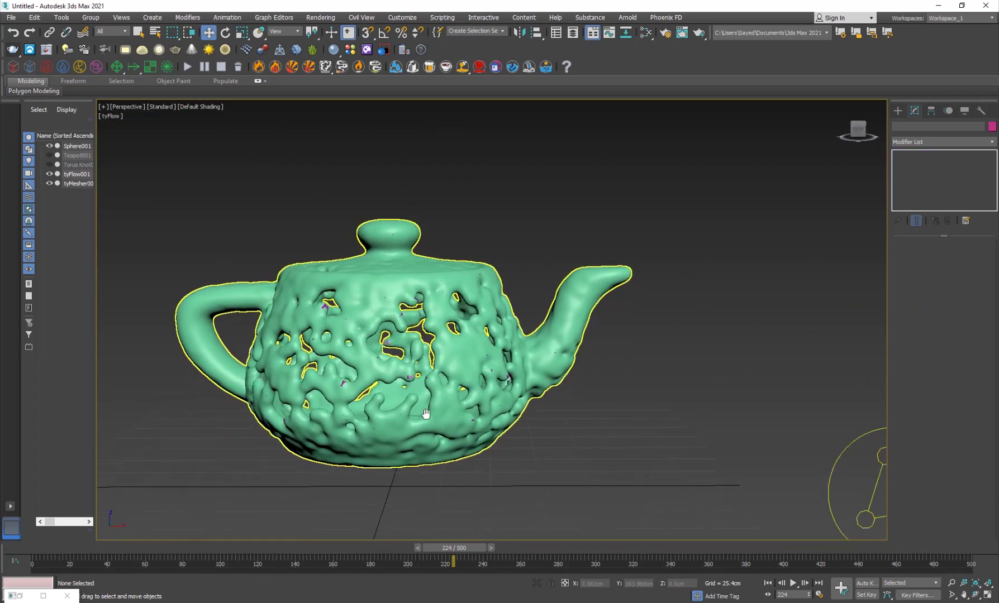
- Scrub back to frame 109 and inspect the meshed torus knot
drag(359, 547, 246, 555)
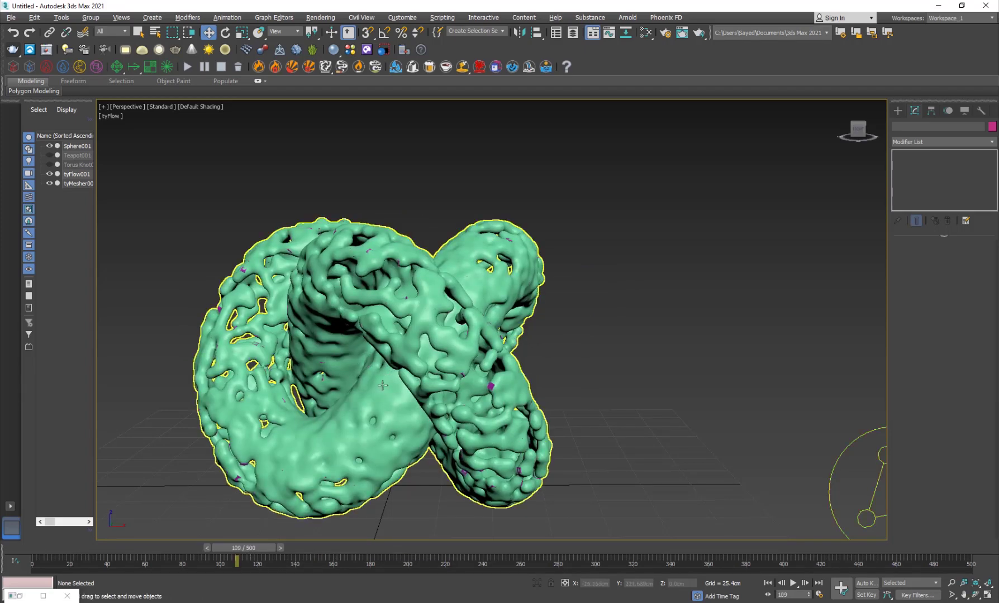
alt+middle_drag(384, 384, 342, 408)
scroll(478, 329, down, 3)
alt+middle_drag(478, 329, 389, 322)
click(458, 346)
key(z)
- Scrub forward to frame 226, inspect the meshed teapot, and briefly review the tyFlow event graph
click(388, 551)
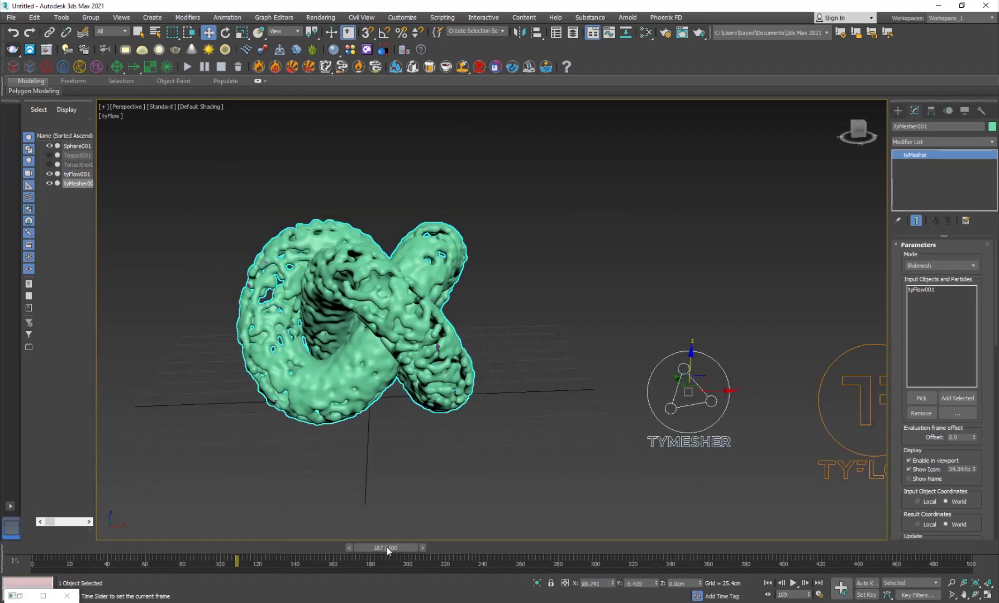
mouse_move(387, 551)
mouse_down()
mouse_move(460, 544)
mouse_move(357, 548)
mouse_move(418, 553)
mouse_move(382, 552)
mouse_up()
click(495, 437)
alt+middle_drag(495, 437, 386, 389)
click(456, 556)
middle_drag(382, 265, 422, 280)
scroll(421, 280, up, 3)
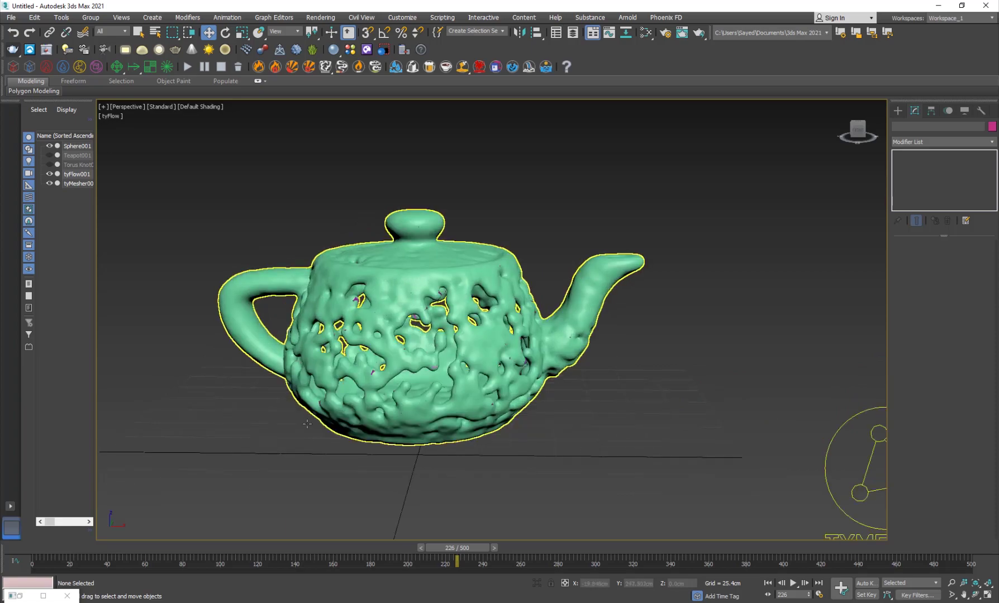
click(43, 596)
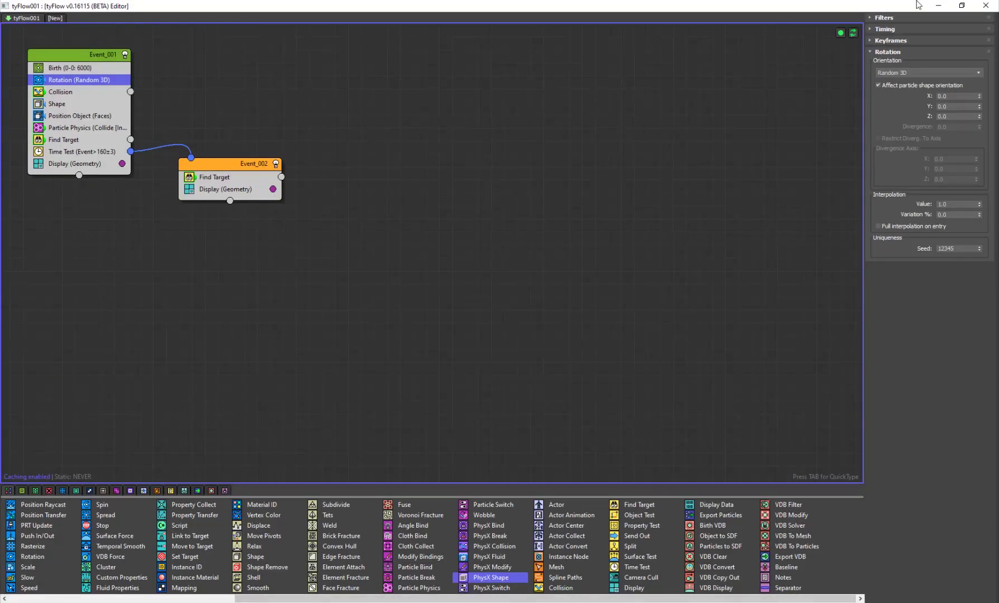
click(943, 6)
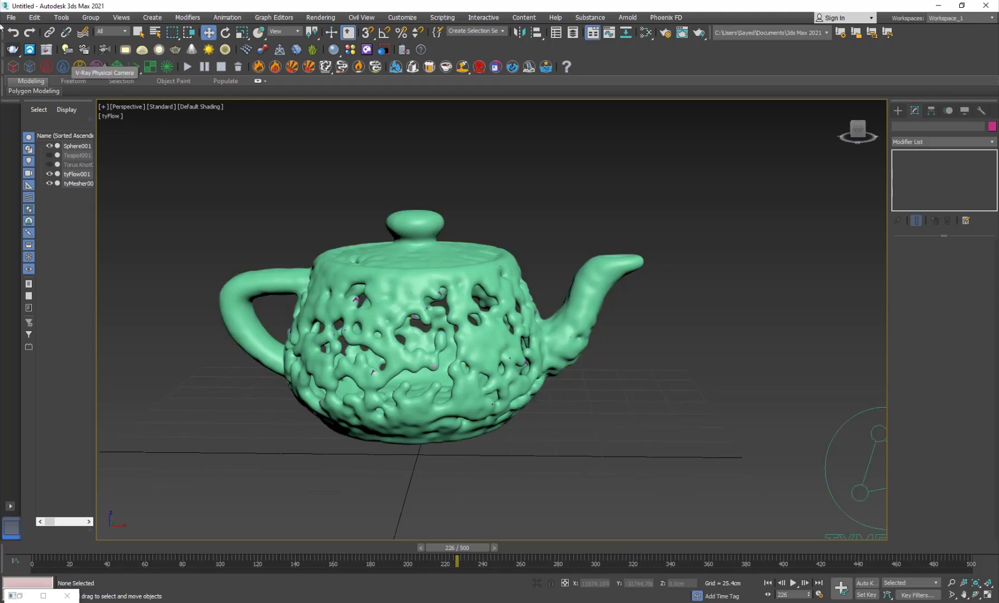
- Open the recent scene Morph.max without saving the current changes, and move the timeline to frame 246
click(11, 18)
mouse_move(61, 71)
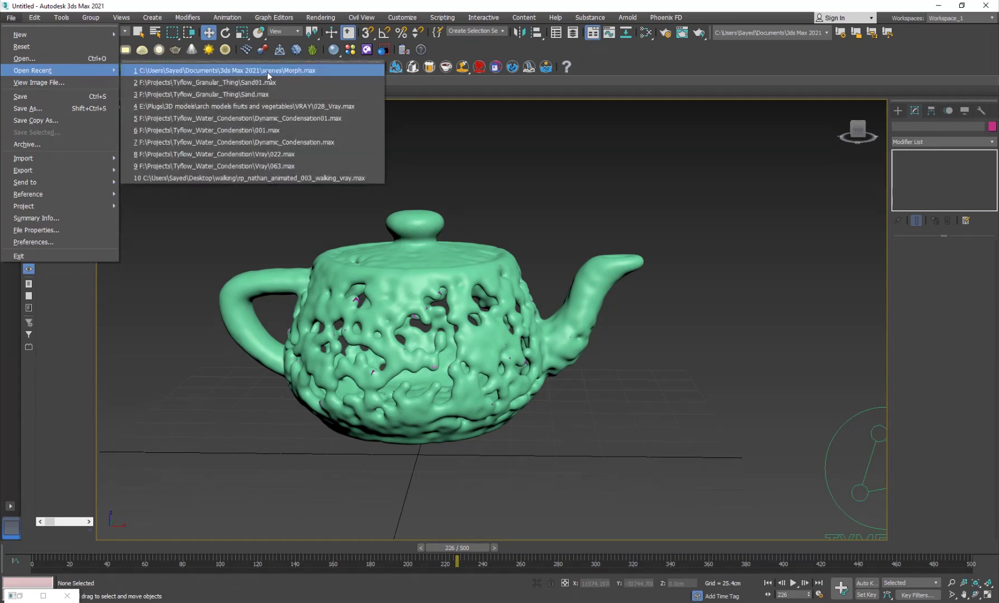
click(268, 77)
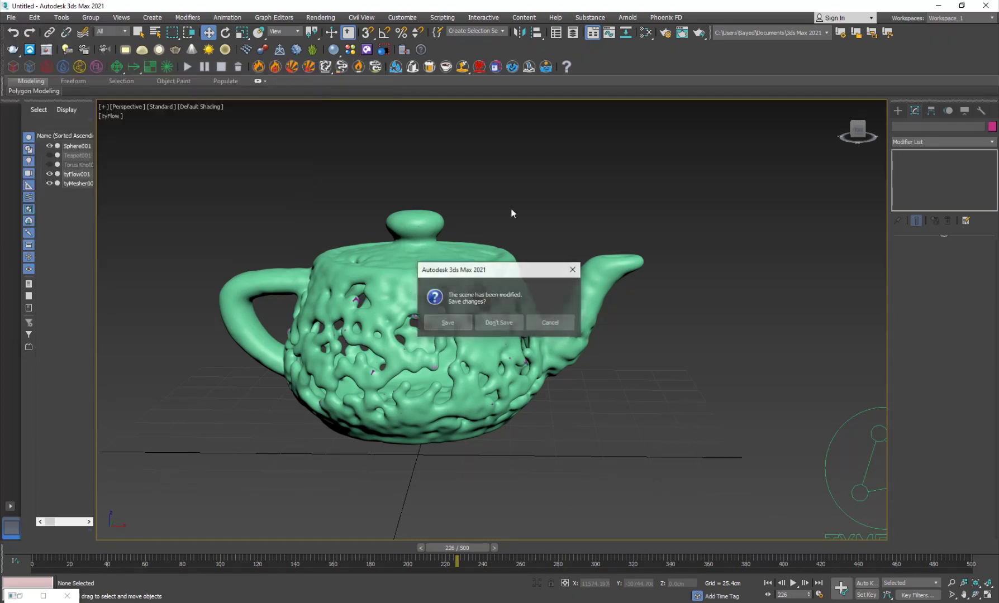
click(511, 322)
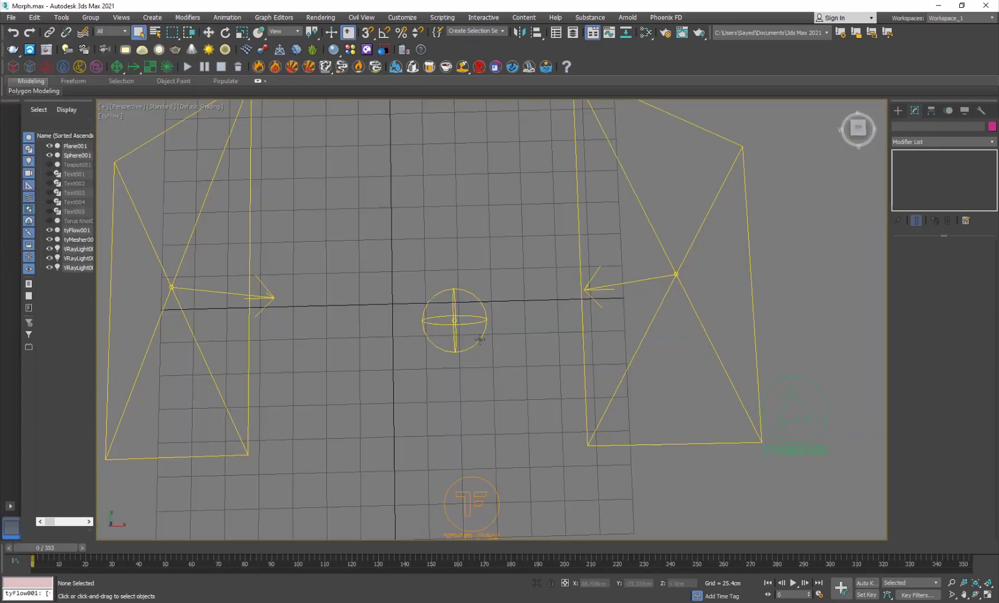
click(682, 548)
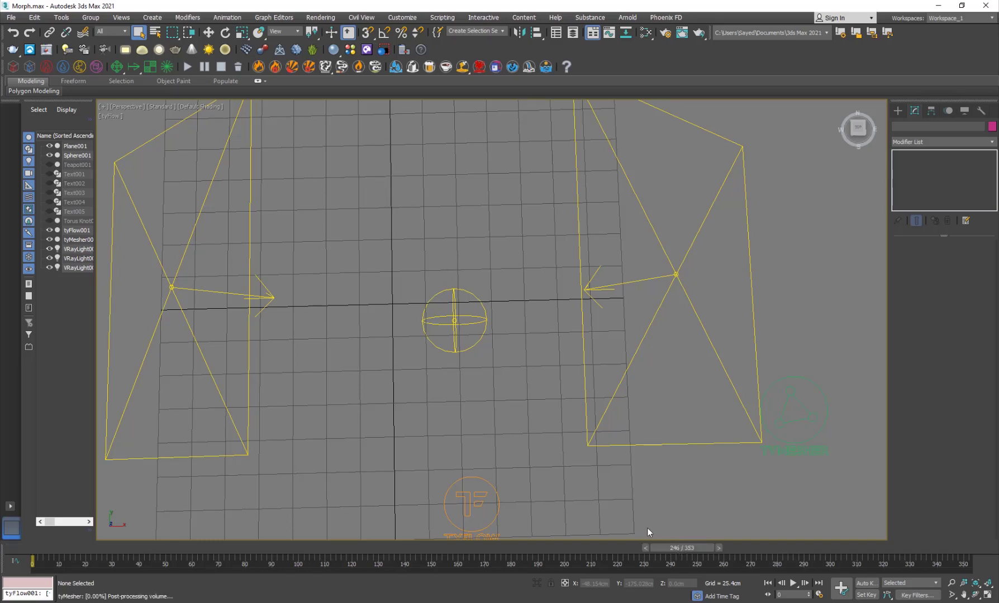
- Inspect the meshed number 2 at frame 246, selecting the ground plane and the two V-Ray plane lights around it in turn
alt+middle_drag(421, 403, 457, 356)
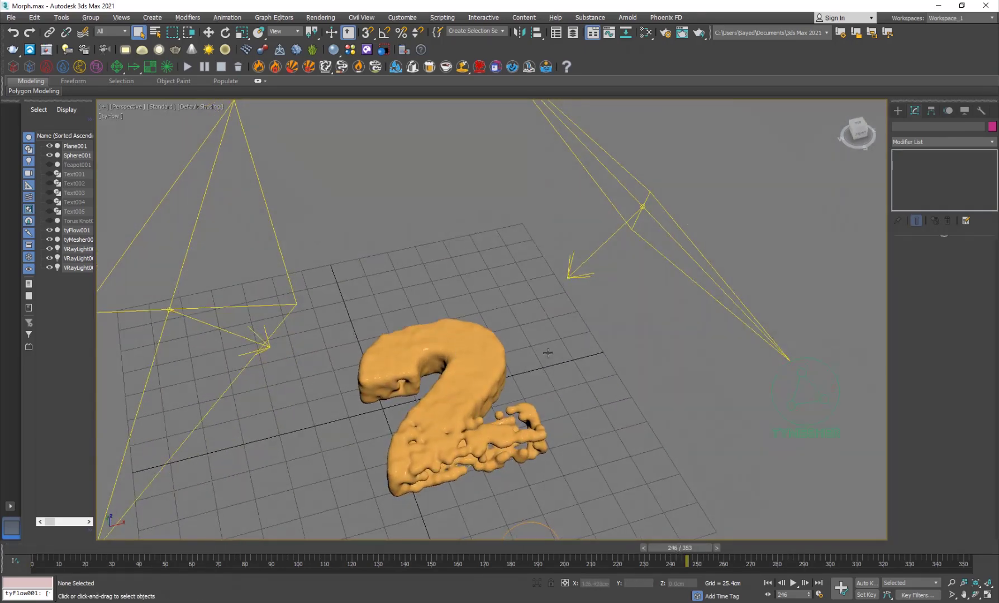
click(454, 351)
scroll(469, 385, down, 6)
scroll(480, 407, up, 3)
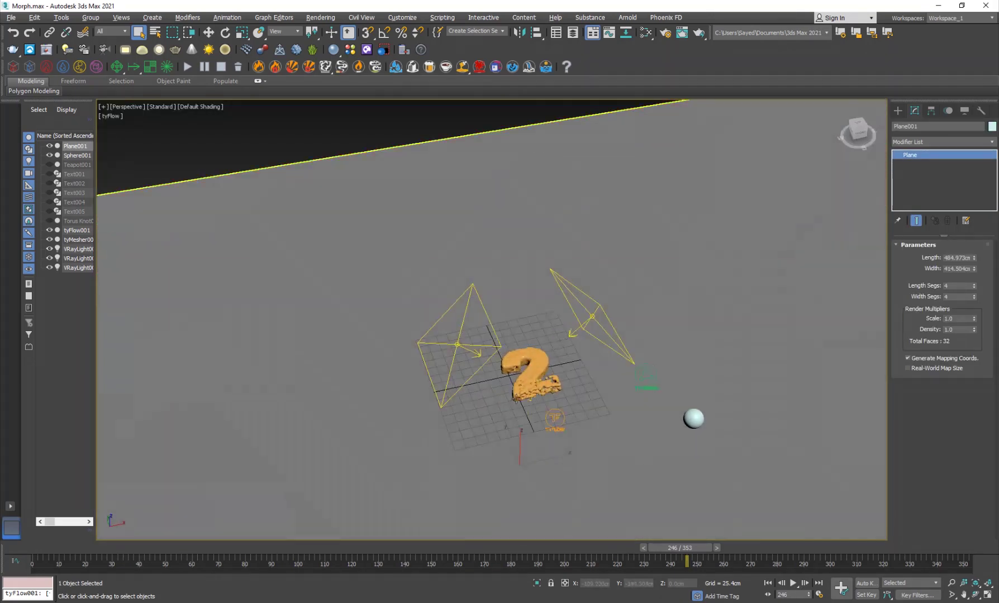
click(581, 327)
scroll(417, 383, up, 3)
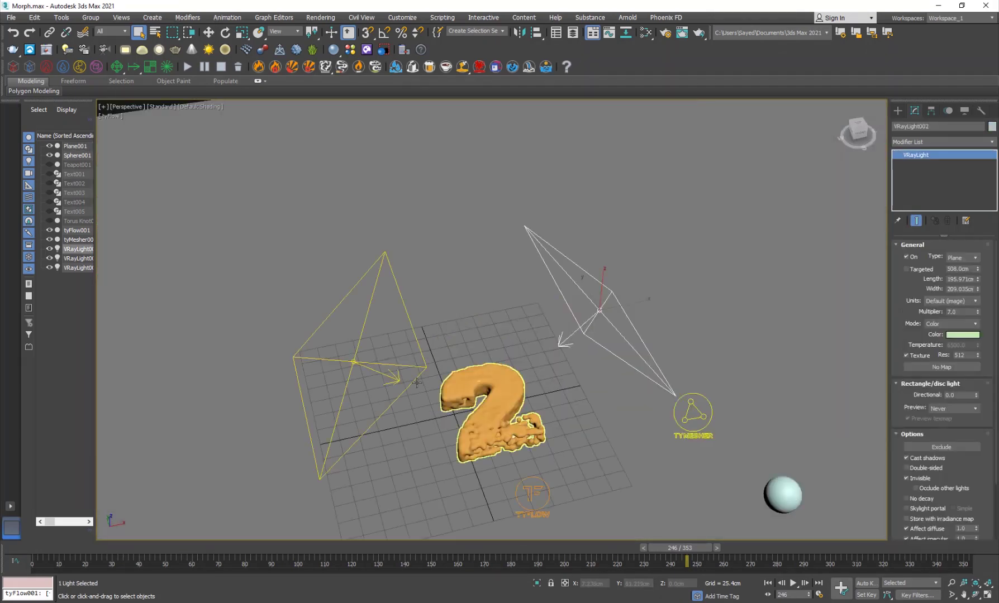
click(373, 364)
- Select the V-Ray sphere light at the number 2, and scrub forward through frame 277 to check the morphing mesh from above
alt+middle_drag(491, 471, 459, 292)
click(495, 485)
scroll(533, 446, up, 3)
alt+middle_drag(467, 442, 496, 409)
key(w)
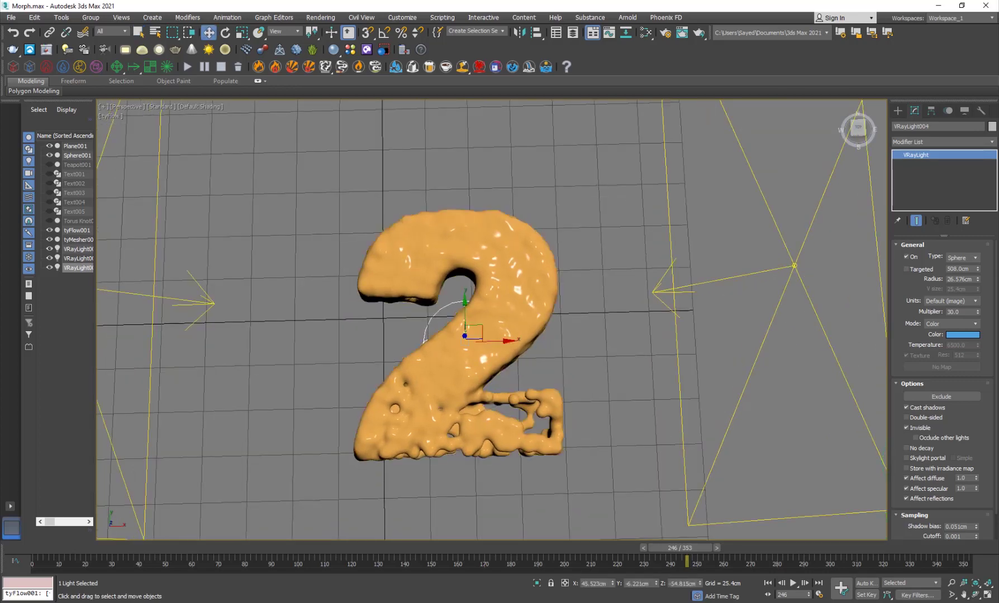
click(766, 559)
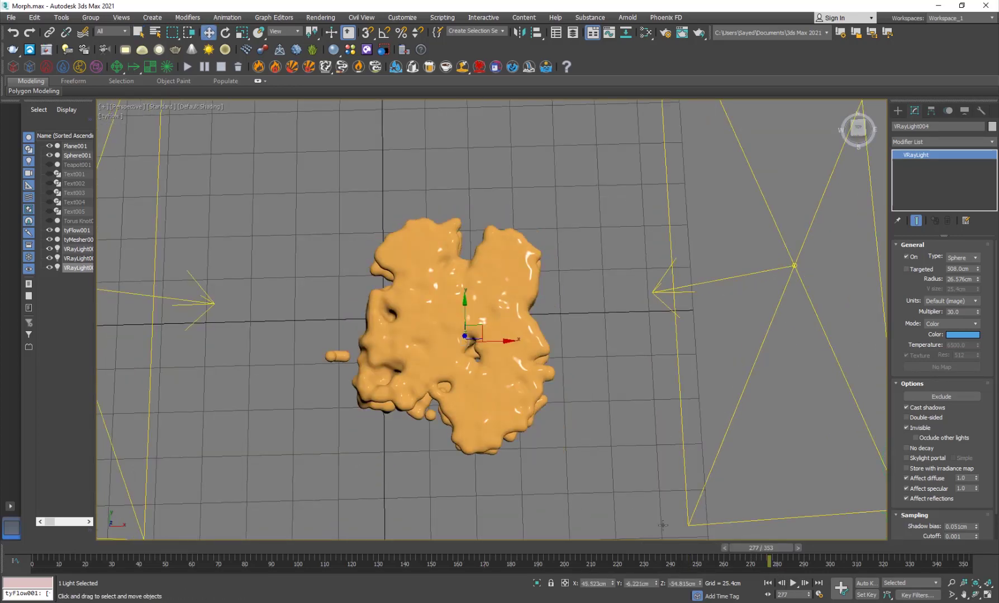
click(856, 548)
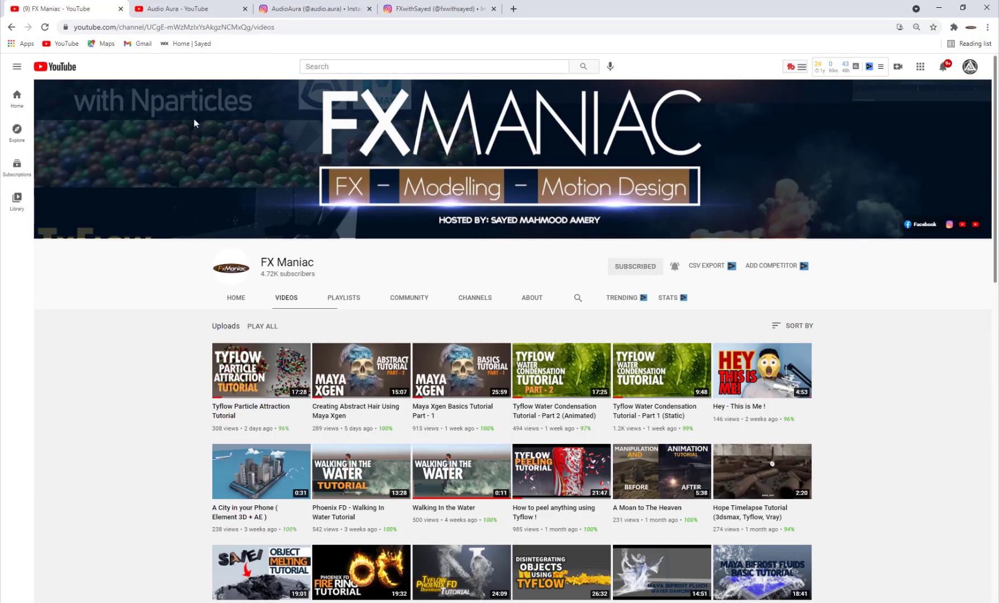
- Switch to the Audio Aura YouTube channel in the browser and look through its popular and recent uploads
click(190, 6)
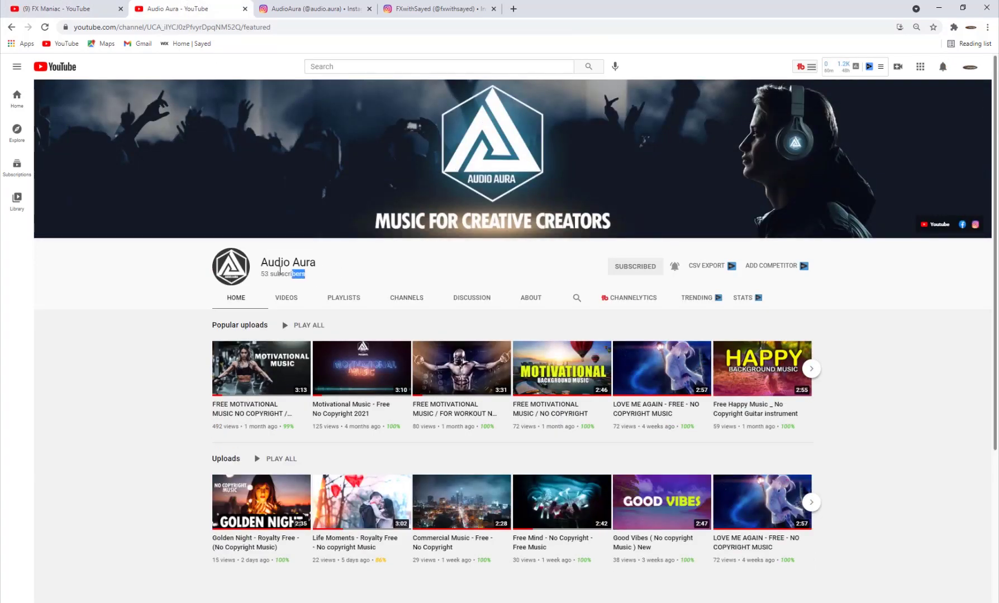
drag(280, 271, 261, 262)
click(338, 273)
scroll(379, 372, down, 2)
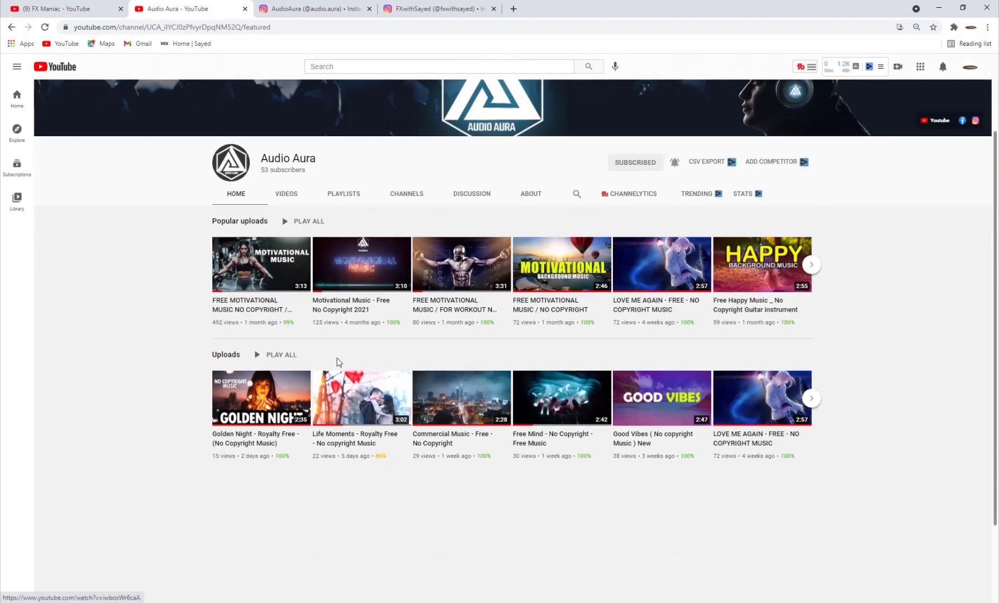
scroll(339, 363, up, 2)
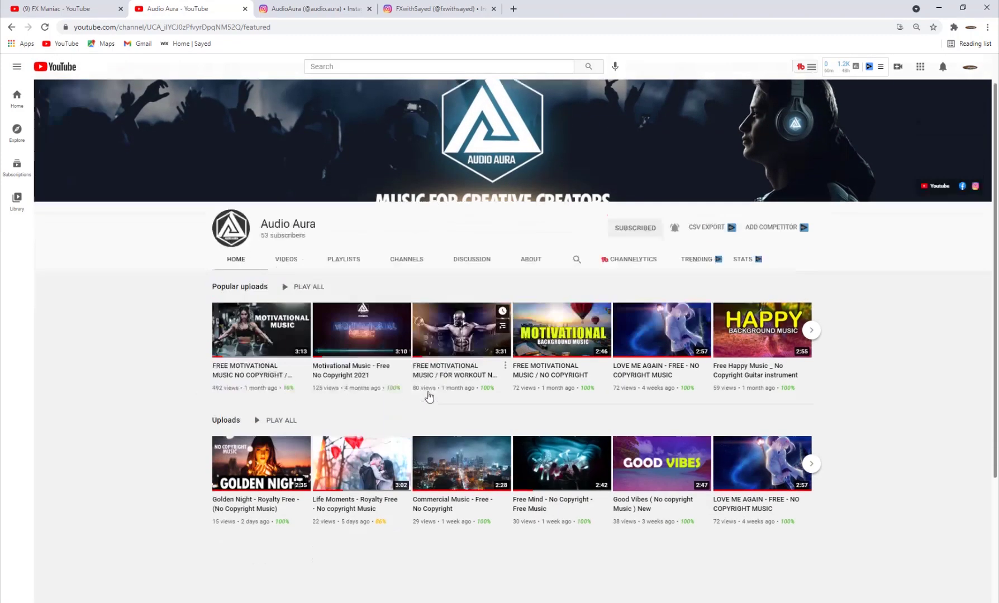
scroll(426, 396, down, 3)
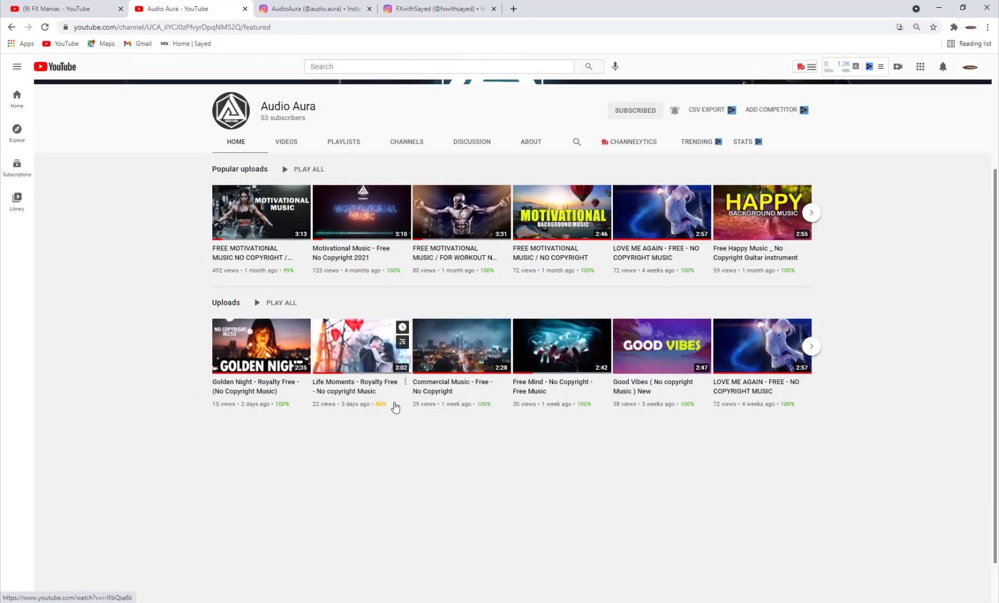
scroll(394, 406, up, 3)
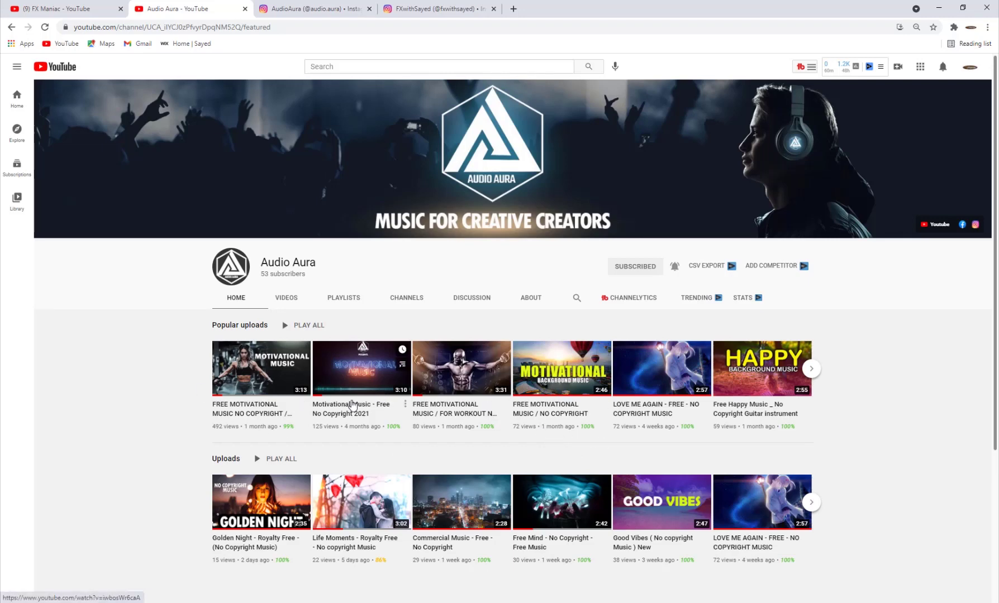
- Show the Audio Aura Instagram profile and point out its account name
click(334, 7)
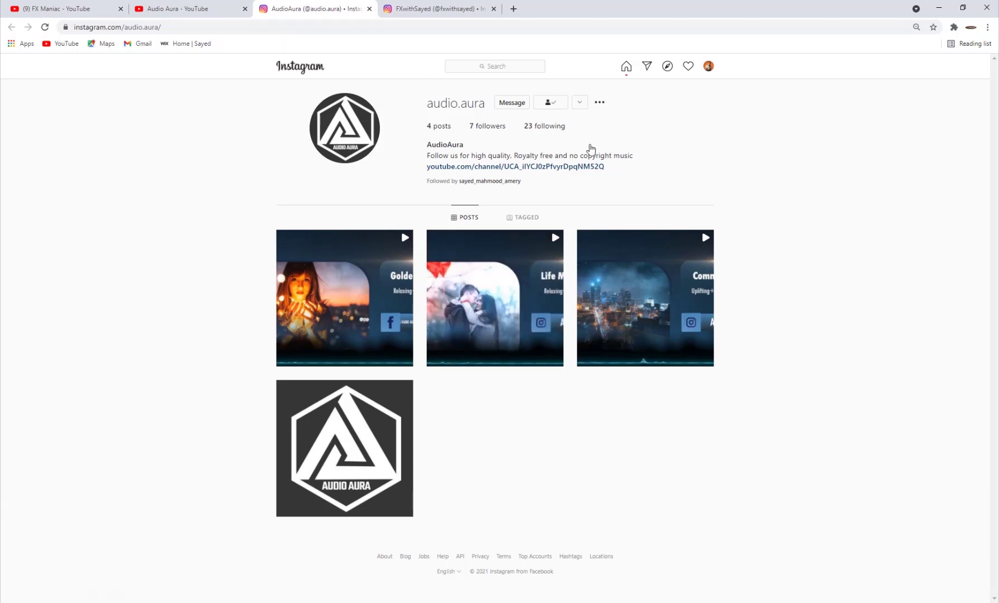
double_click(440, 100)
click(459, 111)
- Show the tutorial creator's own Instagram profile and browse its grid of effects posts
click(420, 7)
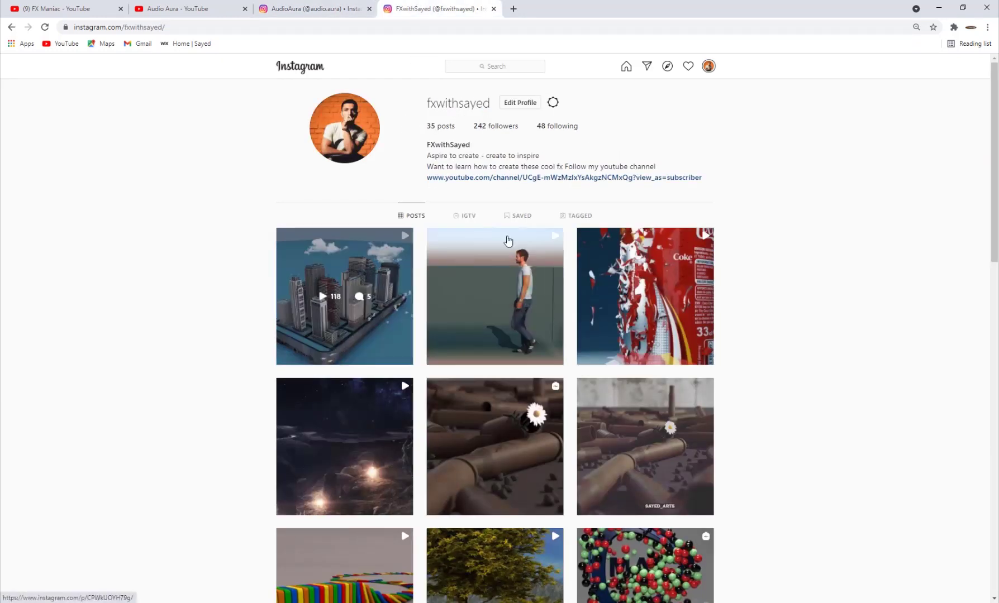
scroll(612, 393, down, 3)
scroll(481, 381, up, 4)
scroll(524, 382, down, 3)
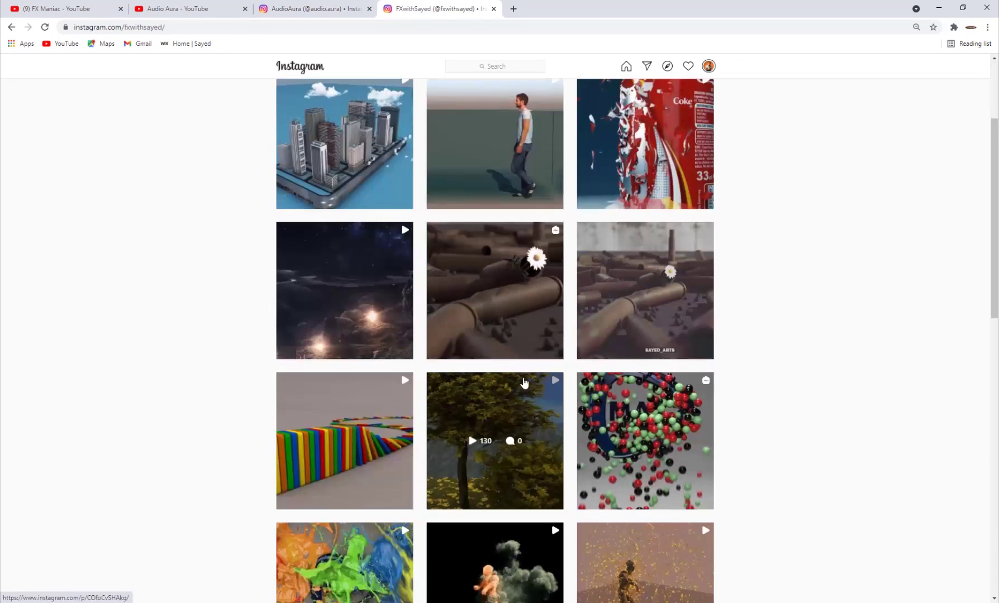
scroll(524, 382, up, 3)
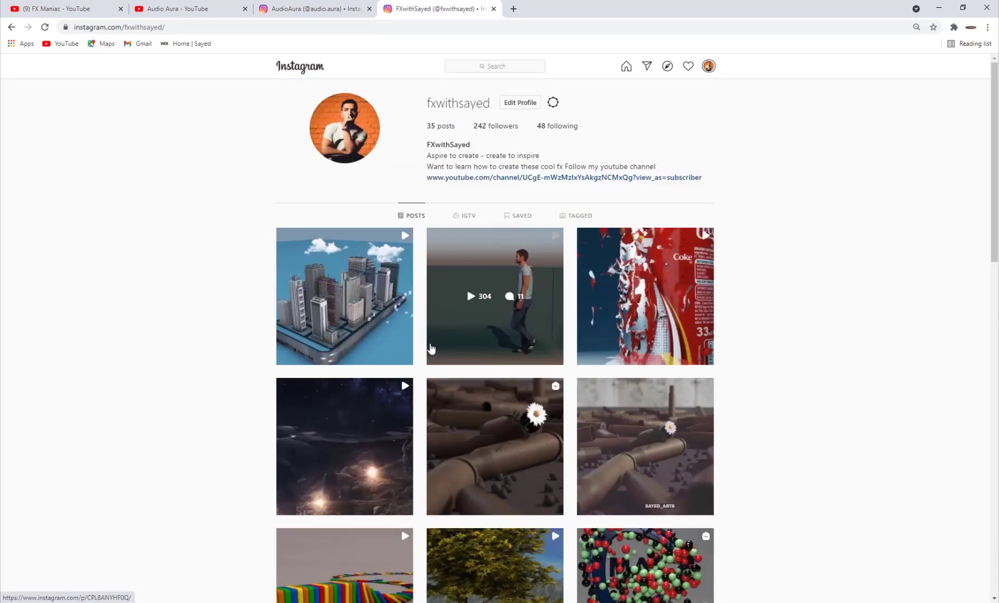
- Return to the FX Maniac YouTube channel and browse its uploaded tutorial videos
click(90, 7)
scroll(408, 389, down, 2)
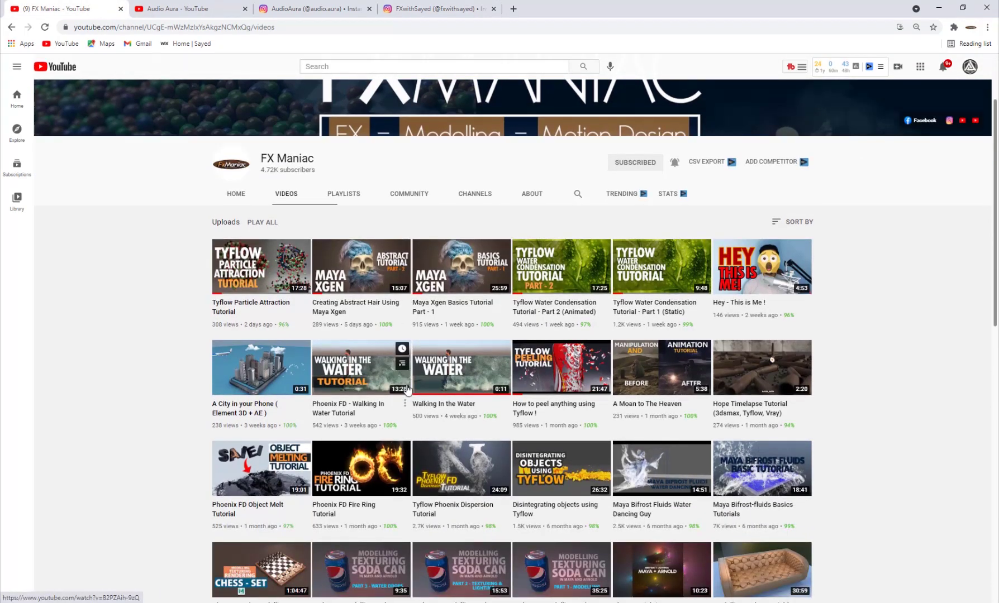